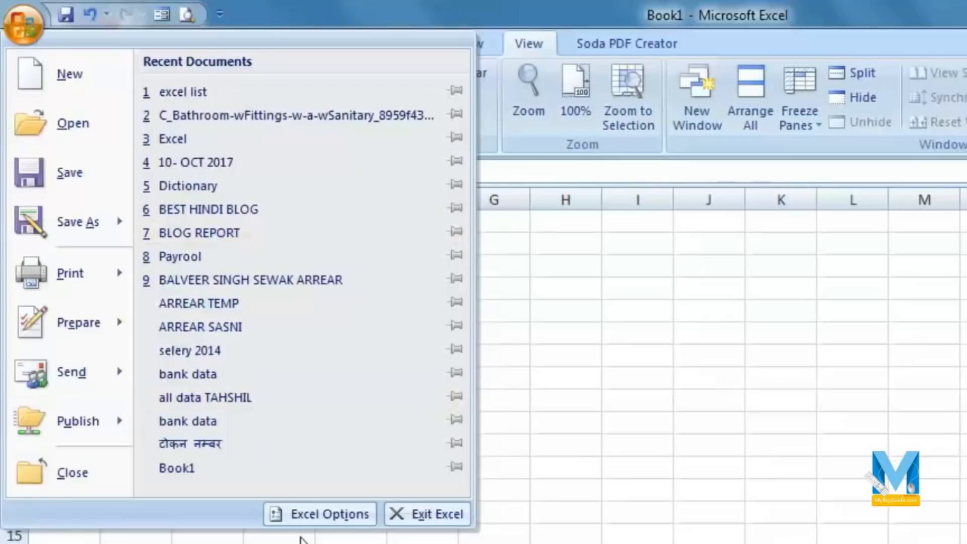
Enable the Developer tab in the Ribbon through the Excel options and turn on Use Relative References for macro recording
{"action": "left_click", "coordinate": [312, 517]}
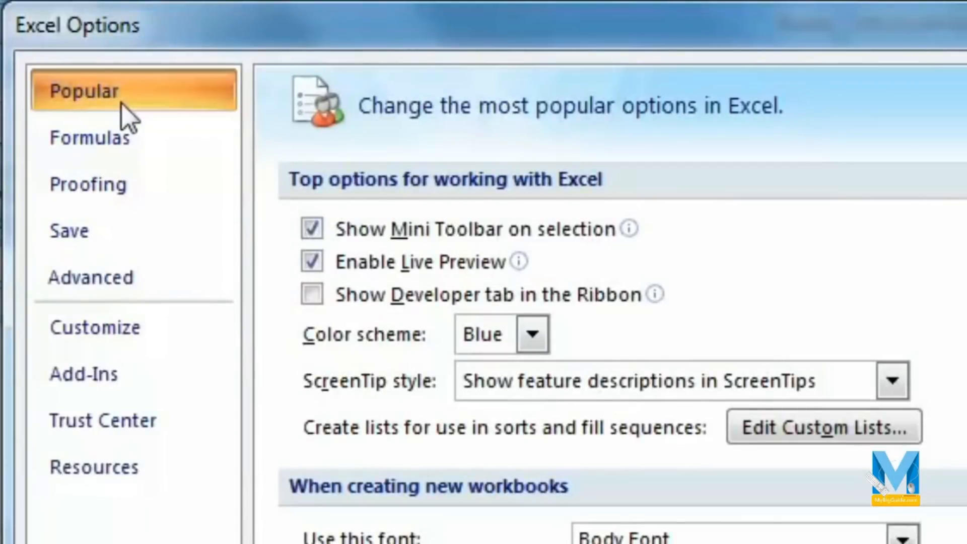
{"action": "left_click", "coordinate": [312, 295]}
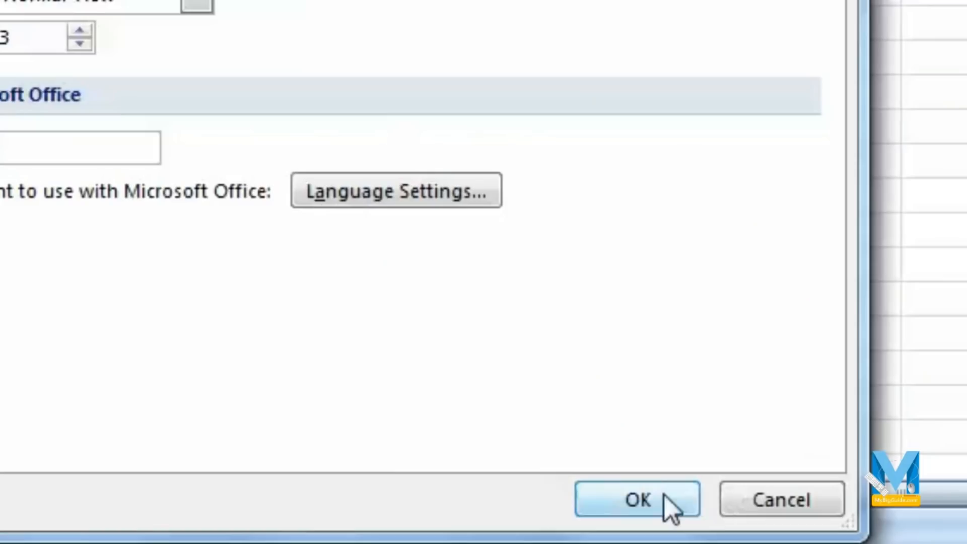
{"action": "left_click", "coordinate": [667, 505]}
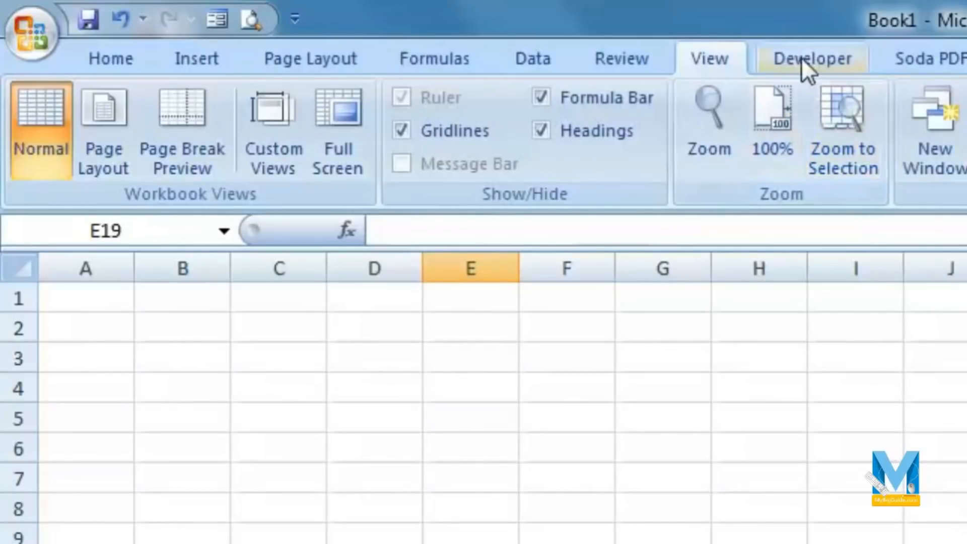
{"action": "left_click", "coordinate": [813, 65]}
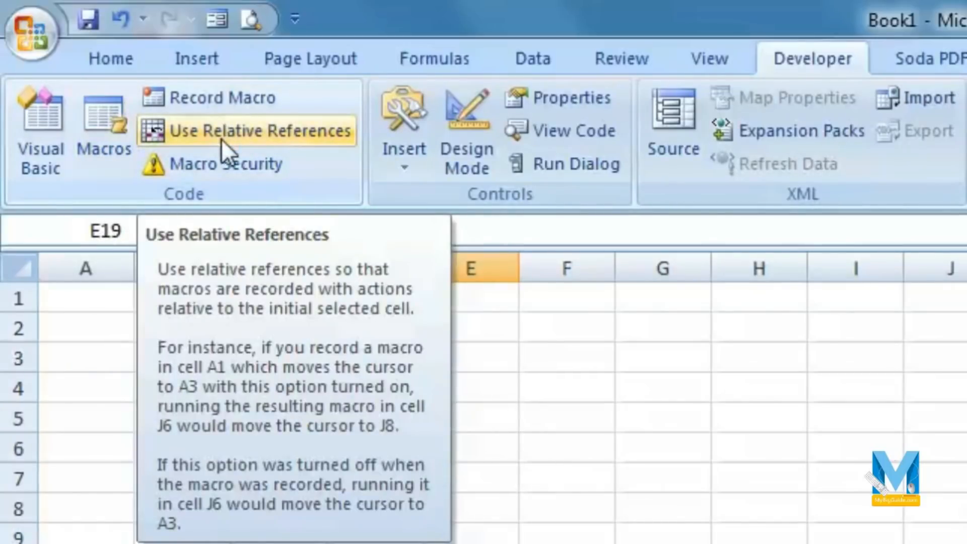
{"action": "left_click", "coordinate": [222, 136]}
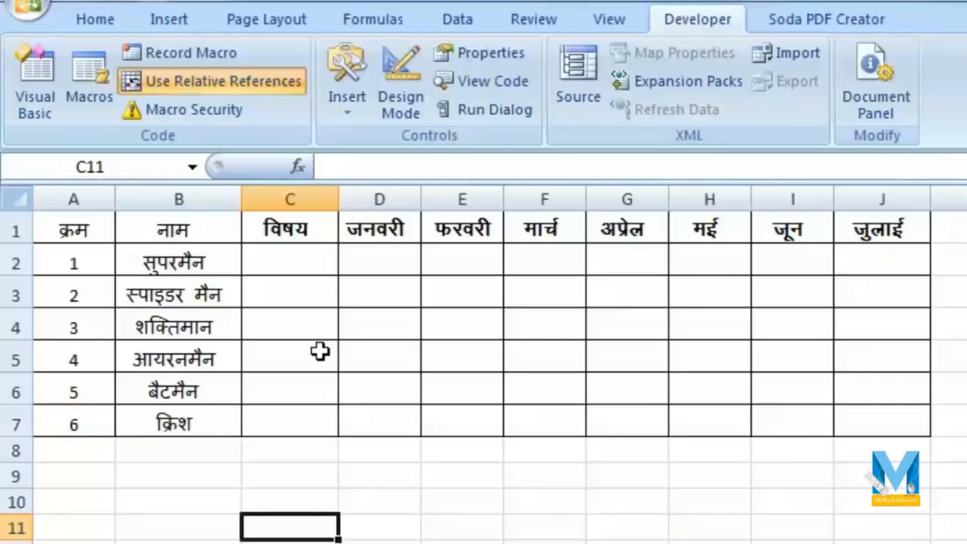
Start recording Macro5 from cell A2, stored in This Workbook, with Ctrl+Shift+N assigned as its shortcut key
{"action": "left_click", "coordinate": [179, 267]}
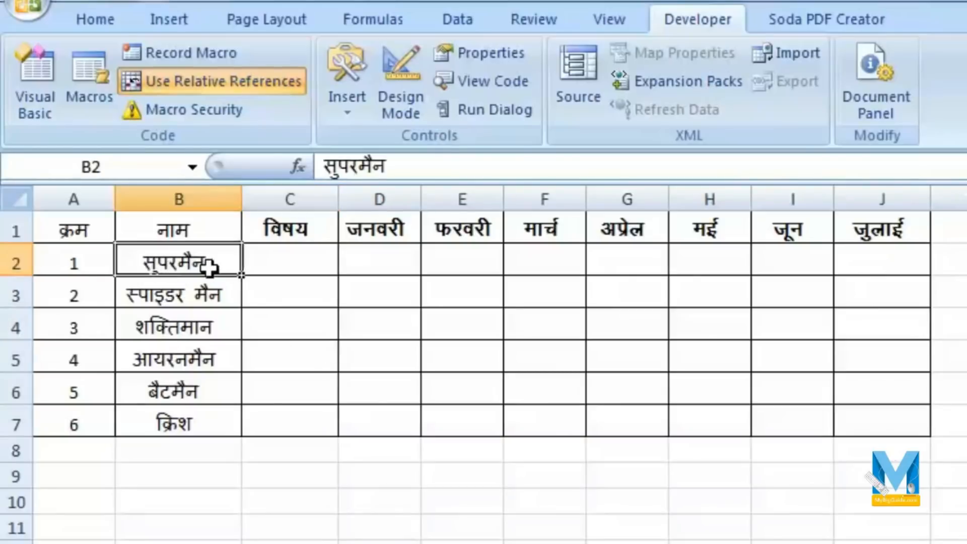
{"action": "left_click", "coordinate": [63, 259]}
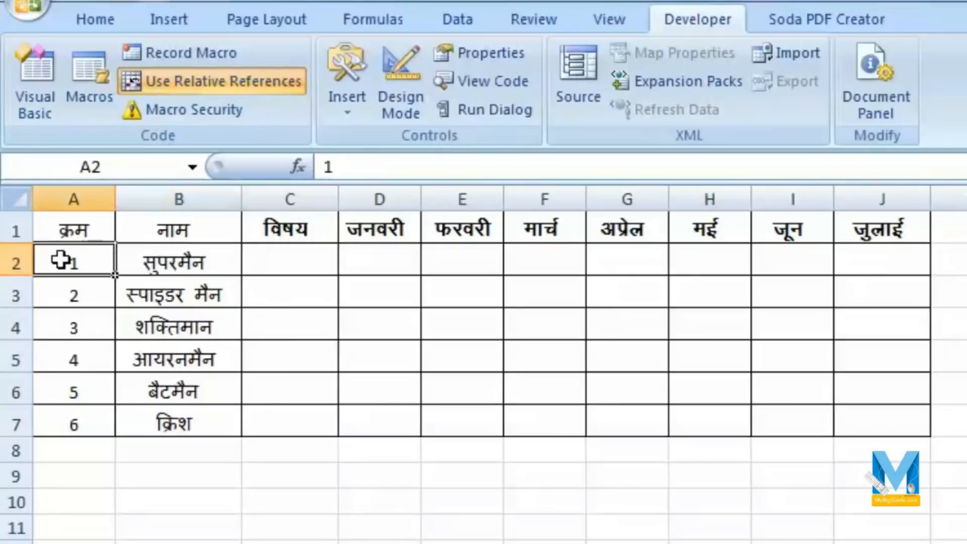
{"action": "left_click", "coordinate": [191, 52]}
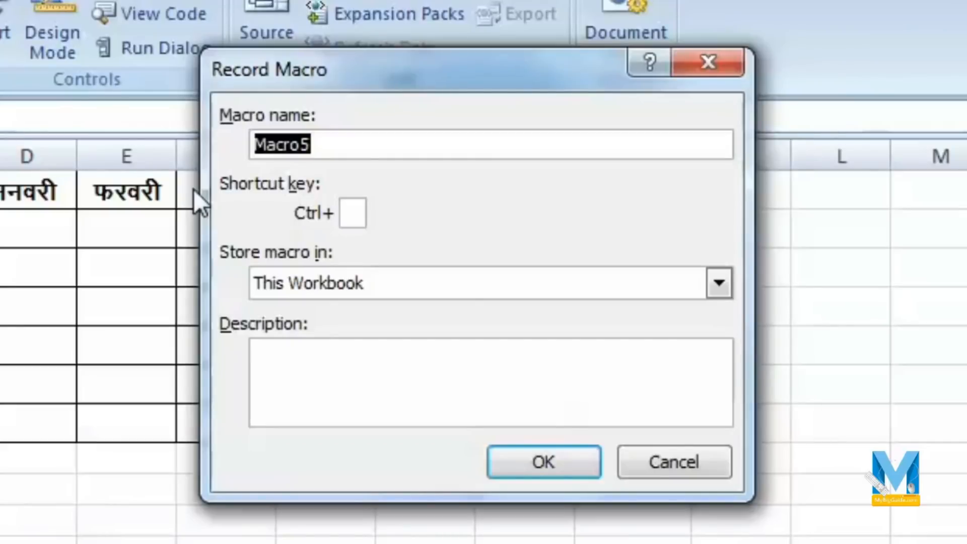
{"action": "left_click", "coordinate": [331, 146]}
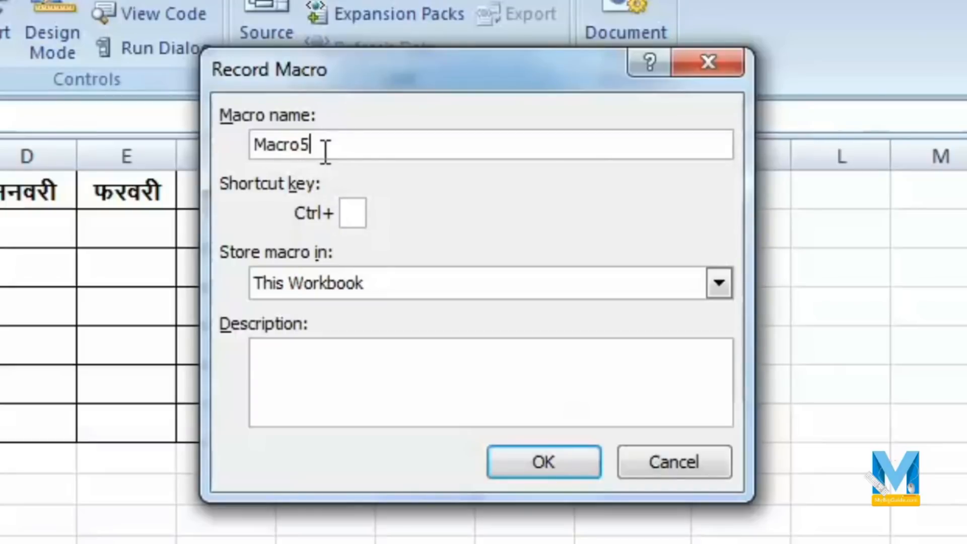
{"action": "left_click_drag", "start_coordinate": [259, 145], "coordinate": [366, 151]}
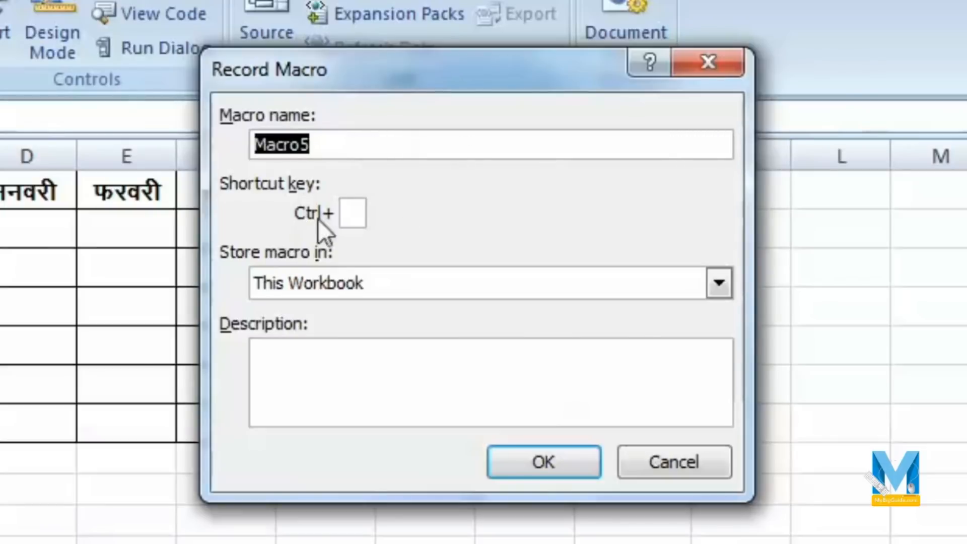
{"action": "left_click", "coordinate": [356, 212]}
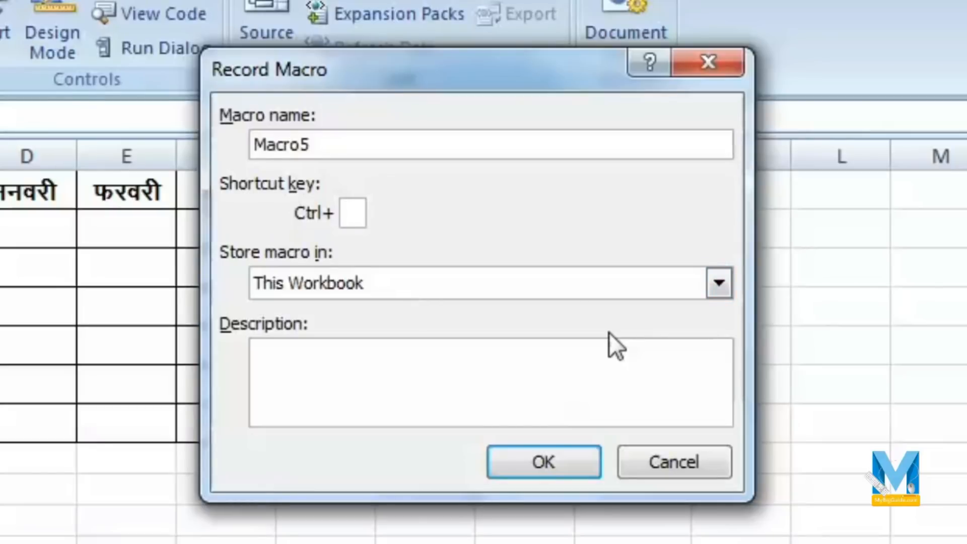
{"action": "type", "text": "N"}
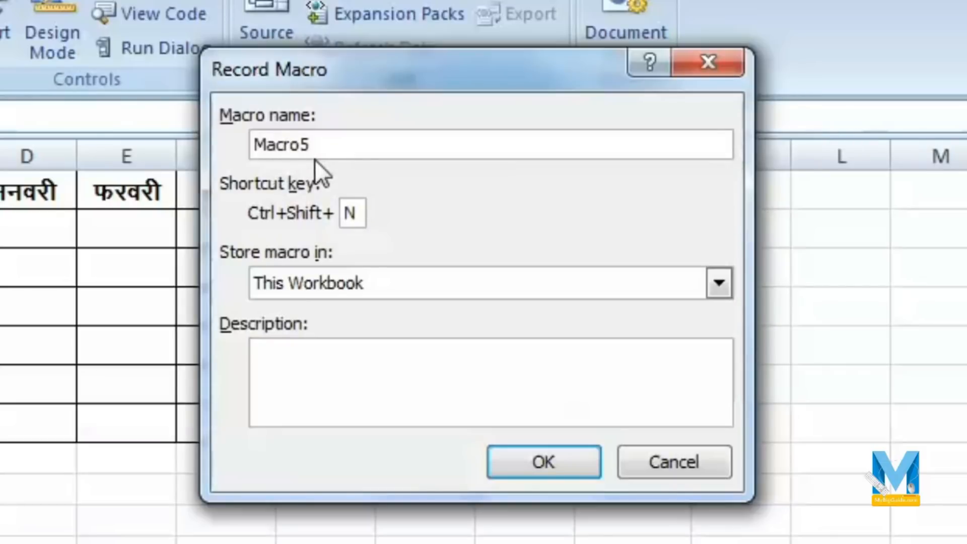
{"action": "left_click", "coordinate": [544, 460]}
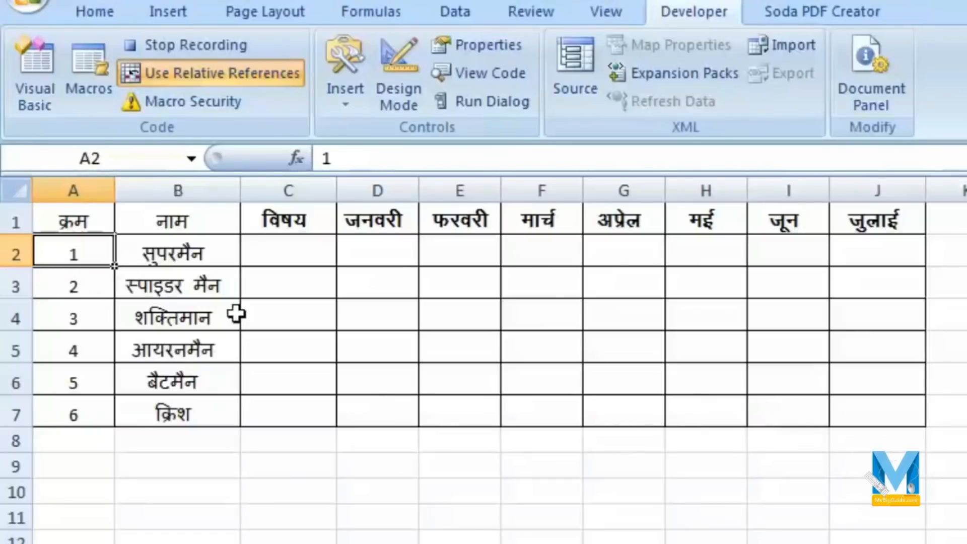
Insert five blank rows at rows 3 to 7 and enter गणित, विज्ञान, अंग्रेजी, हिंदी, कंप्यूटर and योग in C2:C7
{"action": "left_click", "coordinate": [103, 285]}
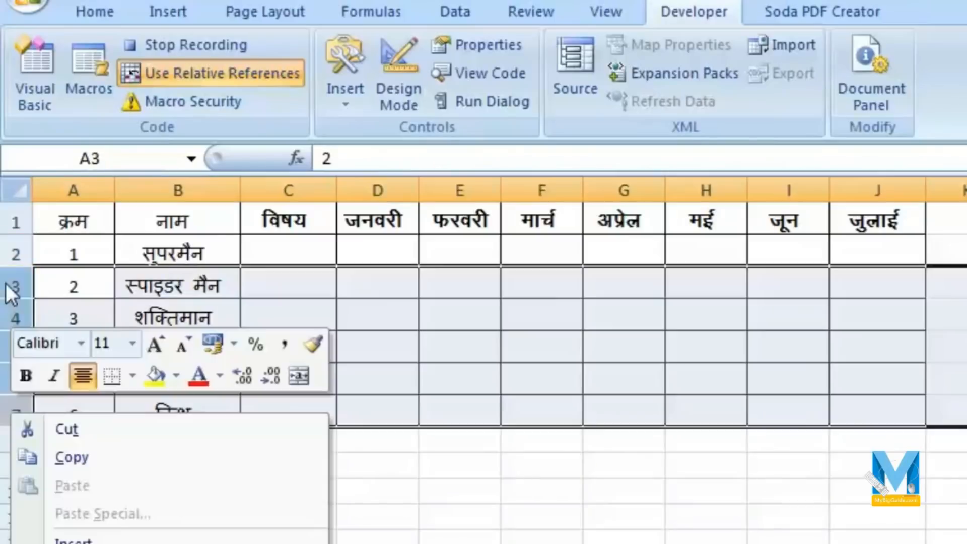
{"action": "left_click", "coordinate": [15, 284]}
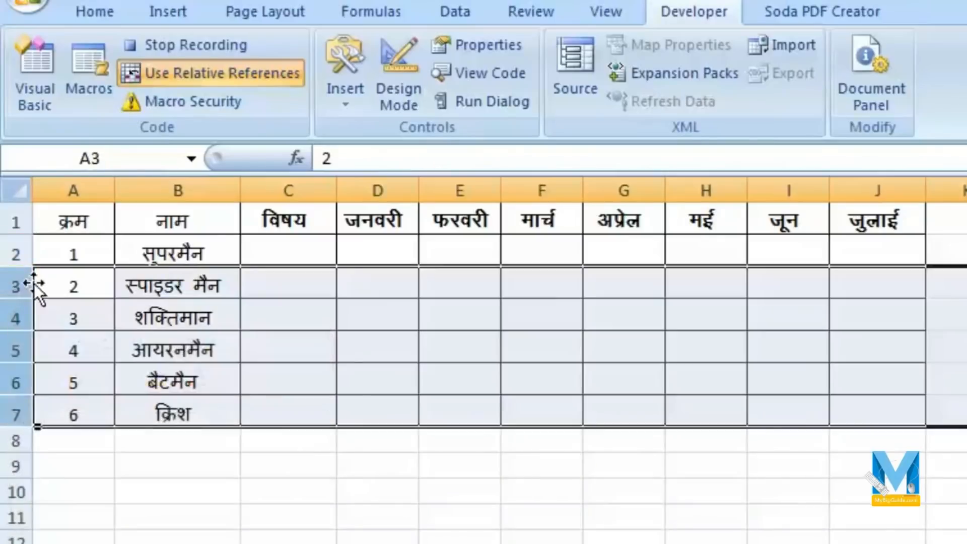
{"action": "right_click", "coordinate": [19, 416]}
{"action": "left_click", "coordinate": [19, 417]}
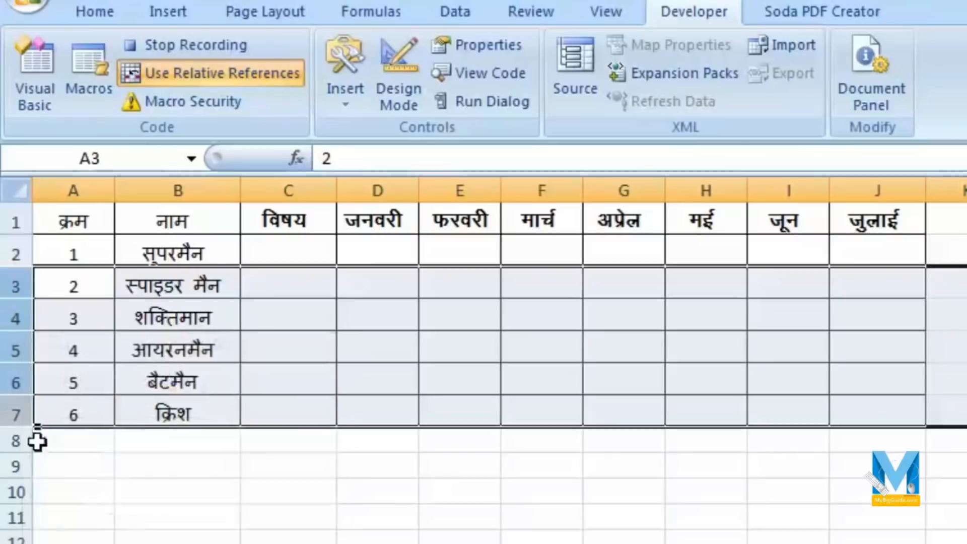
{"action": "right_click", "coordinate": [21, 405]}
{"action": "left_click", "coordinate": [129, 528]}
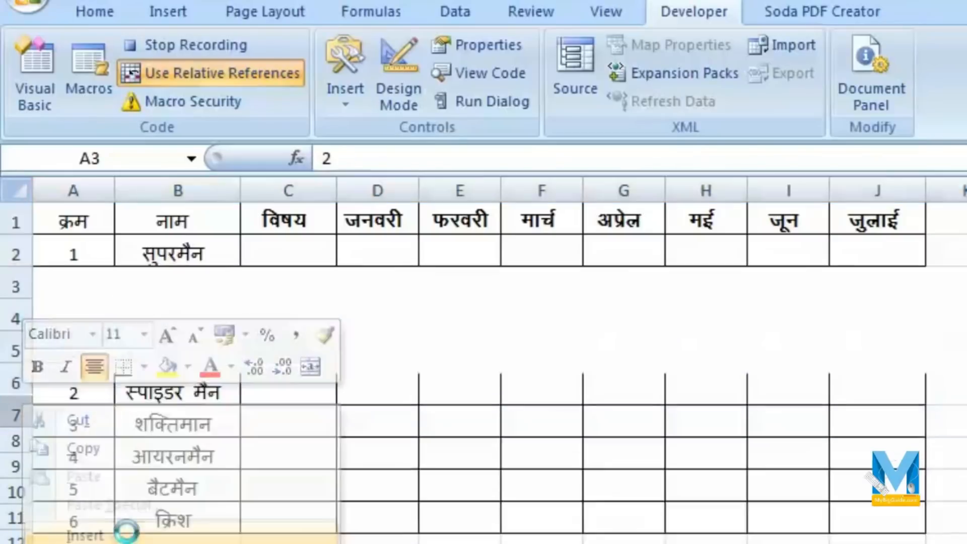
{"action": "left_click", "coordinate": [305, 253]}
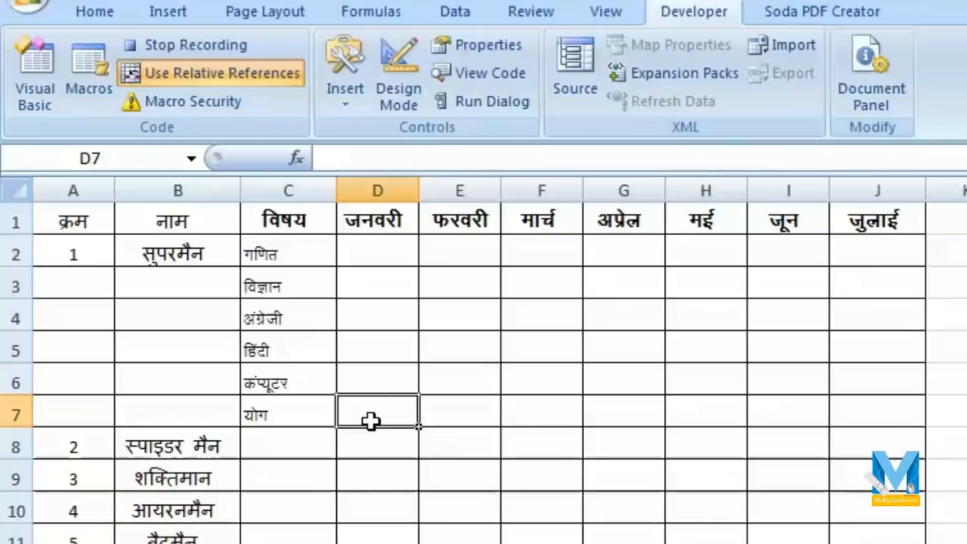
Sum D2:D6 in the योग row at D7 and fill the formula across to J7
{"action": "left_click", "coordinate": [88, 12]}
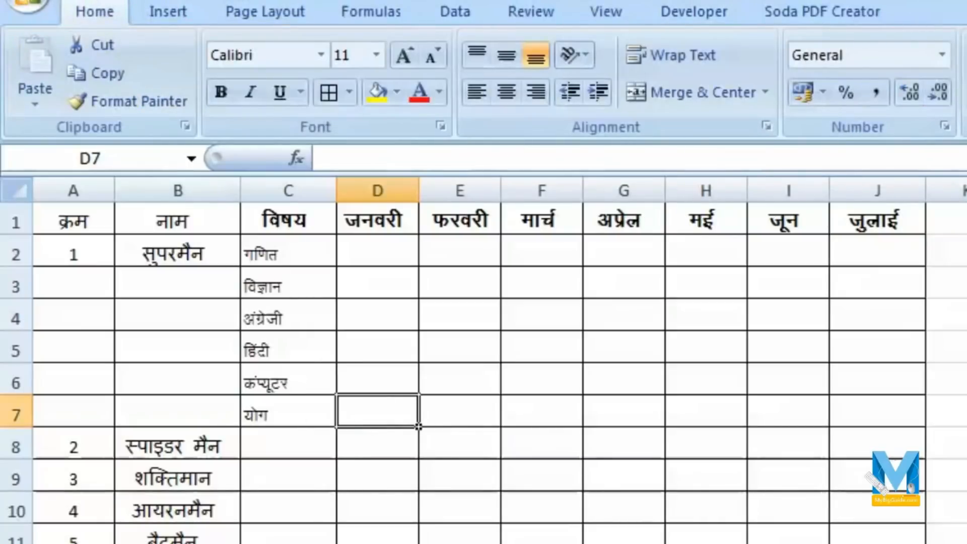
{"action": "key", "text": "alt+equal"}
{"action": "left_click_drag", "start_coordinate": [373, 246], "coordinate": [384, 378]}
{"action": "key", "text": "Return"}
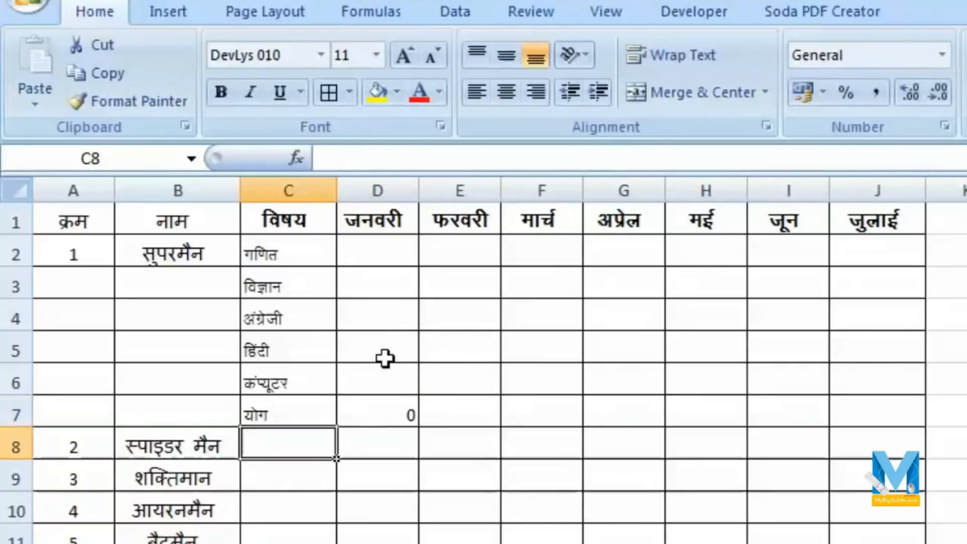
{"action": "left_click", "coordinate": [378, 418]}
{"action": "left_click_drag", "start_coordinate": [422, 429], "coordinate": [890, 442]}
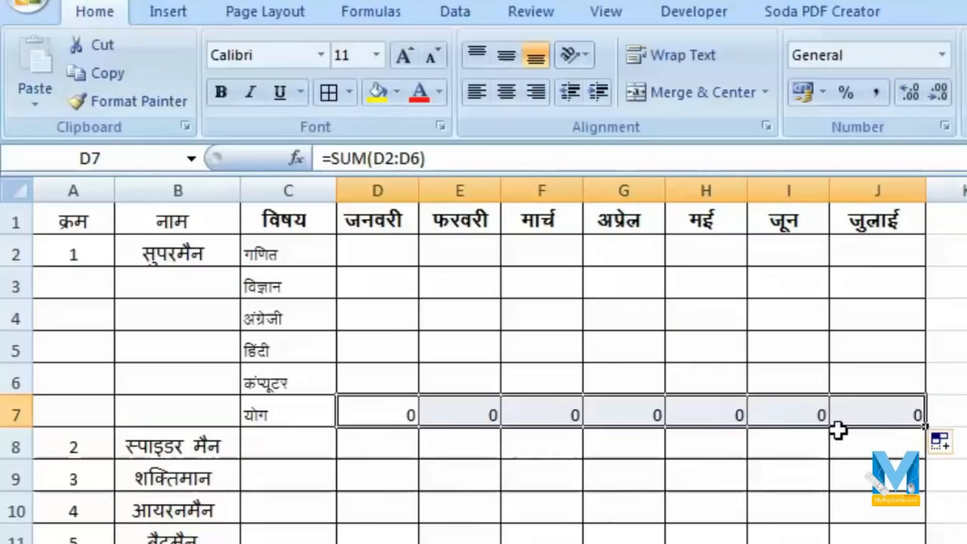
Format the total row A7:J7 in bold at font size 14 with a grey fill
{"action": "left_click", "coordinate": [34, 411]}
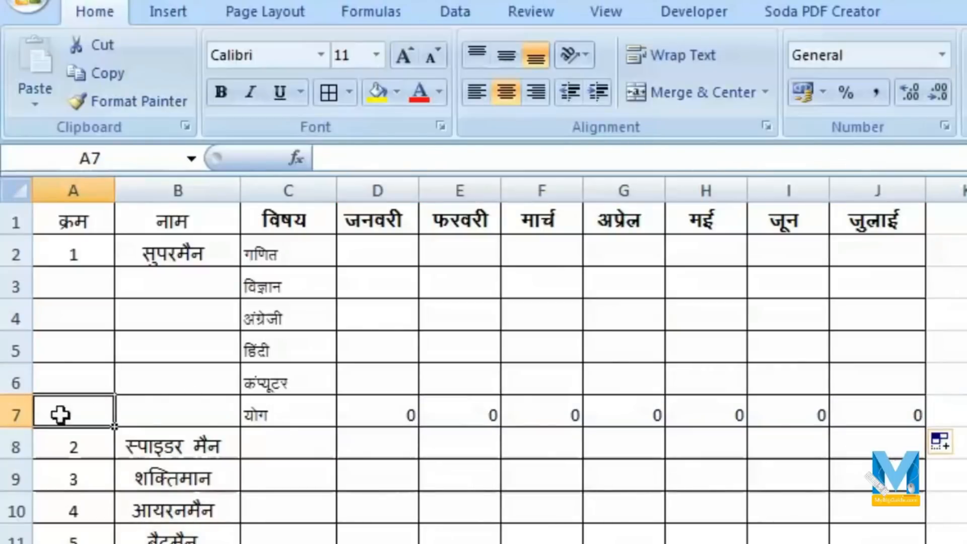
{"action": "left_click_drag", "start_coordinate": [95, 410], "coordinate": [879, 418]}
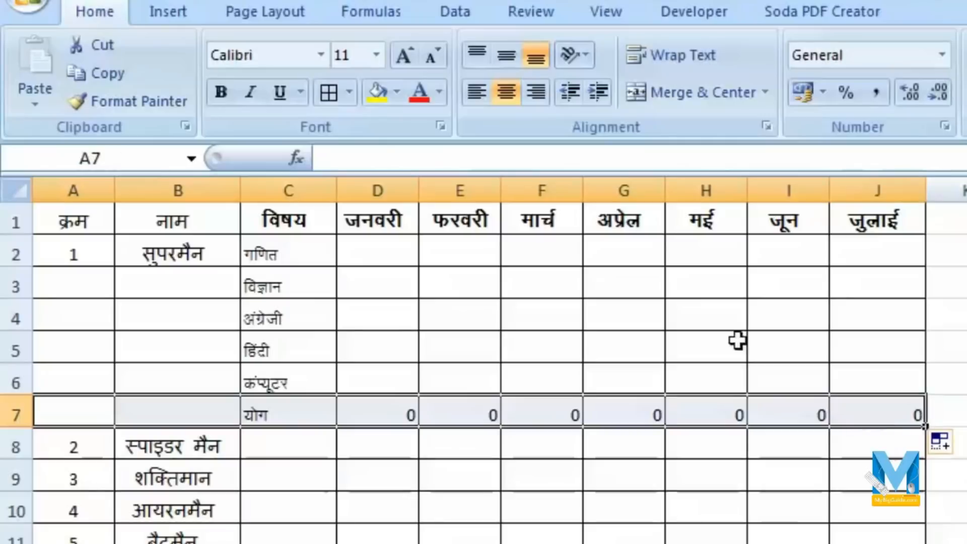
{"action": "left_click", "coordinate": [403, 54]}
{"action": "left_click", "coordinate": [403, 55]}
{"action": "left_click", "coordinate": [208, 95]}
{"action": "left_click", "coordinate": [398, 91]}
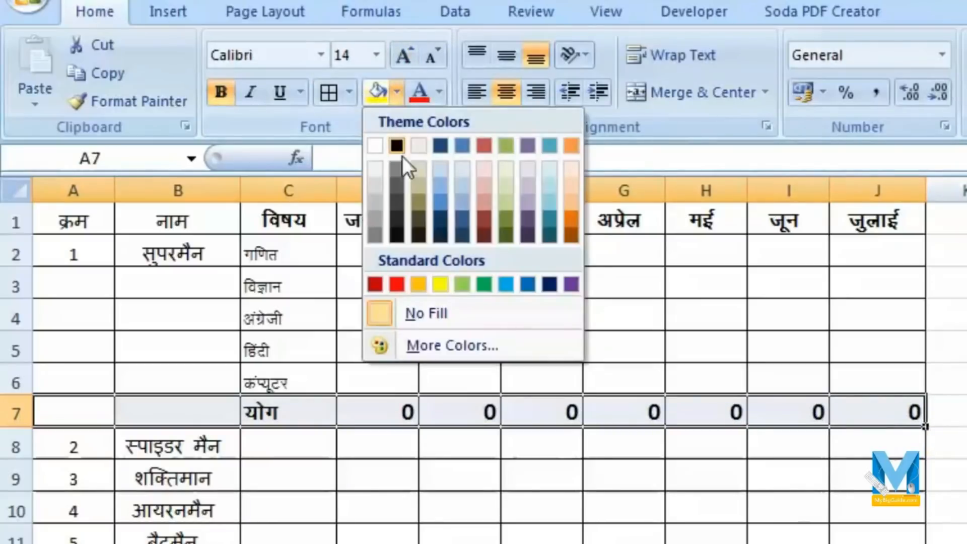
{"action": "left_click", "coordinate": [368, 188]}
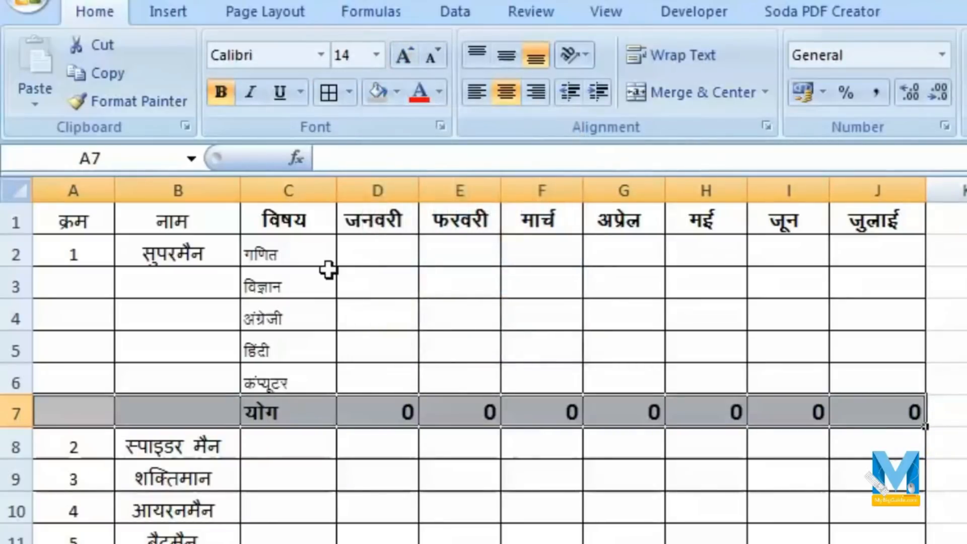
Increase the font size of the subject names in C2:C6 by two increments
{"action": "left_click", "coordinate": [298, 254]}
{"action": "left_click_drag", "start_coordinate": [298, 254], "coordinate": [297, 375]}
{"action": "left_click", "coordinate": [403, 56]}
{"action": "left_click", "coordinate": [403, 55]}
{"action": "left_click", "coordinate": [630, 423]}
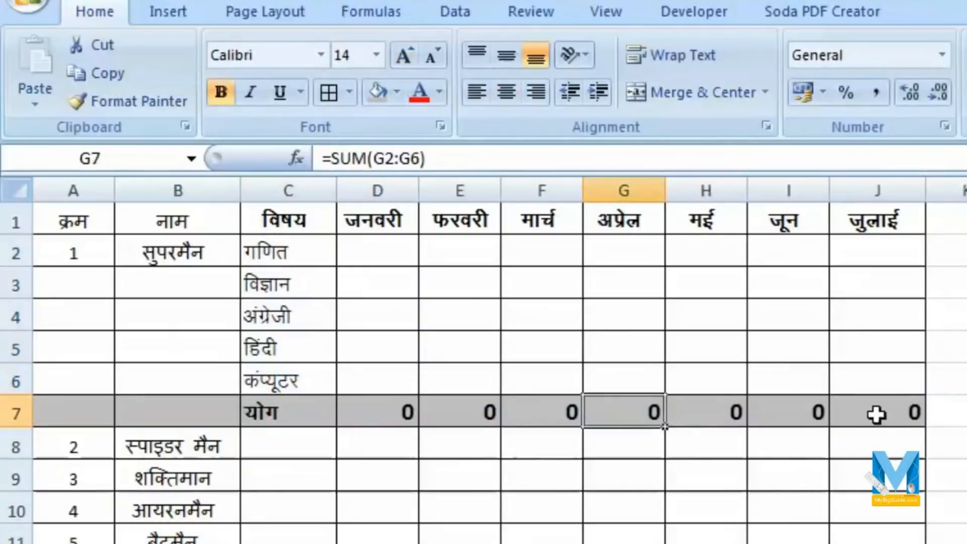
Make J7 the final selected cell and stop recording the macro
{"action": "left_click", "coordinate": [876, 413]}
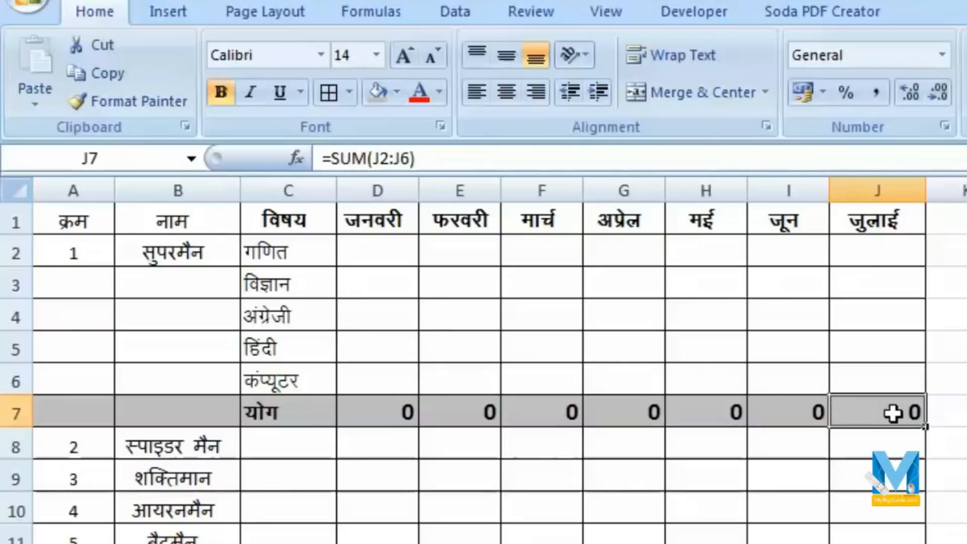
{"action": "left_click", "coordinate": [715, 15]}
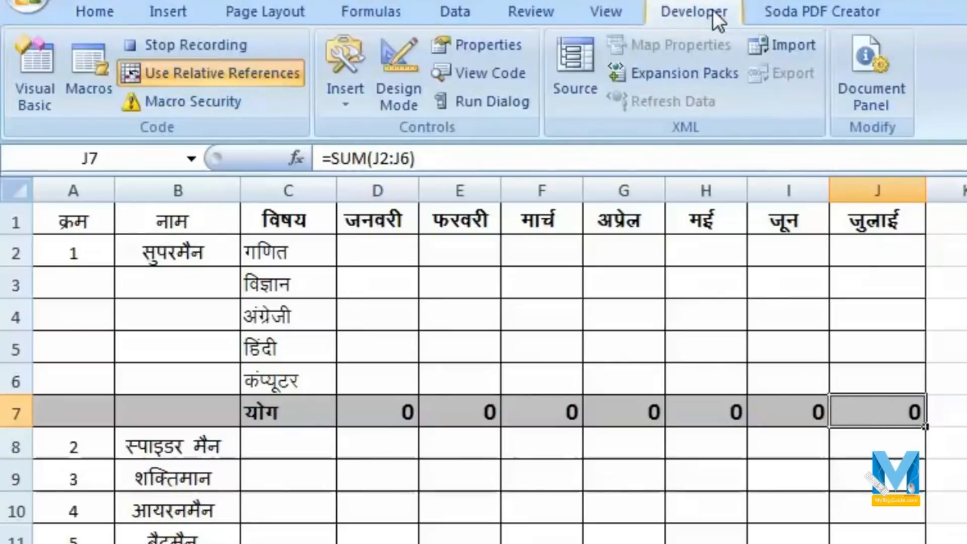
{"action": "left_click", "coordinate": [184, 45]}
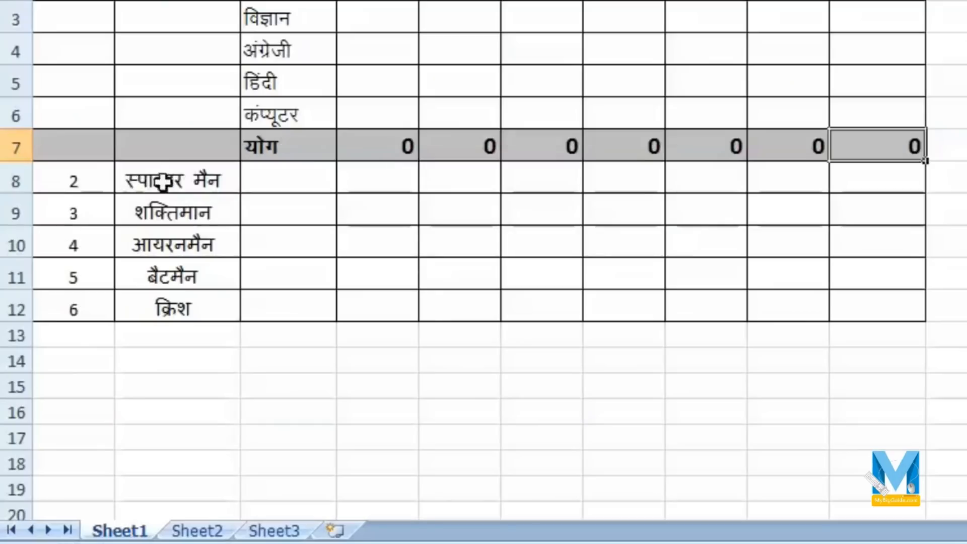
Run Macro5 from cell A8 to build the subject block for the second name
{"action": "left_click", "coordinate": [78, 179]}
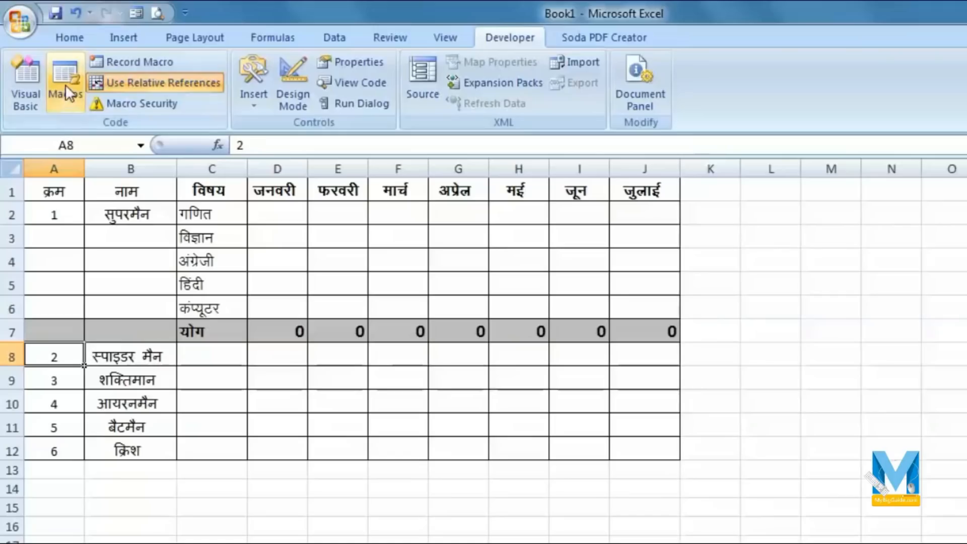
{"action": "left_click", "coordinate": [65, 83]}
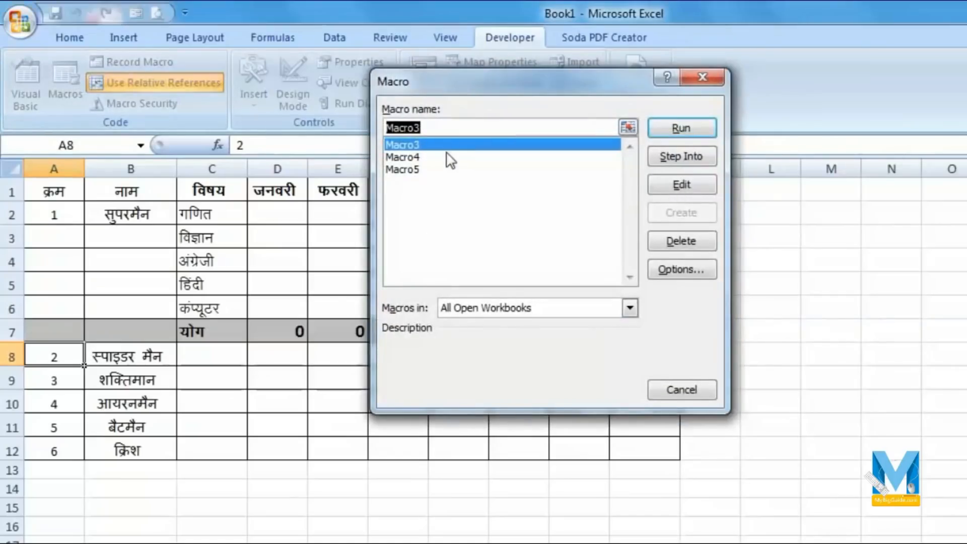
{"action": "left_click", "coordinate": [418, 171]}
{"action": "left_click", "coordinate": [681, 129]}
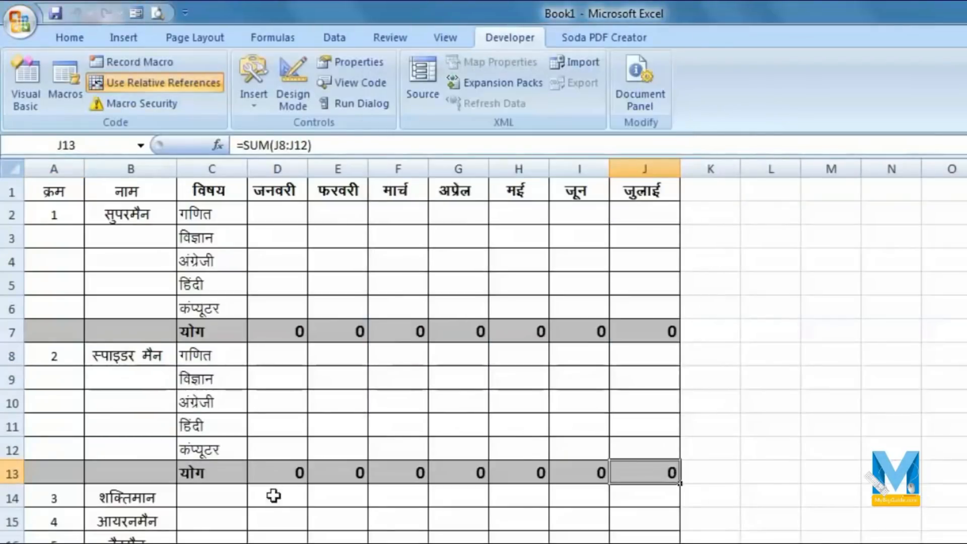
Run Macro5 from cell A14 to build the subject and totals block for the third name
{"action": "scroll", "coordinate": [49, 498], "scroll_direction": "down", "scroll_amount": 1}
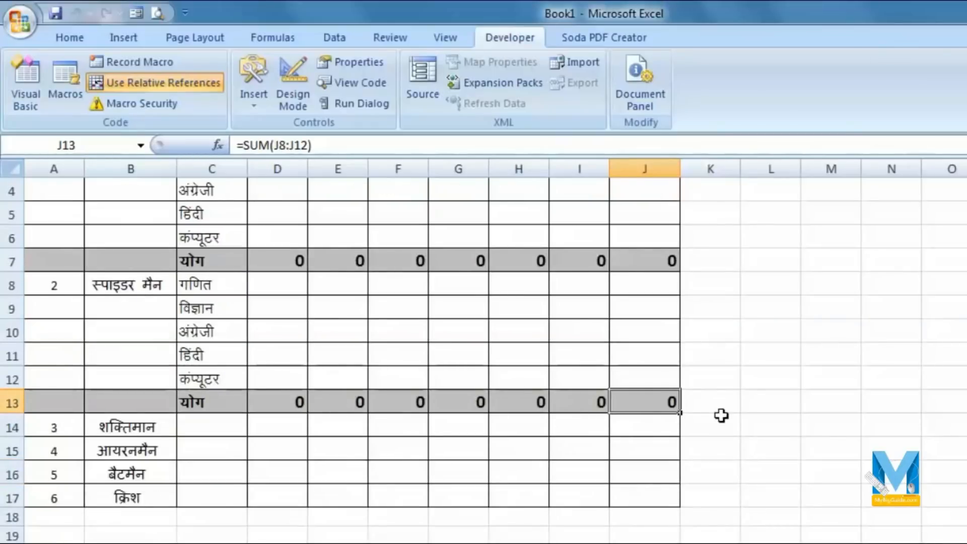
{"action": "left_click", "coordinate": [82, 427]}
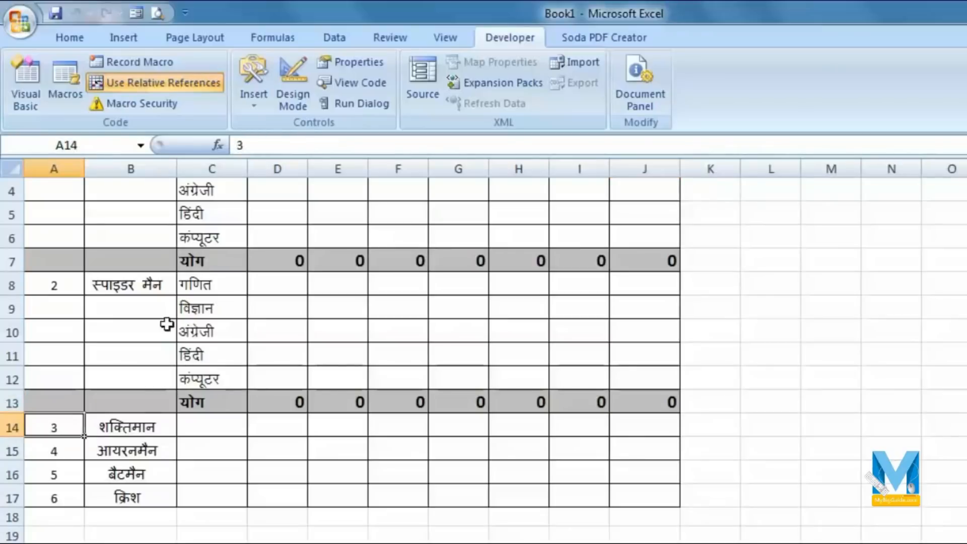
{"action": "left_click", "coordinate": [73, 77]}
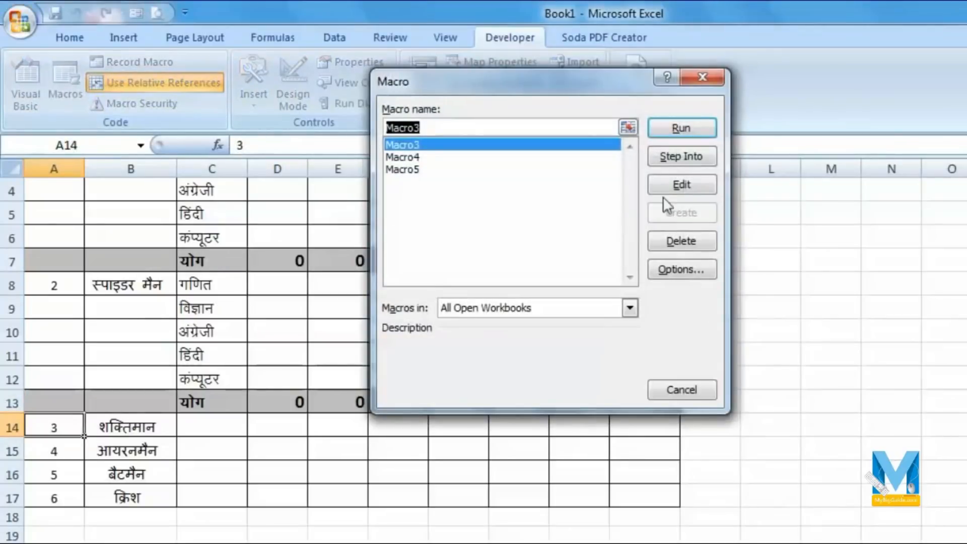
{"action": "left_click", "coordinate": [421, 168]}
{"action": "left_click", "coordinate": [665, 129]}
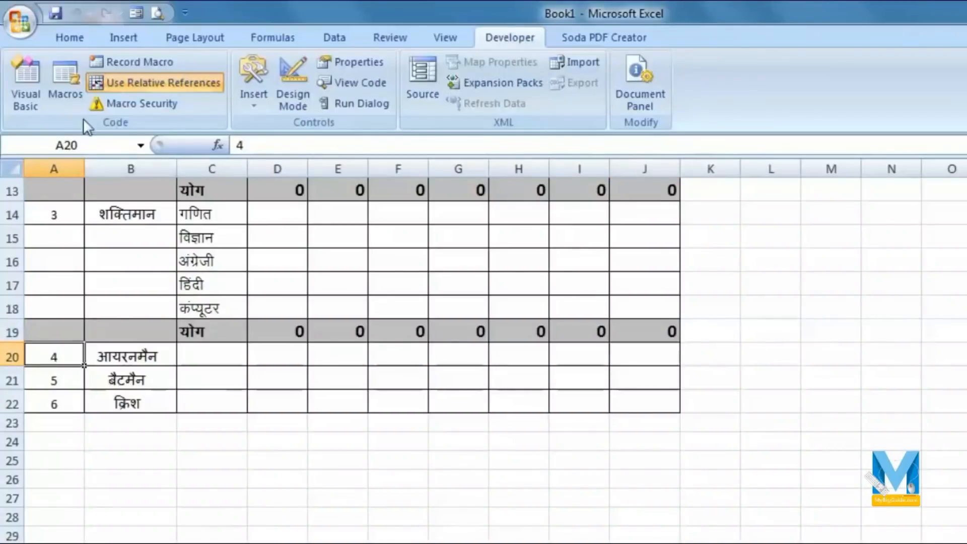
Run Macro5 from cell A20 to build the subject and totals block for the fourth name
{"action": "left_click", "coordinate": [68, 91]}
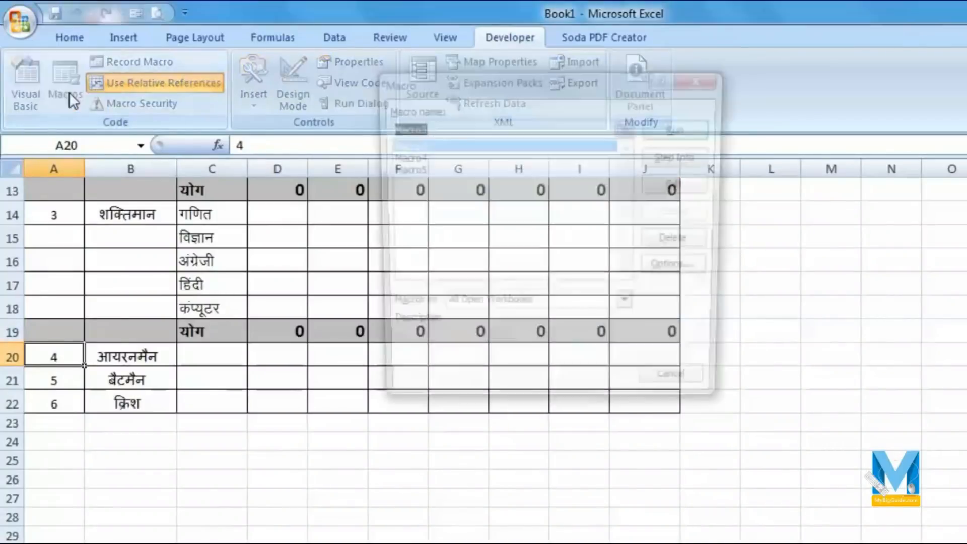
{"action": "left_click", "coordinate": [466, 170]}
{"action": "left_click", "coordinate": [681, 128]}
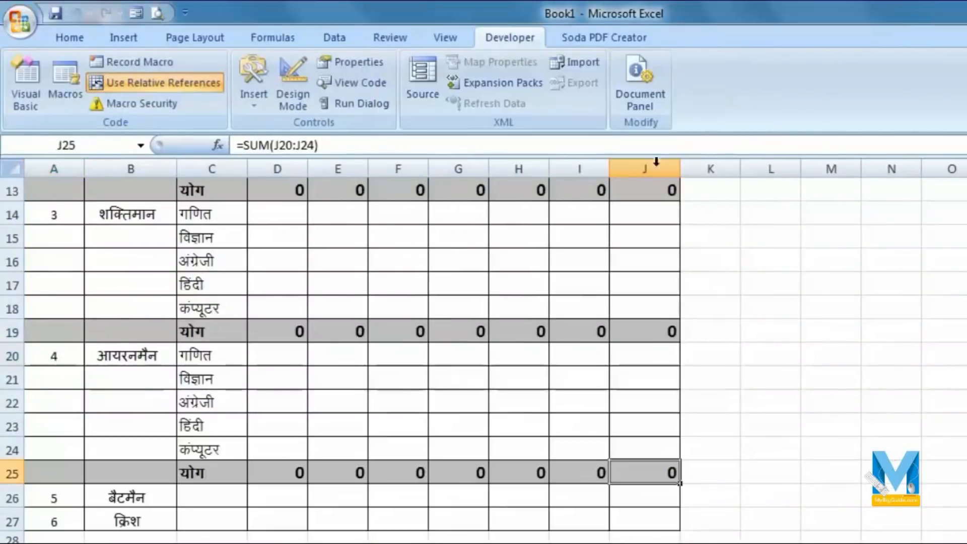
Run Macro5 from cell A26 to build the subject and totals block for the fifth name
{"action": "left_click", "coordinate": [69, 494]}
{"action": "left_click", "coordinate": [72, 101]}
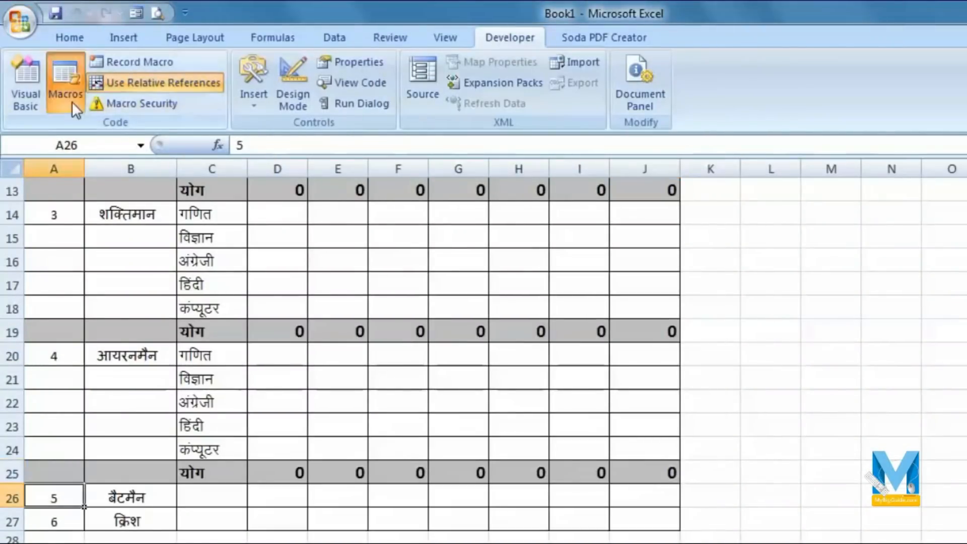
{"action": "left_click", "coordinate": [455, 170]}
{"action": "left_click", "coordinate": [675, 130]}
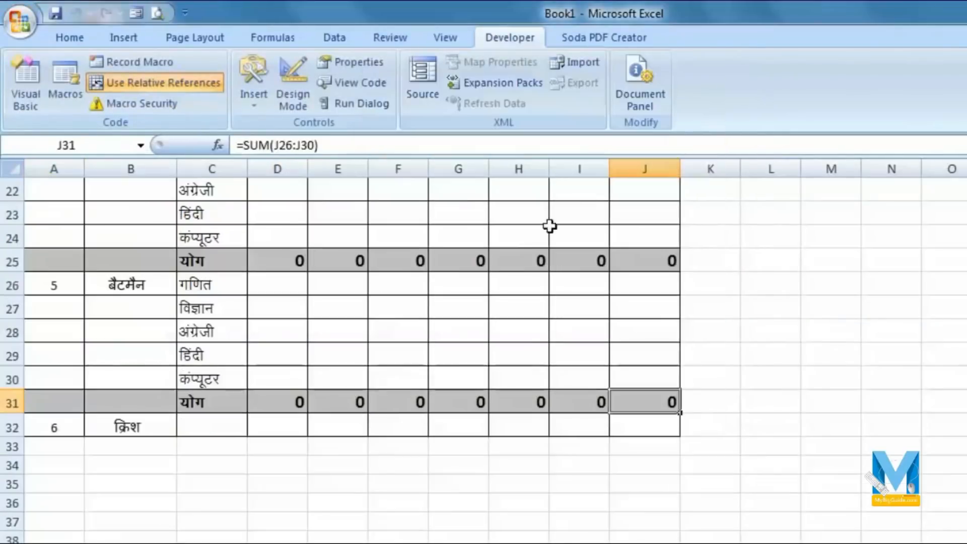
Run the macro assigned to Ctrl+M from cell A32 to build the block for the sixth name
{"action": "left_click", "coordinate": [76, 429]}
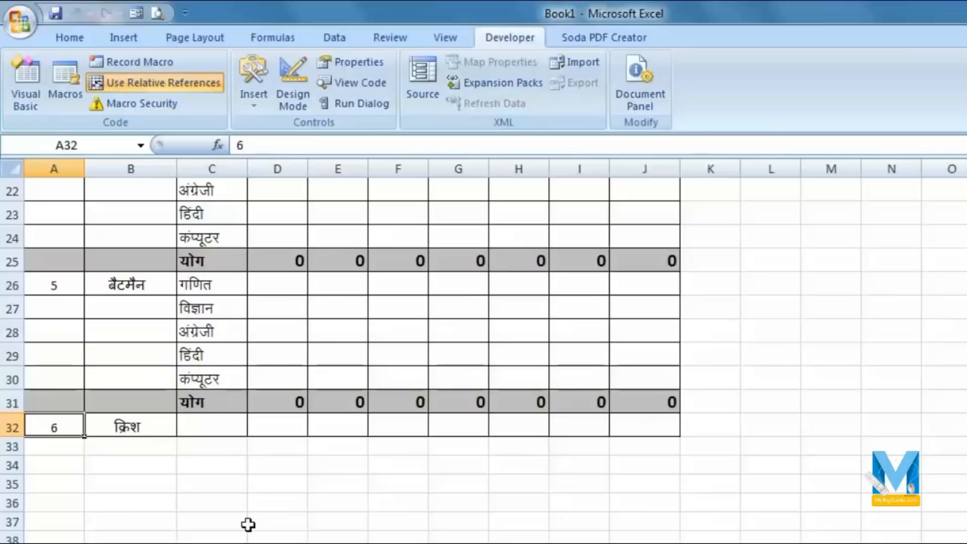
{"action": "key", "text": "ctrl+m"}
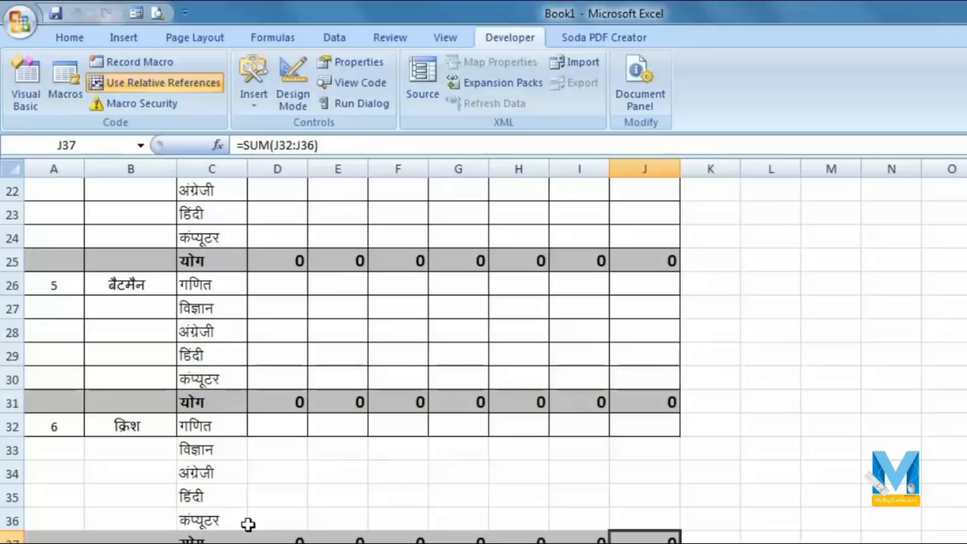
Run the macro assigned to Ctrl+M once more and check the subject and total rows down the sheet
{"action": "key", "text": "ctrl+m"}
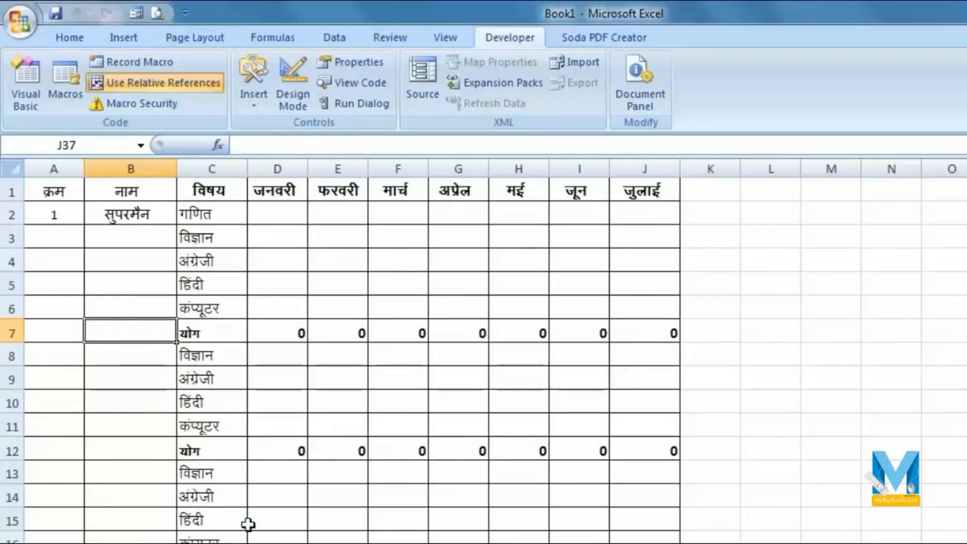
{"action": "scroll", "coordinate": [715, 303], "scroll_direction": "down", "scroll_amount": 13}
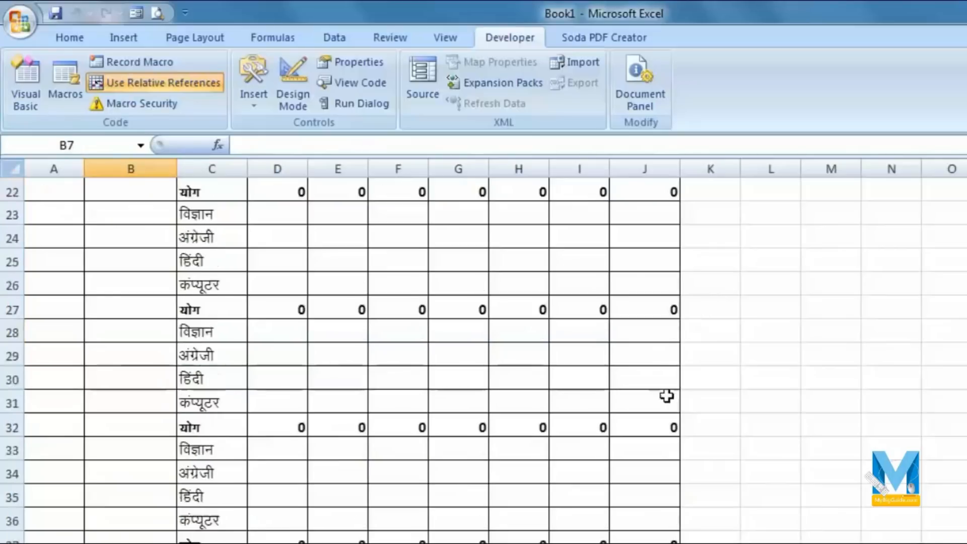
{"action": "scroll", "coordinate": [274, 348], "scroll_direction": "down", "scroll_amount": 8}
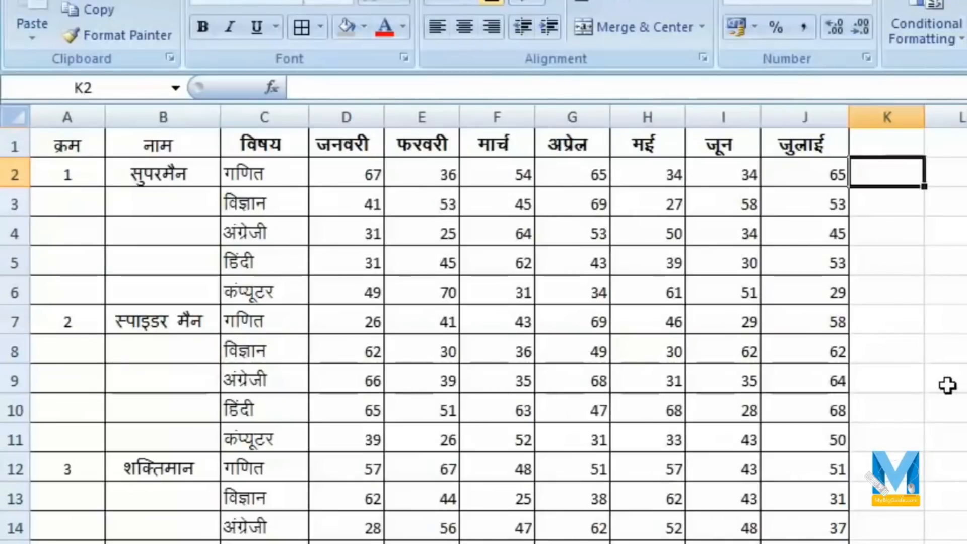
Try inserting a blank row above row 7, below the first name's subject marks
{"action": "scroll", "coordinate": [205, 278], "scroll_direction": "down", "scroll_amount": 5}
{"action": "scroll", "coordinate": [289, 450], "scroll_direction": "up", "scroll_amount": 5}
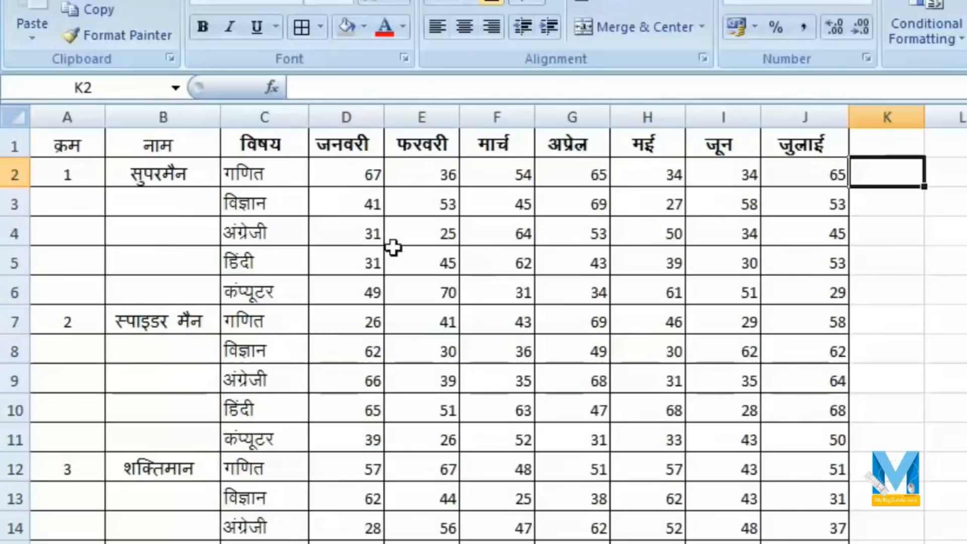
{"action": "left_click", "coordinate": [135, 179]}
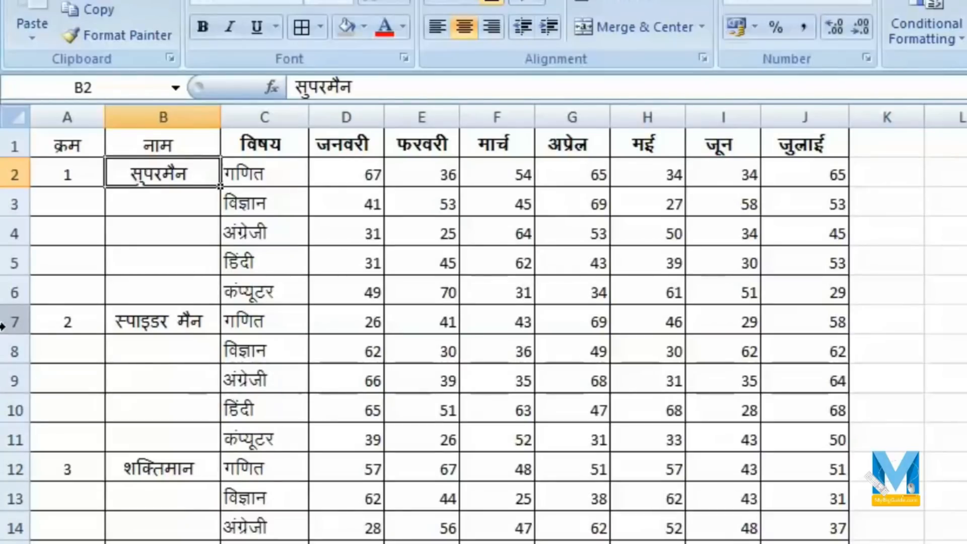
{"action": "key", "text": "Right"}
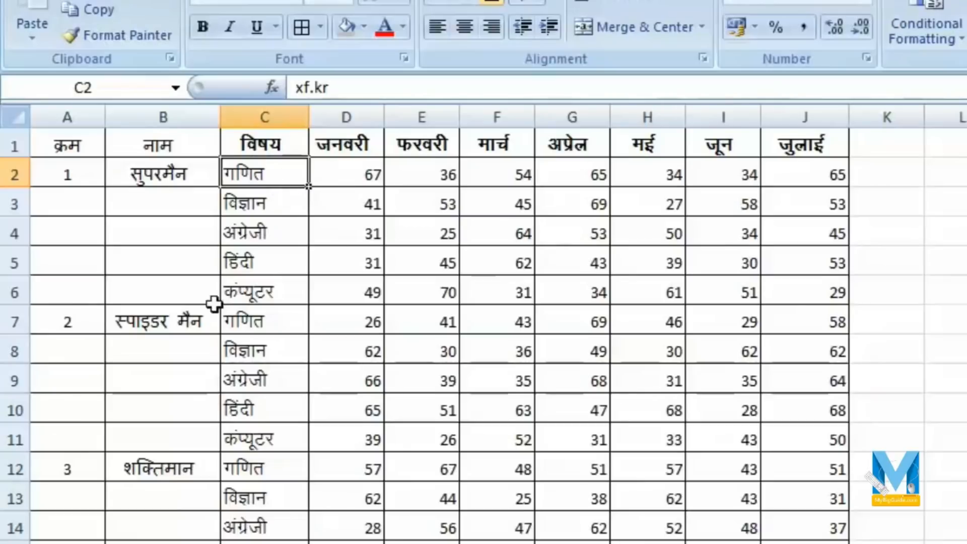
{"action": "right_click", "coordinate": [6, 322]}
{"action": "left_click", "coordinate": [101, 438]}
{"action": "left_click", "coordinate": [281, 321]}
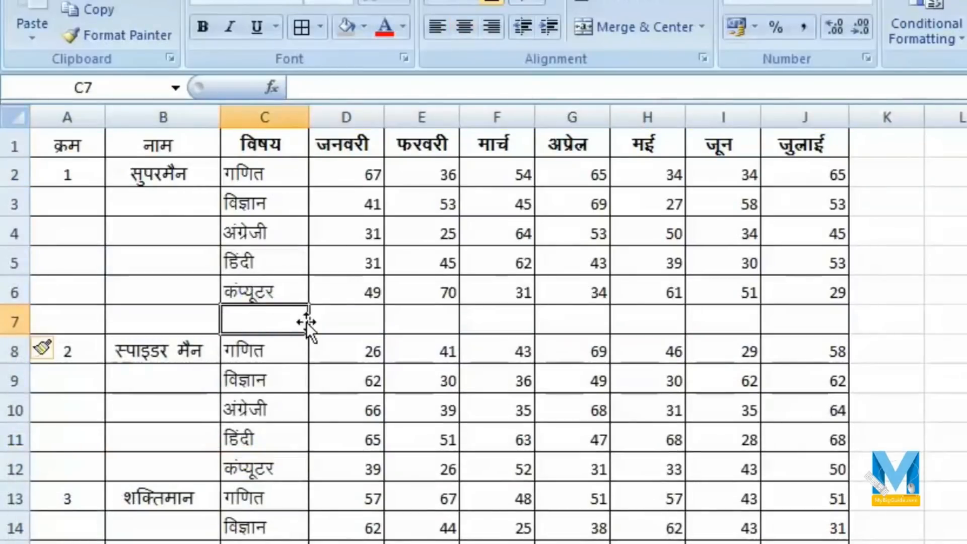
{"action": "left_click", "coordinate": [366, 325]}
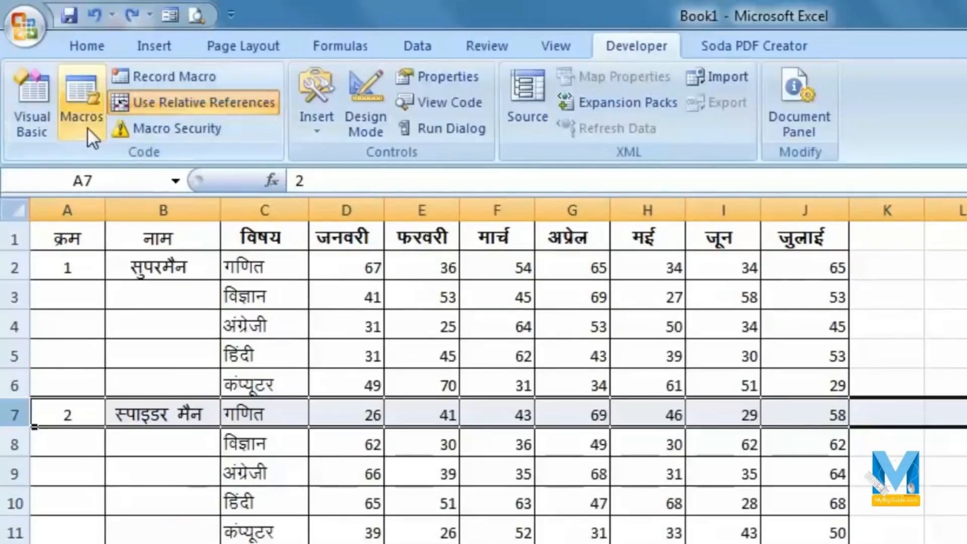
Start recording a macro named sum from cell A2 with the shortcut Ctrl+Shift+L
{"action": "left_click", "coordinate": [313, 319]}
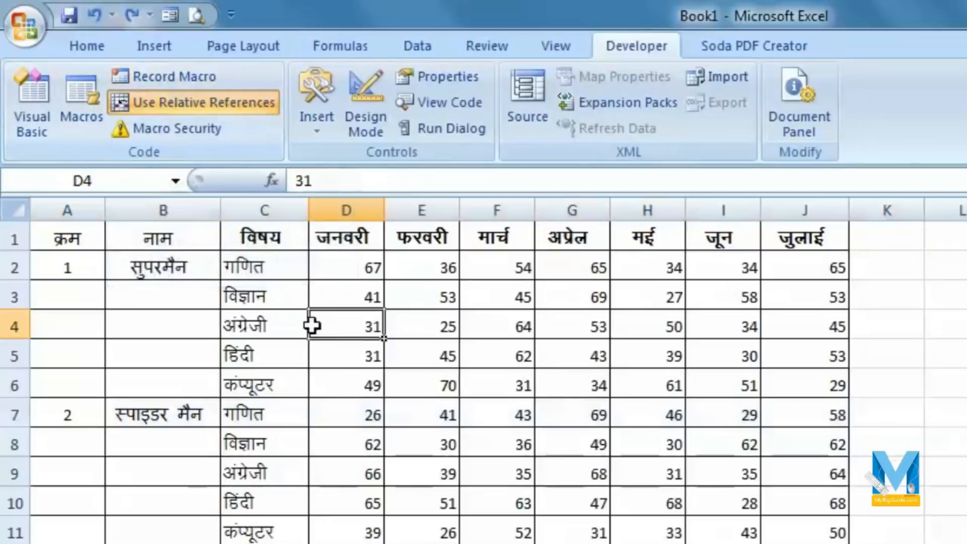
{"action": "left_click", "coordinate": [142, 266]}
{"action": "left_click", "coordinate": [62, 270]}
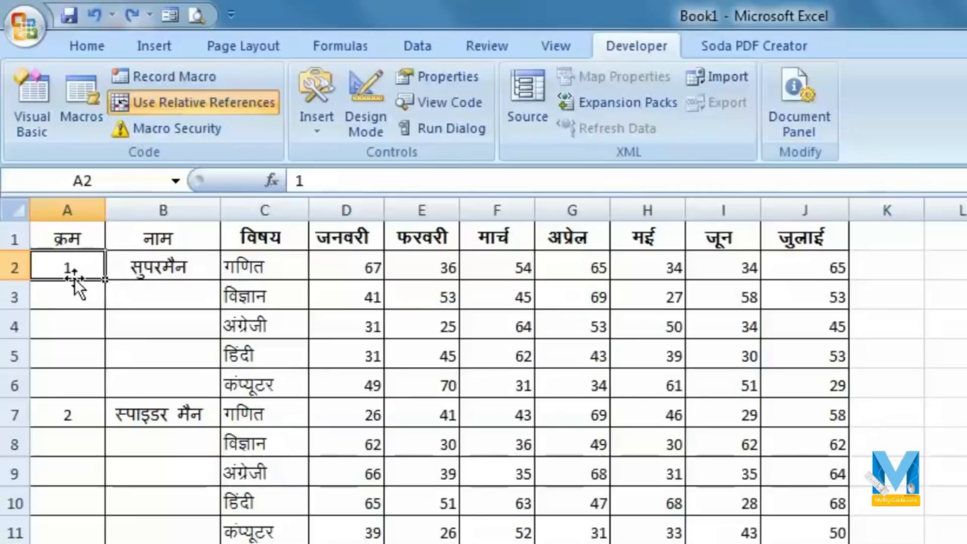
{"action": "left_click", "coordinate": [160, 75]}
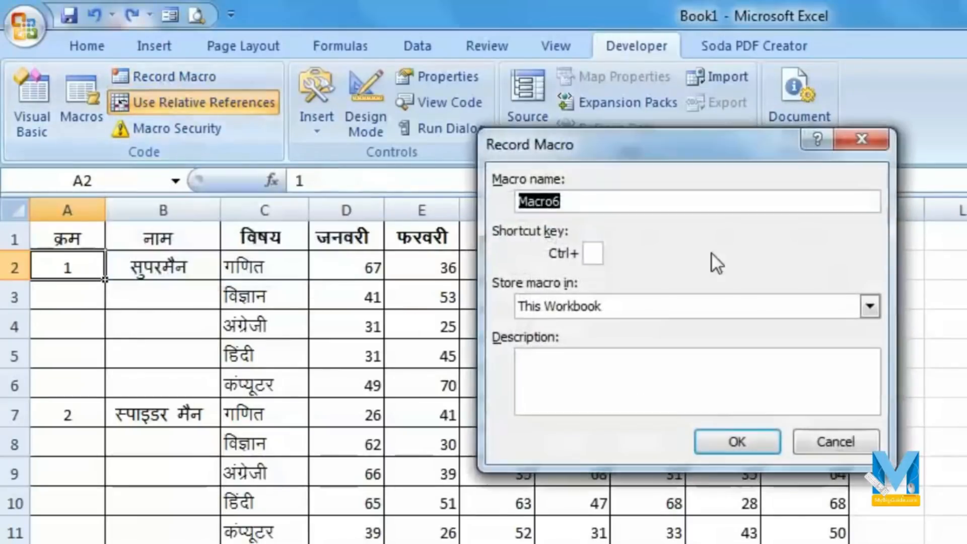
{"action": "type", "text": "sum"}
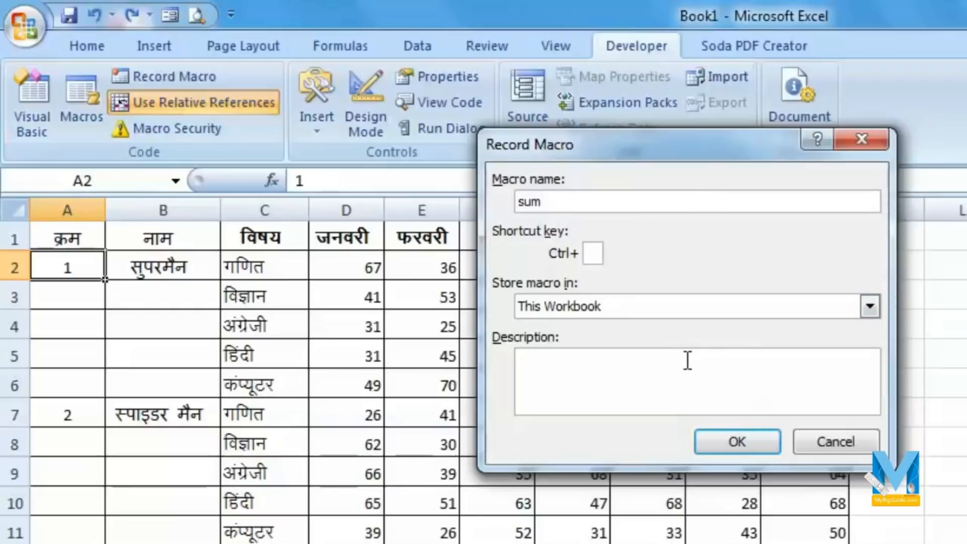
{"action": "type", "text": "L"}
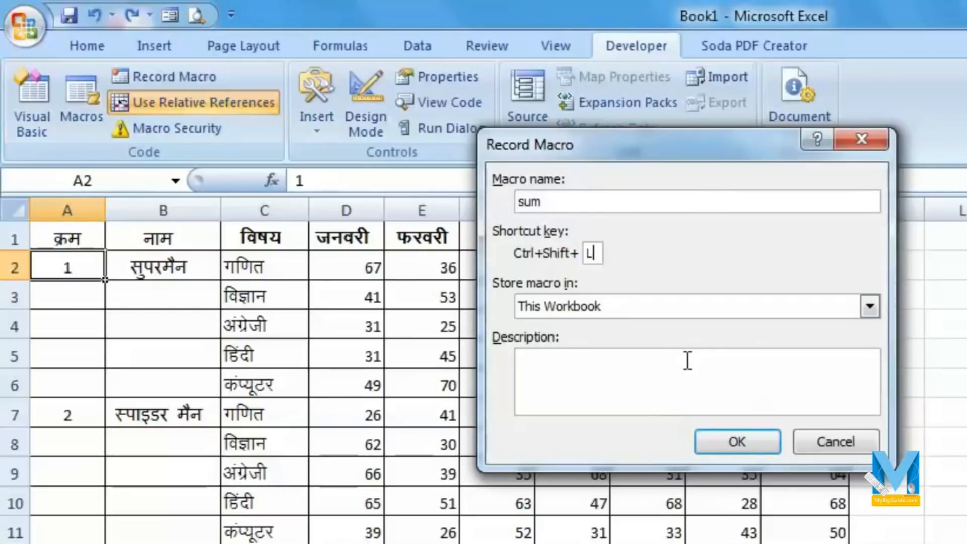
{"action": "left_click", "coordinate": [739, 444]}
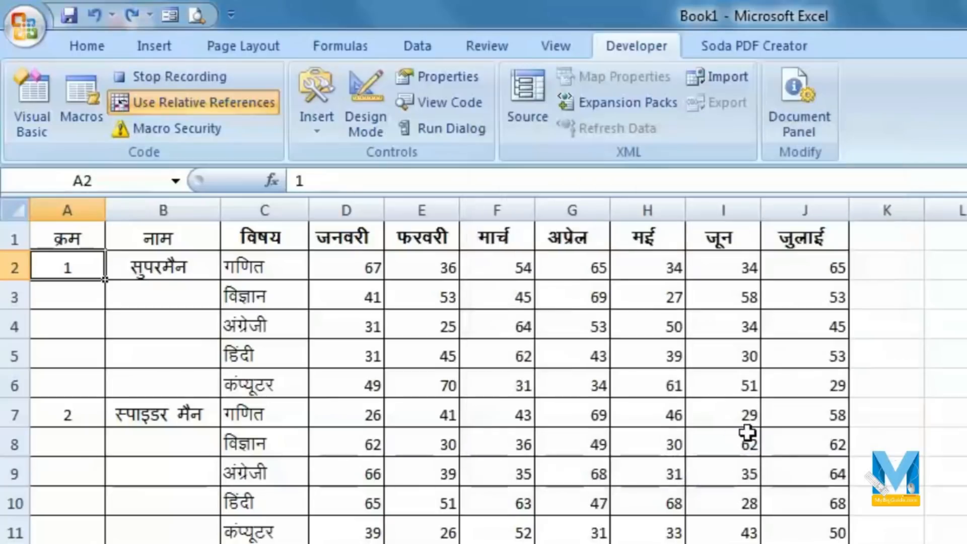
Move from A2 down to A7 and insert a blank row above row 7
{"action": "key", "text": "Down"}
{"action": "key", "text": "Down"}
{"action": "key", "text": "Down"}
{"action": "key", "text": "Down"}
{"action": "key", "text": "Down"}
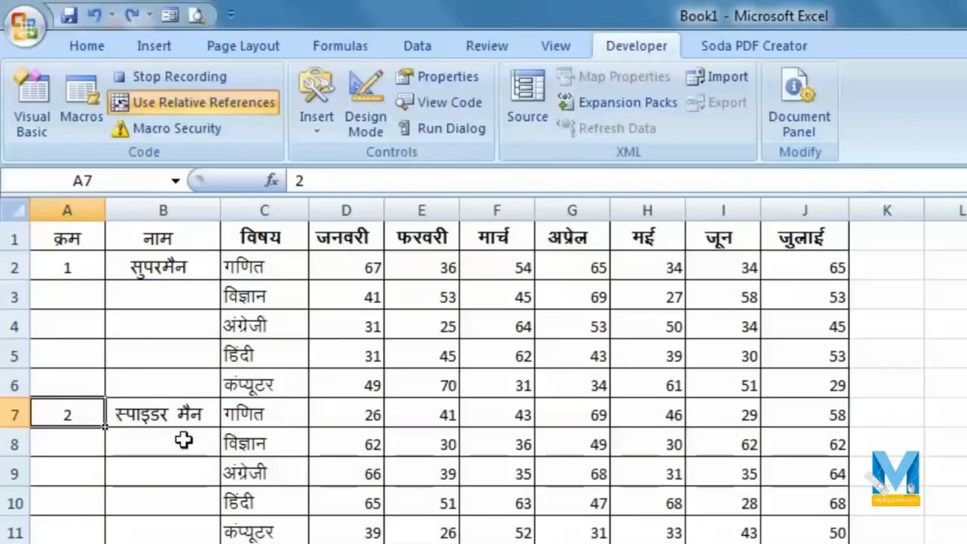
{"action": "right_click", "coordinate": [10, 409]}
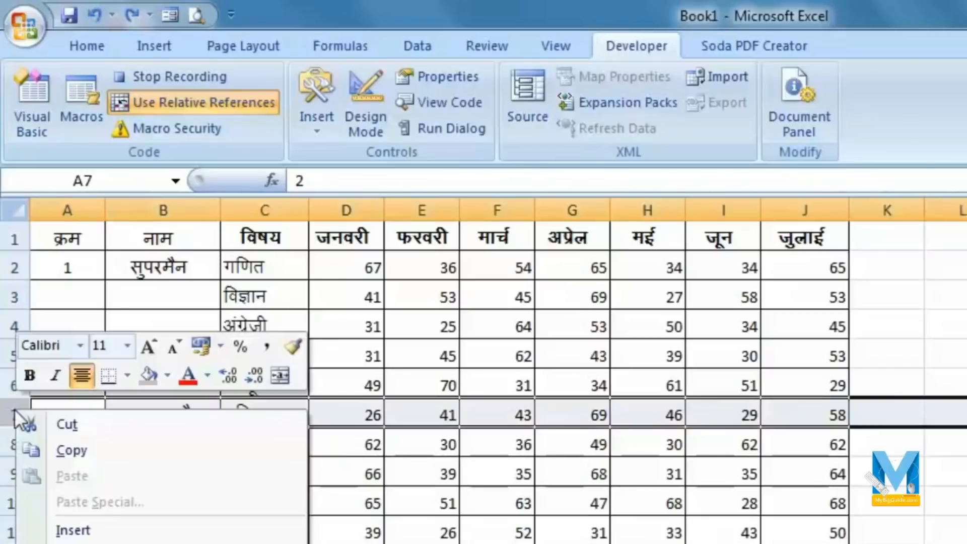
{"action": "left_click", "coordinate": [121, 531]}
Enter the label योग in cell C7 of the blank row
{"action": "left_click", "coordinate": [286, 416]}
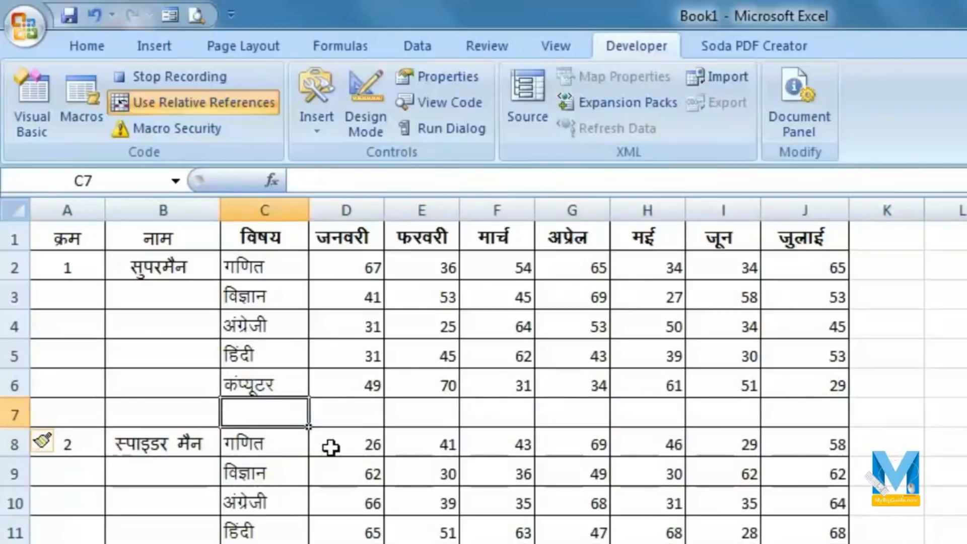
{"action": "type", "text": "योग"}
{"action": "key", "text": "Tab"}
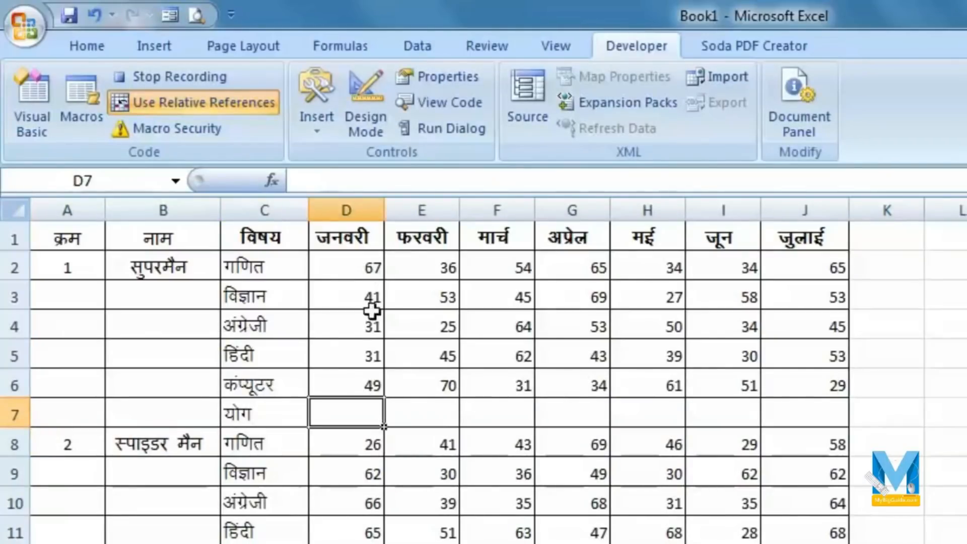
AutoSum the first name's January marks in D7 and fill the formula across to J7
{"action": "left_click", "coordinate": [86, 46]}
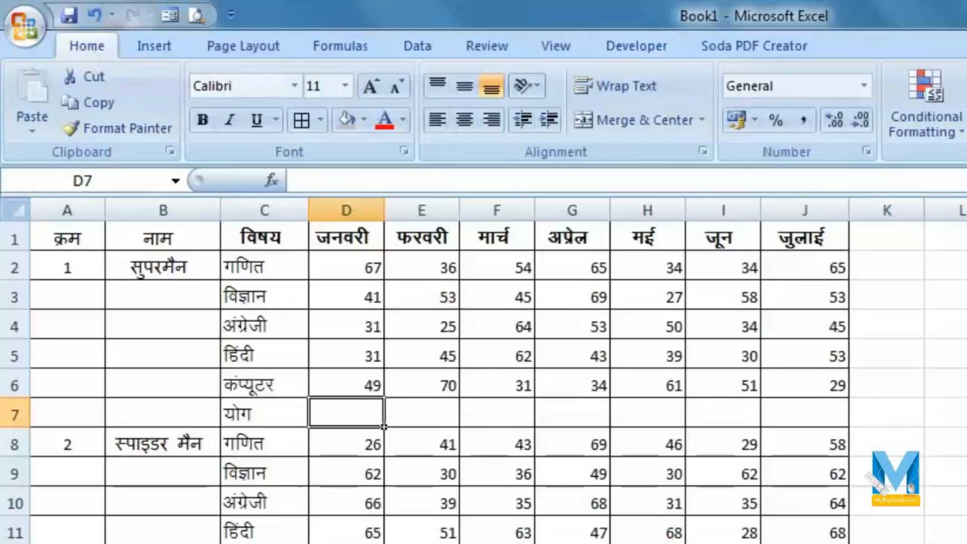
{"action": "key", "text": "alt+="}
{"action": "key", "text": "Return"}
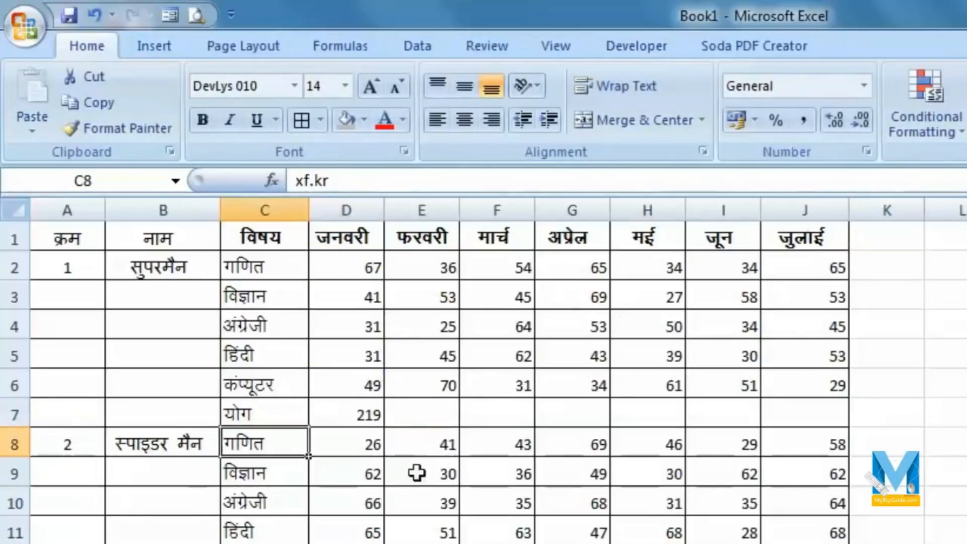
{"action": "left_click", "coordinate": [355, 405]}
{"action": "left_click_drag", "start_coordinate": [385, 428], "coordinate": [836, 433]}
Format the entire total row 7 in bold
{"action": "left_click", "coordinate": [14, 414]}
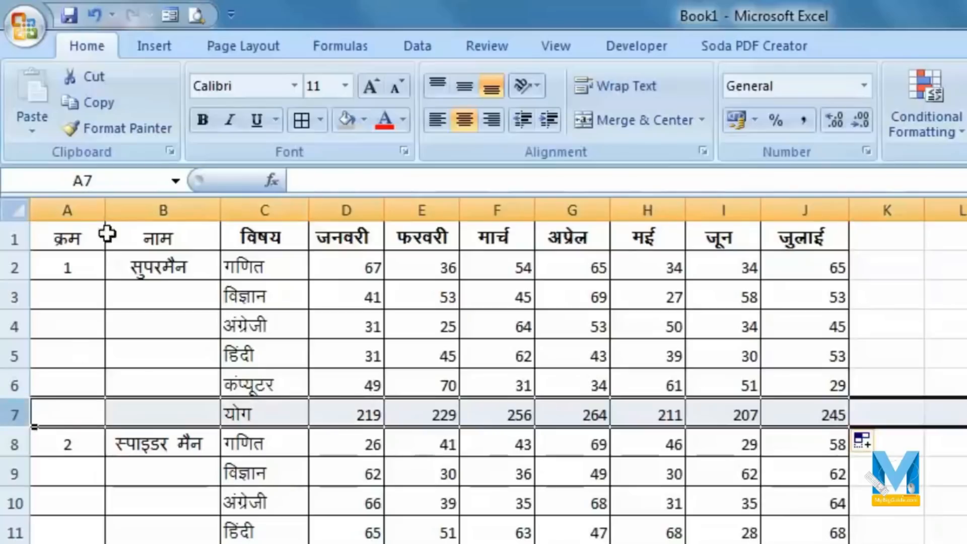
{"action": "left_click", "coordinate": [203, 120]}
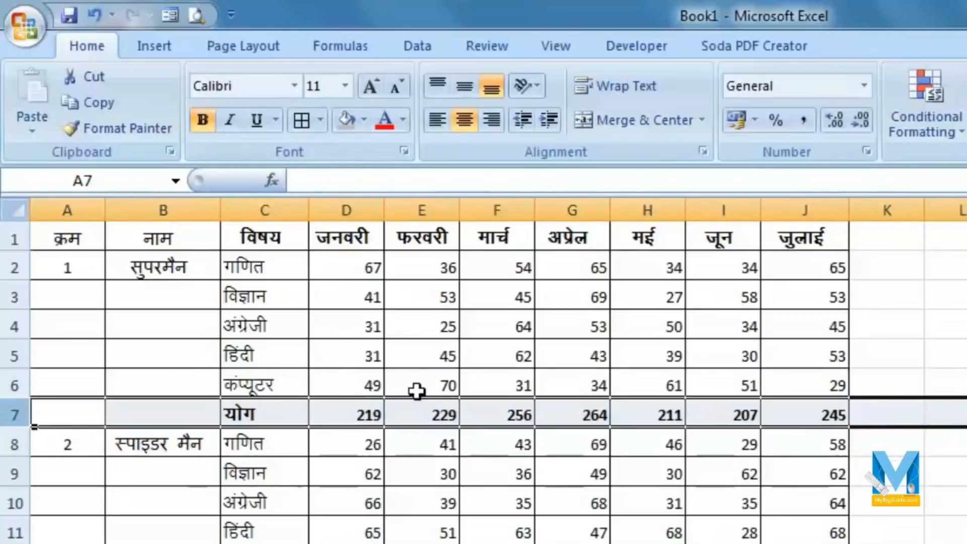
Make J7 the final selected cell and stop recording the sum macro
{"action": "left_click", "coordinate": [823, 412]}
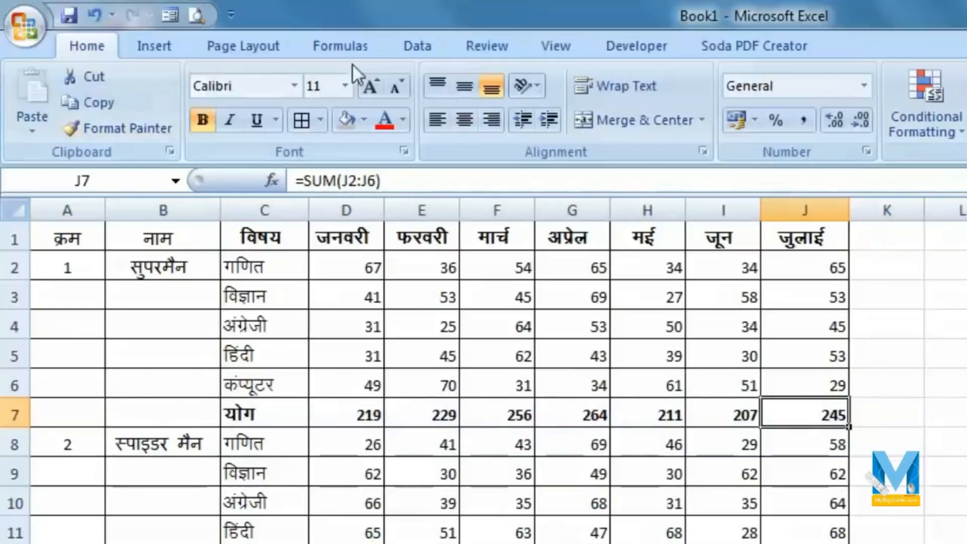
{"action": "left_click", "coordinate": [638, 48]}
{"action": "left_click", "coordinate": [147, 79]}
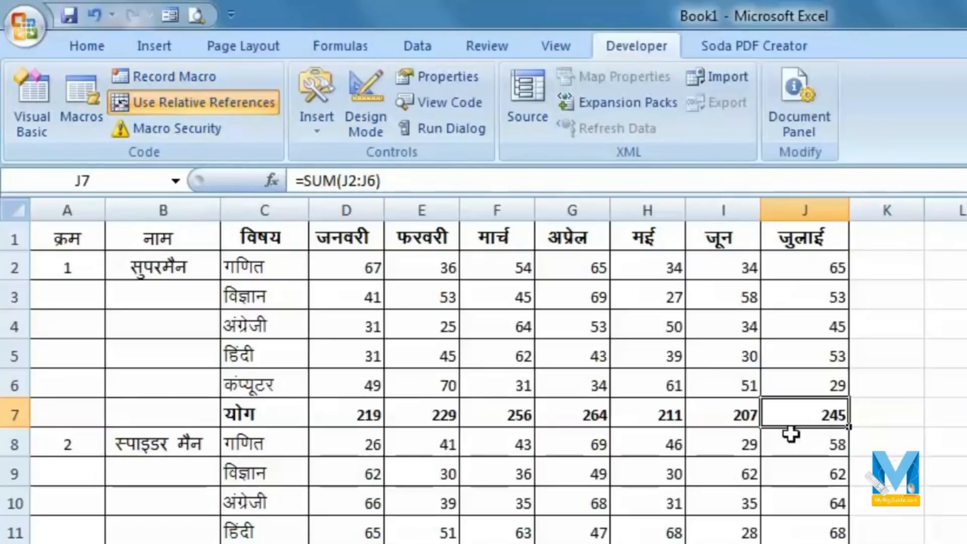
Run the sum macro from cell A8 to insert the bold total row below the second name's block
{"action": "left_click", "coordinate": [74, 444]}
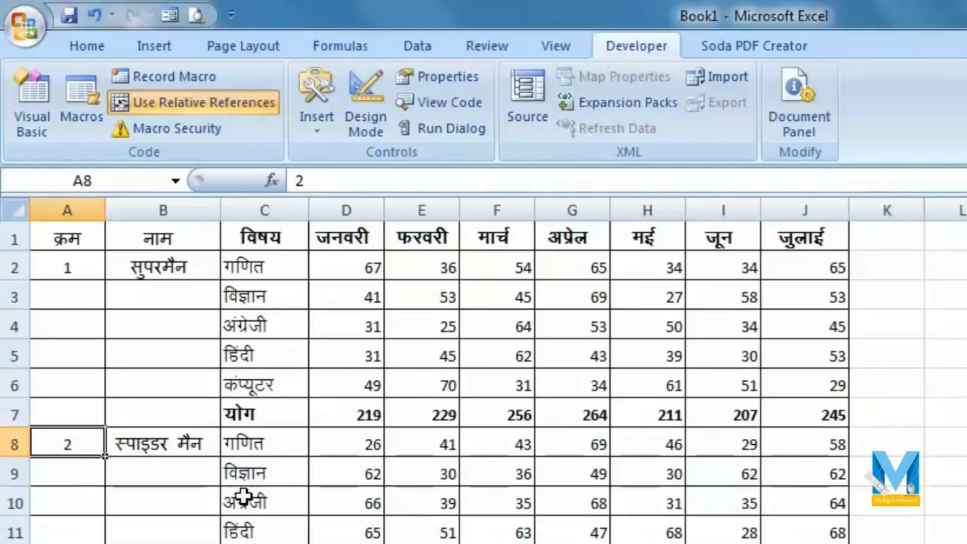
{"action": "left_click", "coordinate": [80, 119]}
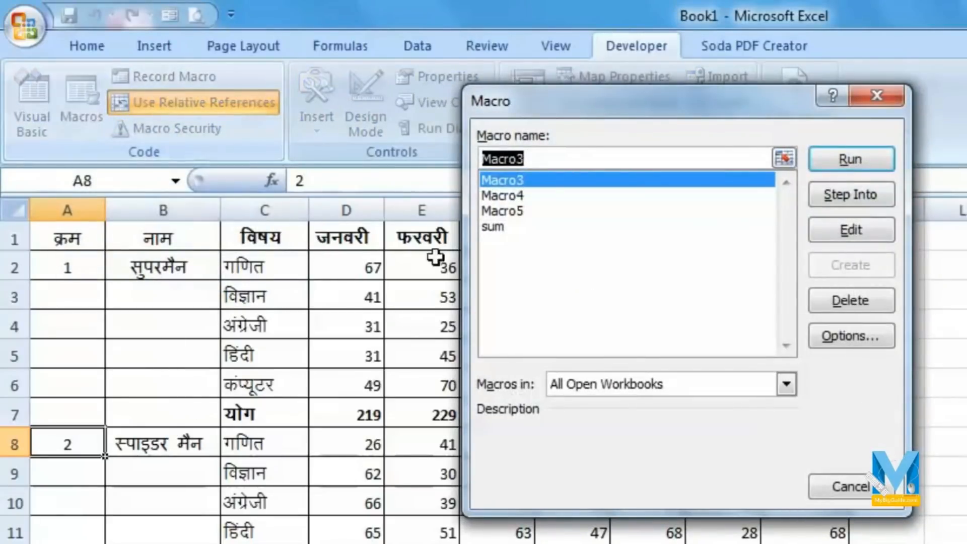
{"action": "left_click", "coordinate": [502, 229]}
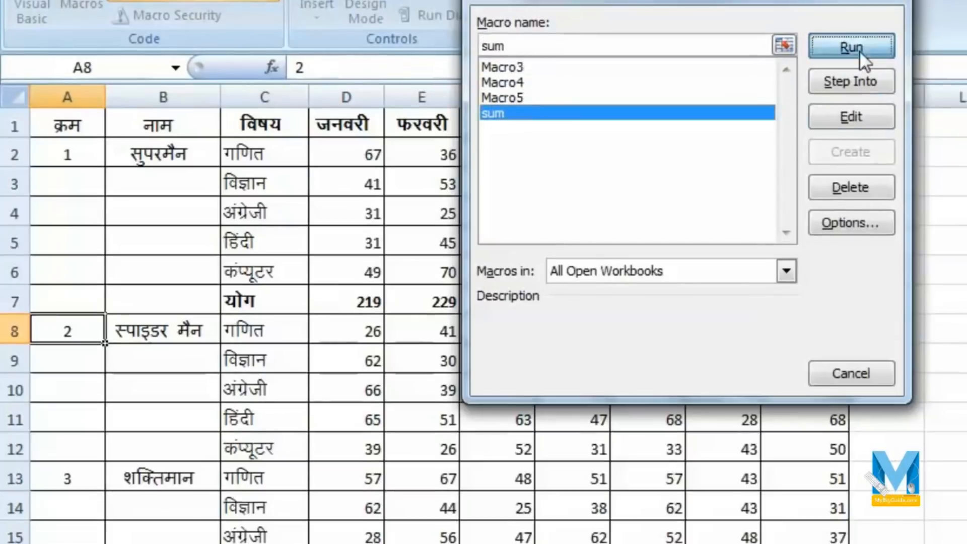
{"action": "left_click", "coordinate": [860, 163]}
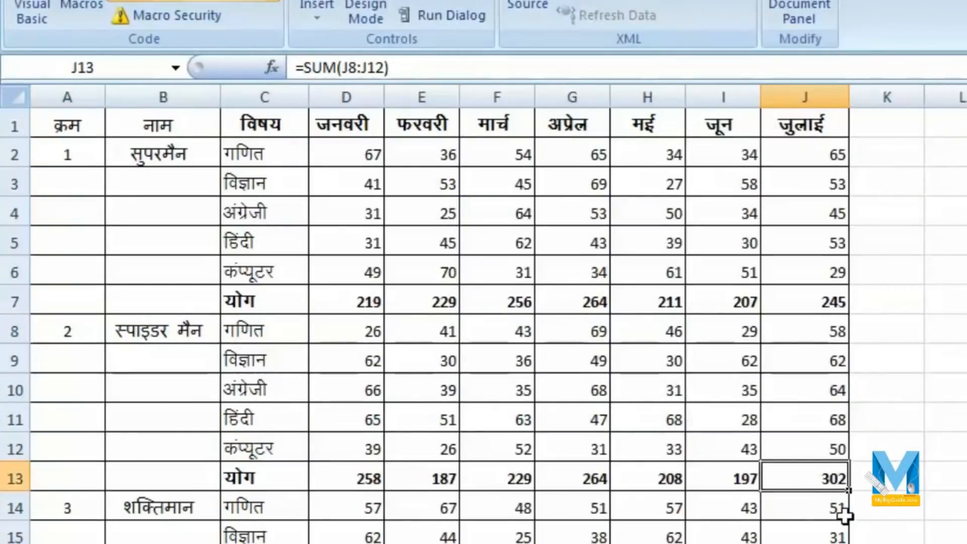
Run the sum macro from cells A14 and A20 to add total rows for the third and fourth names
{"action": "left_click", "coordinate": [73, 497]}
{"action": "scroll", "coordinate": [410, 509], "scroll_direction": "down", "scroll_amount": 2}
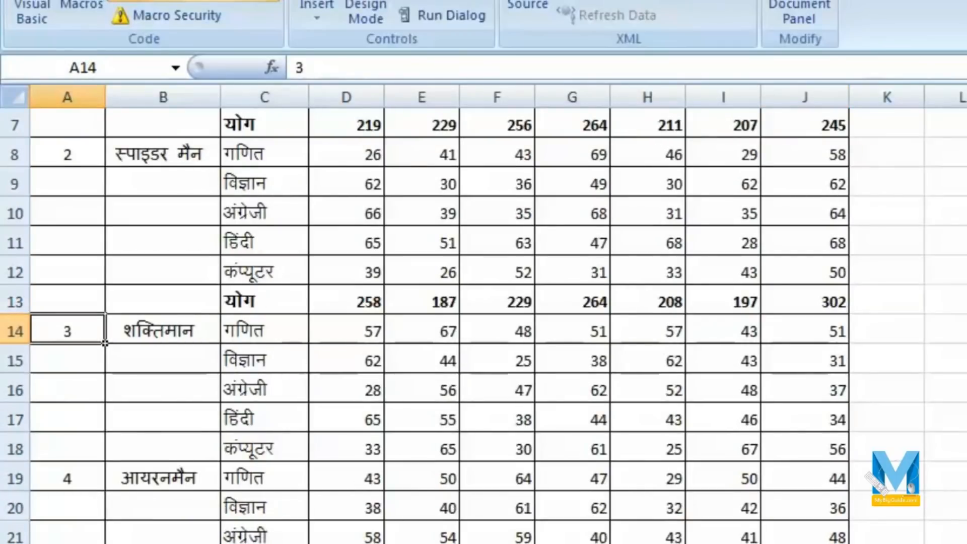
{"action": "key", "text": "ctrl+m"}
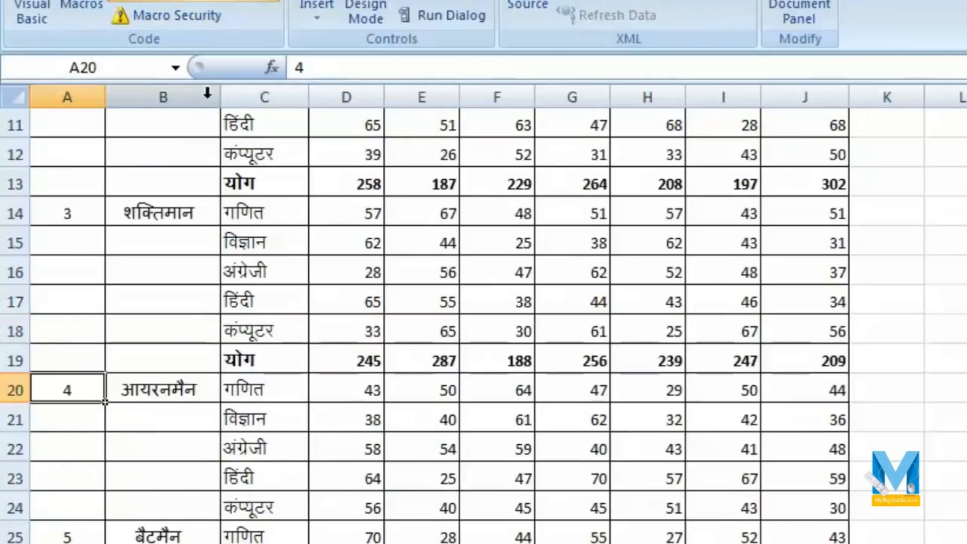
{"action": "key", "text": "ctrl+m"}
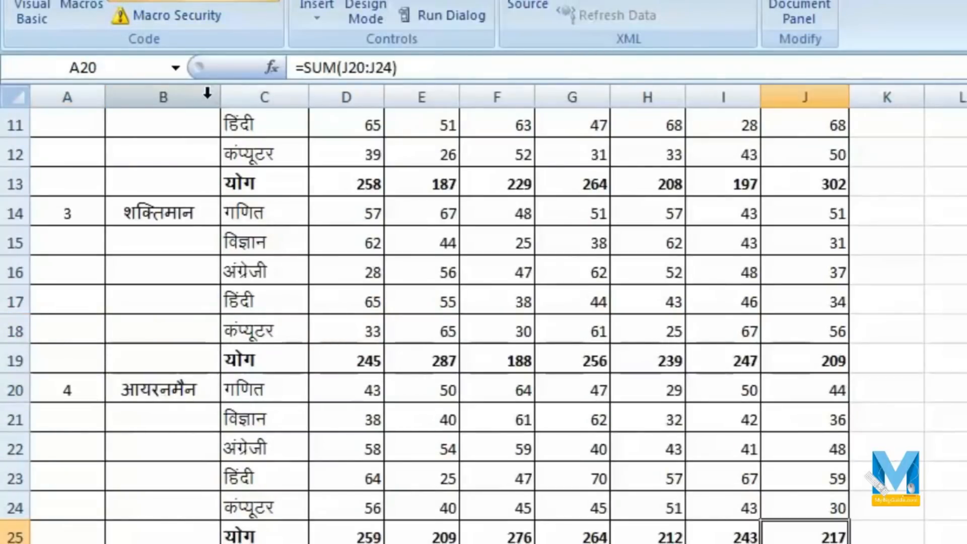
Run the sum macro from cells A26 and A32 to add total rows for the fifth and sixth names
{"action": "left_click", "coordinate": [75, 392]}
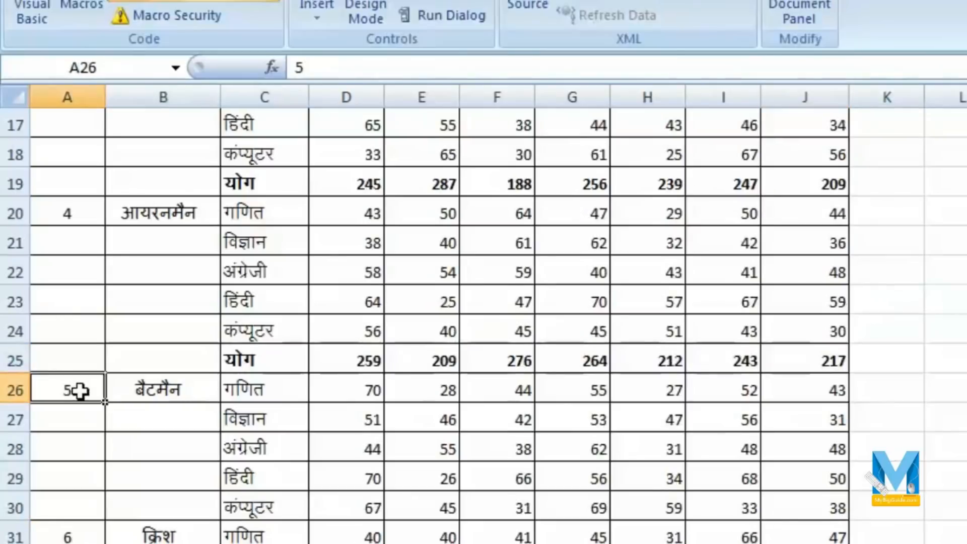
{"action": "key", "text": "ctrl+m"}
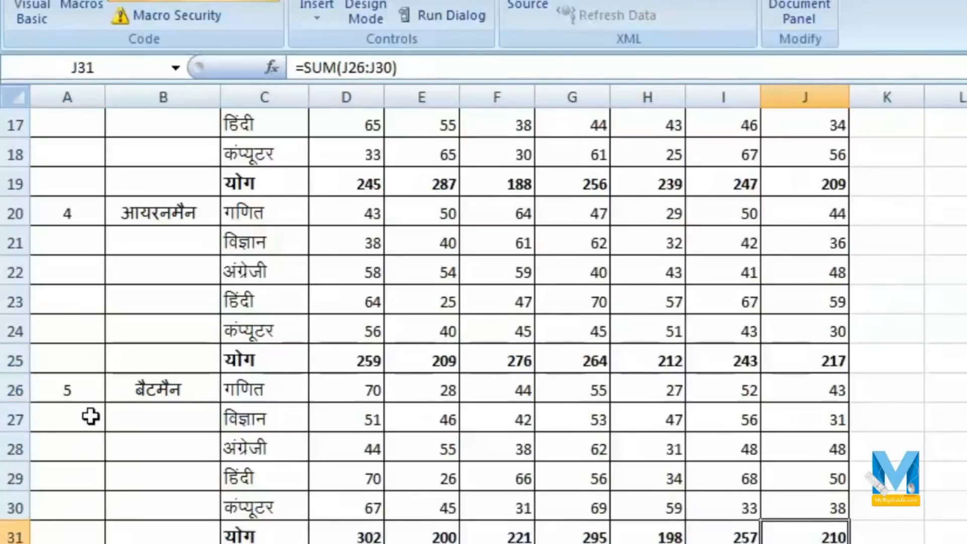
{"action": "scroll", "coordinate": [92, 416], "scroll_direction": "down", "scroll_amount": 2}
{"action": "left_click", "coordinate": [71, 384]}
{"action": "key", "text": "ctrl+m"}
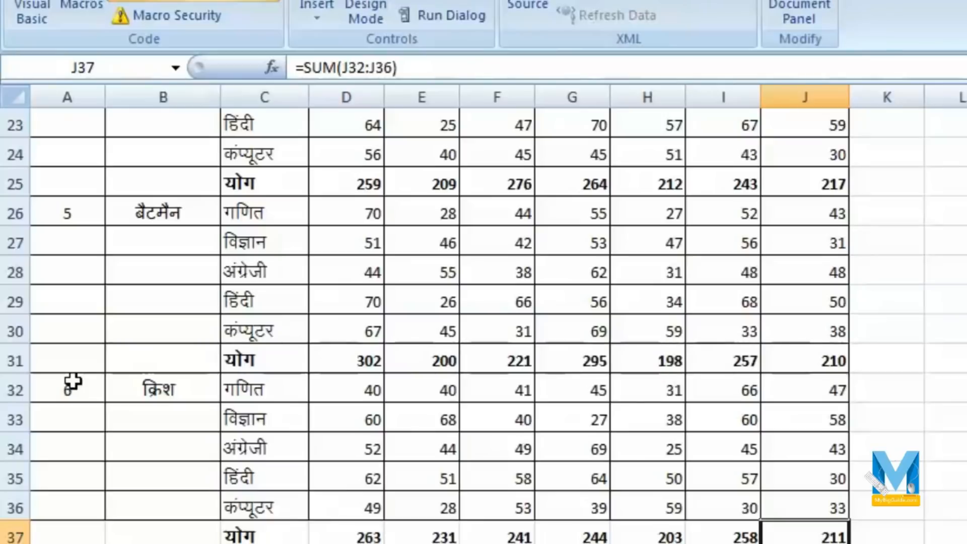
Turn off relative references and start recording Macro7 with cell A1 selected, stored in this workbook
{"action": "scroll", "coordinate": [233, 490], "scroll_direction": "up", "scroll_amount": 7}
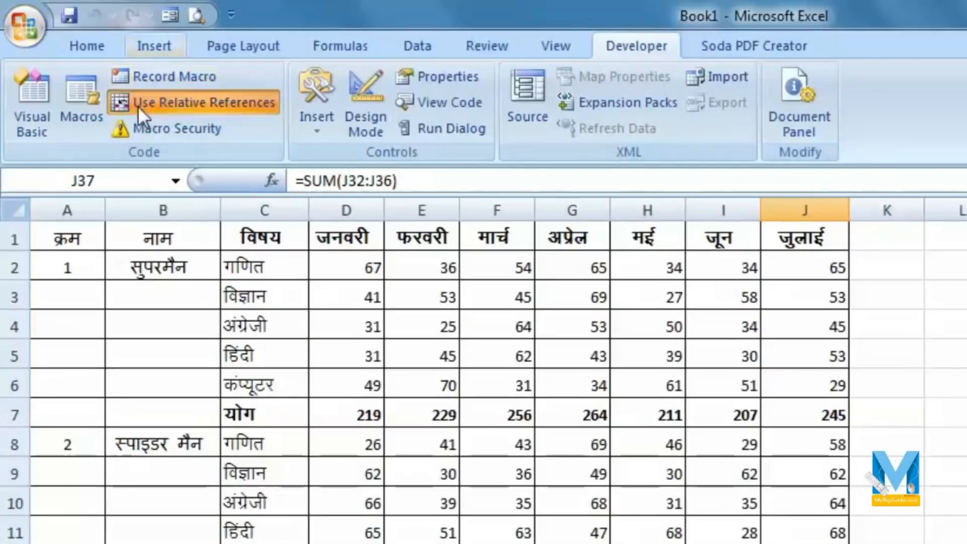
{"action": "left_click", "coordinate": [139, 107]}
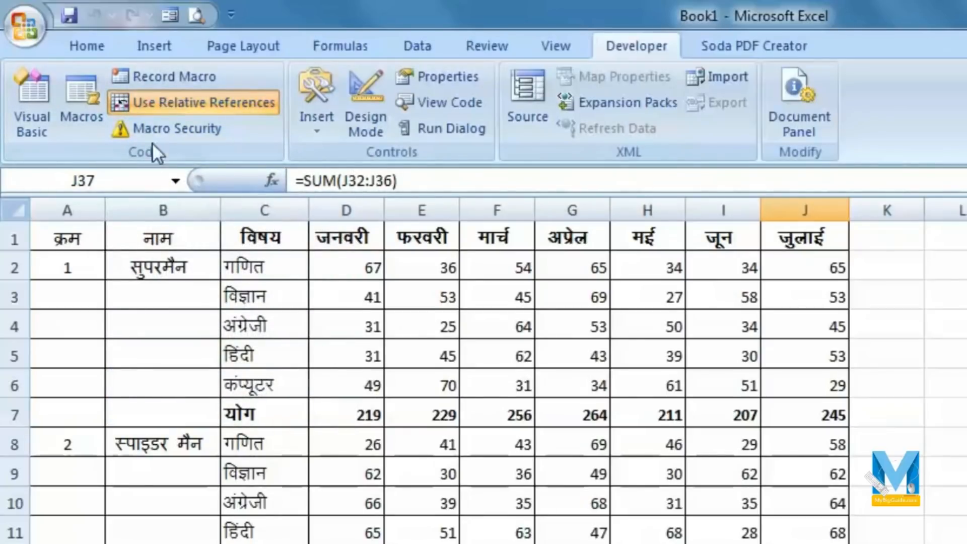
{"action": "left_click", "coordinate": [185, 106]}
{"action": "left_click", "coordinate": [71, 267]}
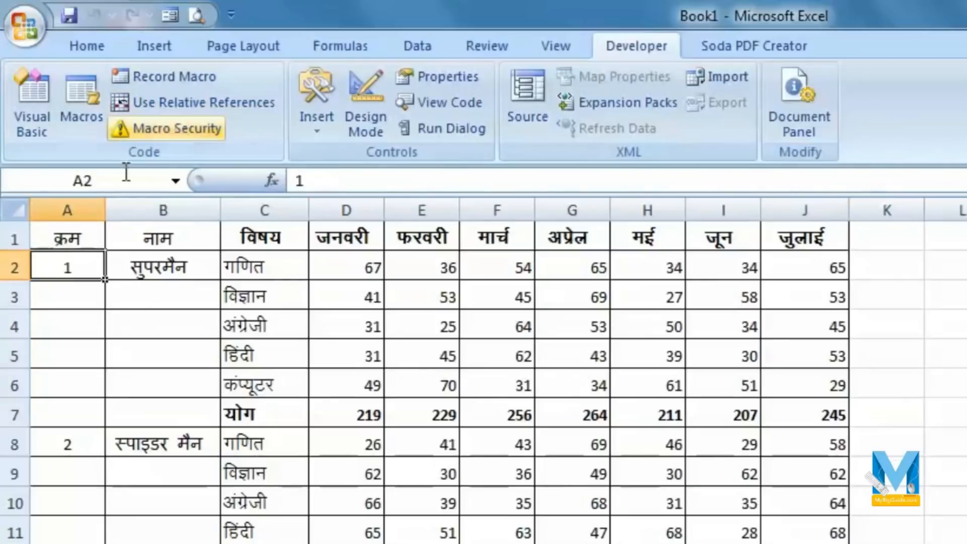
{"action": "left_click", "coordinate": [80, 236]}
{"action": "left_click", "coordinate": [212, 83]}
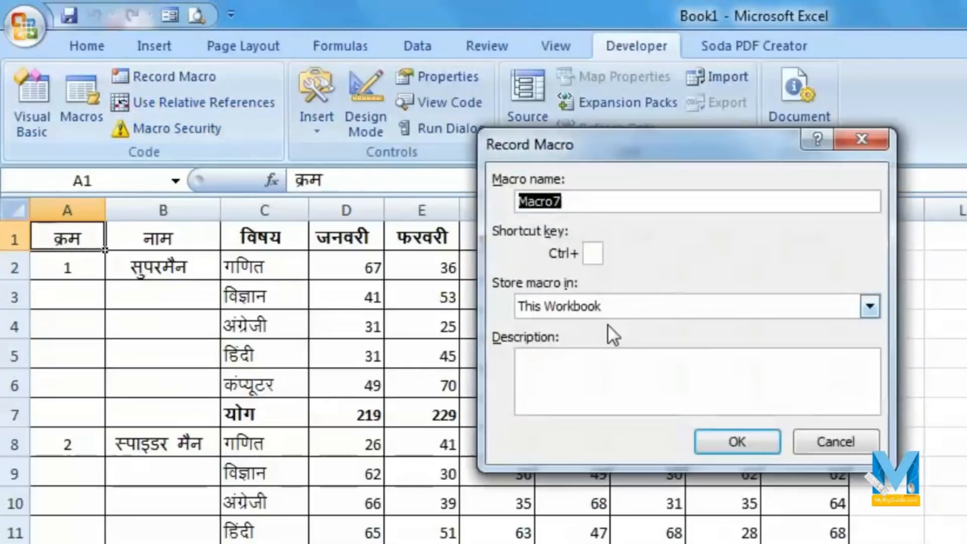
{"action": "left_click", "coordinate": [739, 441]}
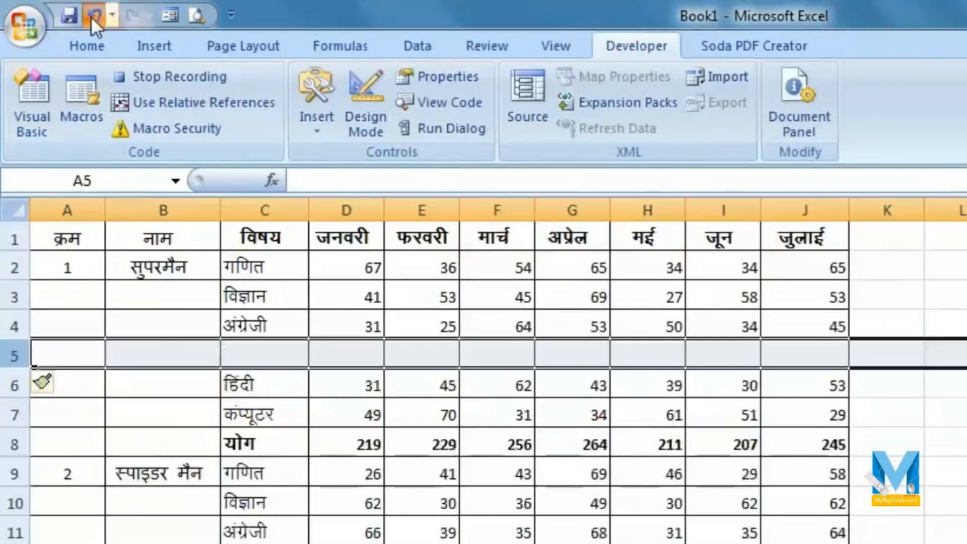
Undo the first row insertion, insert a blank row at row 5 again, and stop recording the macro
{"action": "left_click", "coordinate": [93, 19]}
{"action": "right_click", "coordinate": [10, 355]}
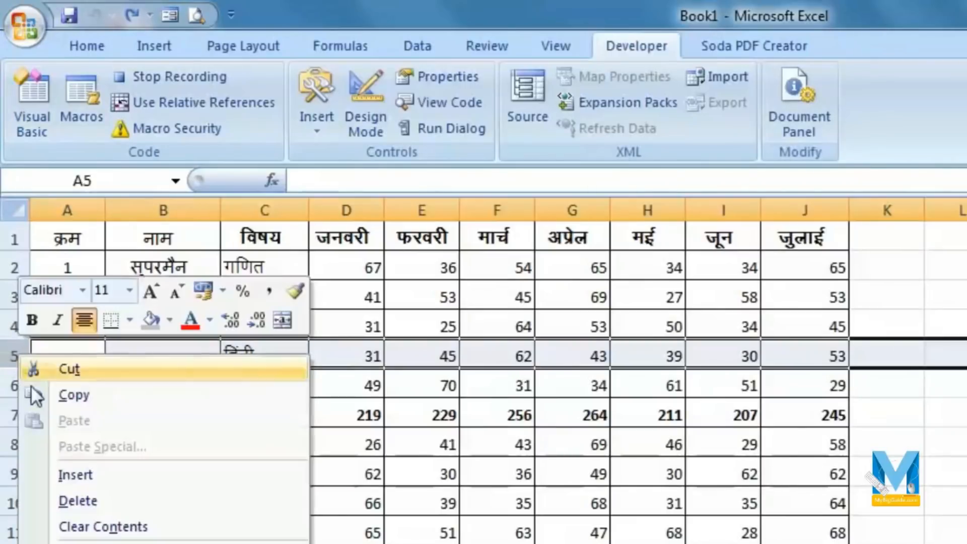
{"action": "left_click", "coordinate": [124, 475]}
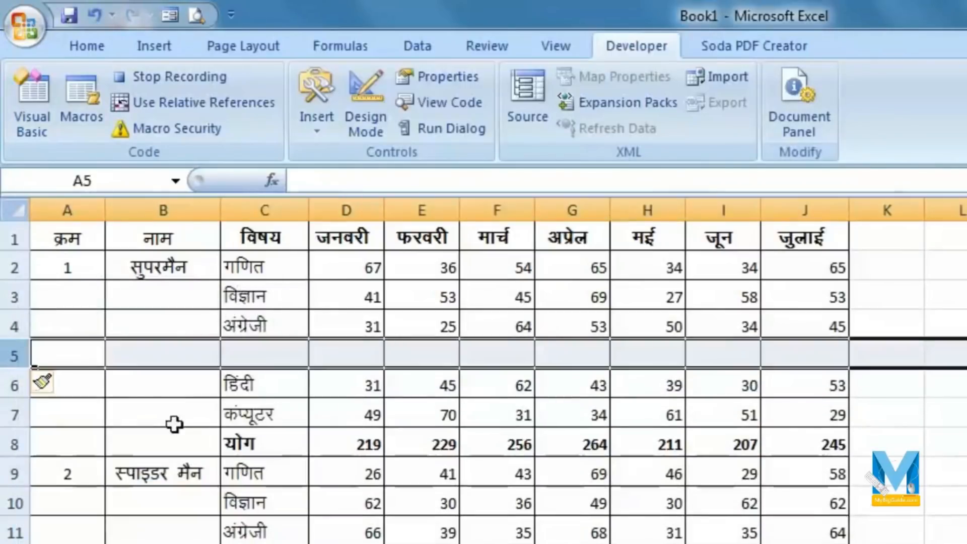
{"action": "left_click", "coordinate": [166, 78]}
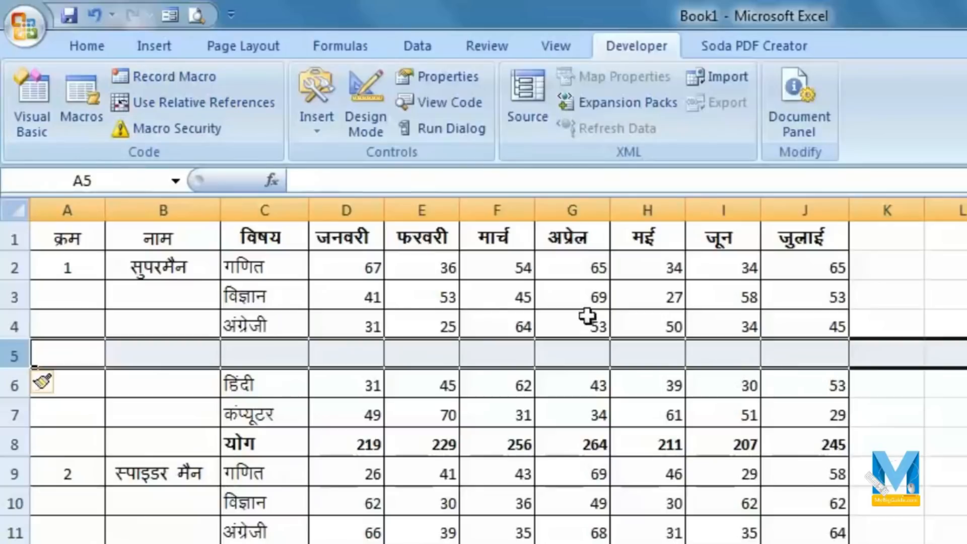
Run Macro7 with the second name's serial cell A9 selected to test the absolute-reference row insertion
{"action": "left_click", "coordinate": [187, 314]}
{"action": "left_click", "coordinate": [93, 473]}
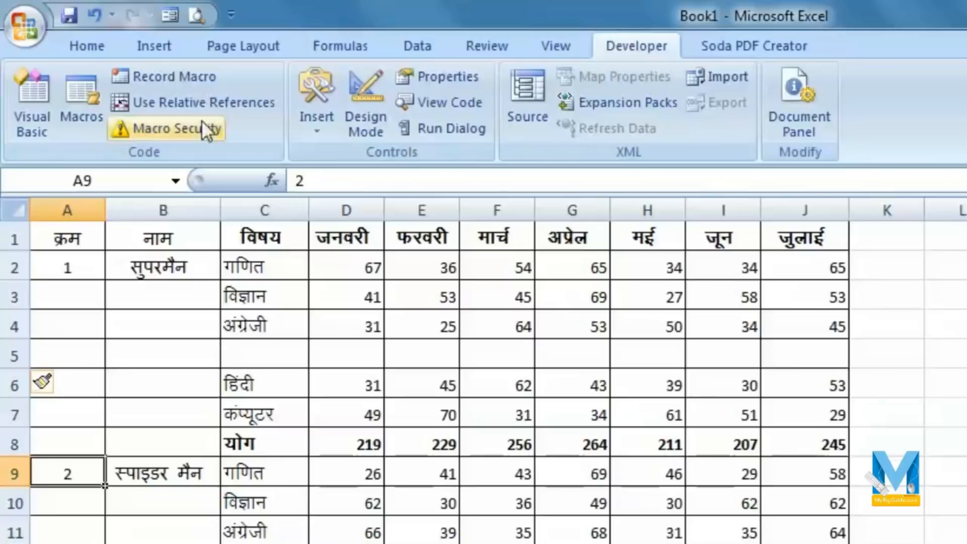
{"action": "left_click", "coordinate": [179, 73]}
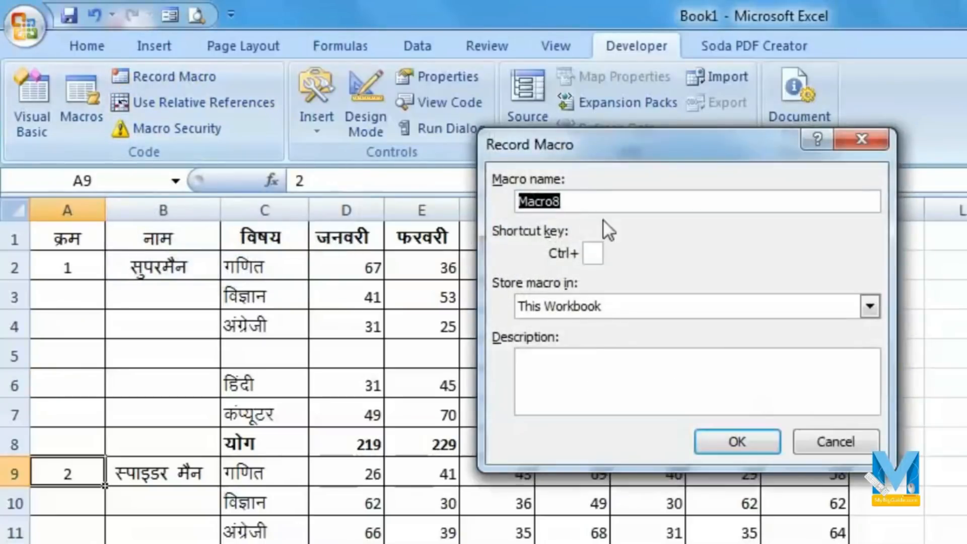
{"action": "left_click", "coordinate": [862, 140]}
{"action": "left_click", "coordinate": [92, 89]}
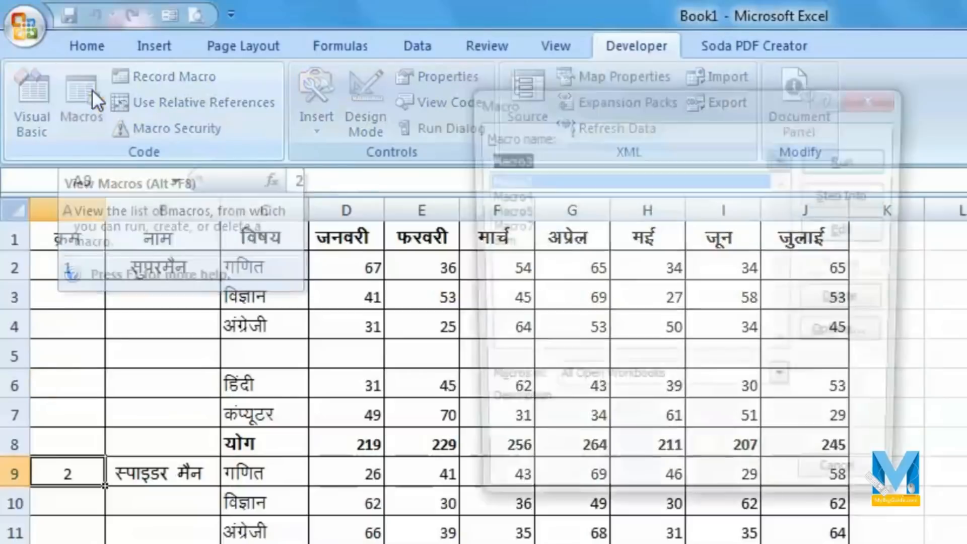
{"action": "left_click", "coordinate": [529, 227]}
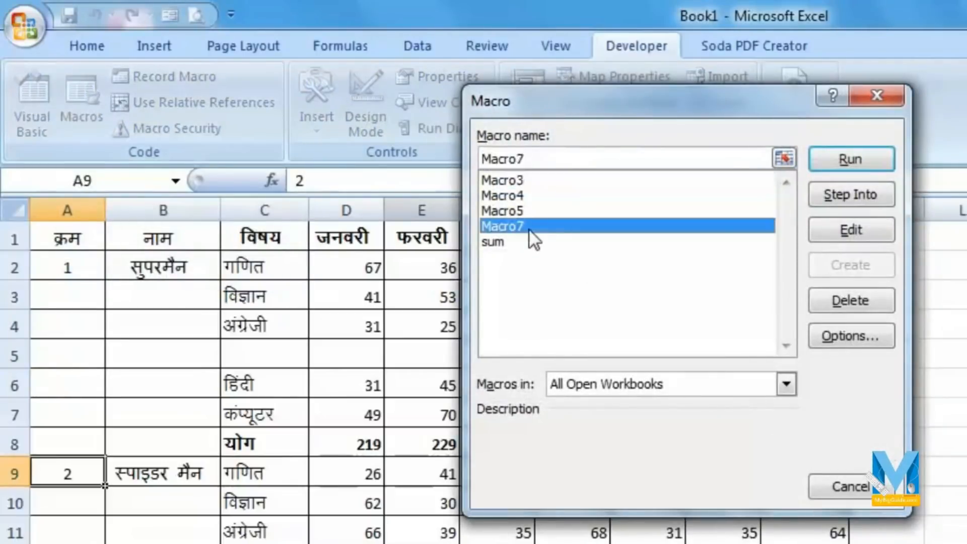
{"action": "left_click", "coordinate": [879, 158]}
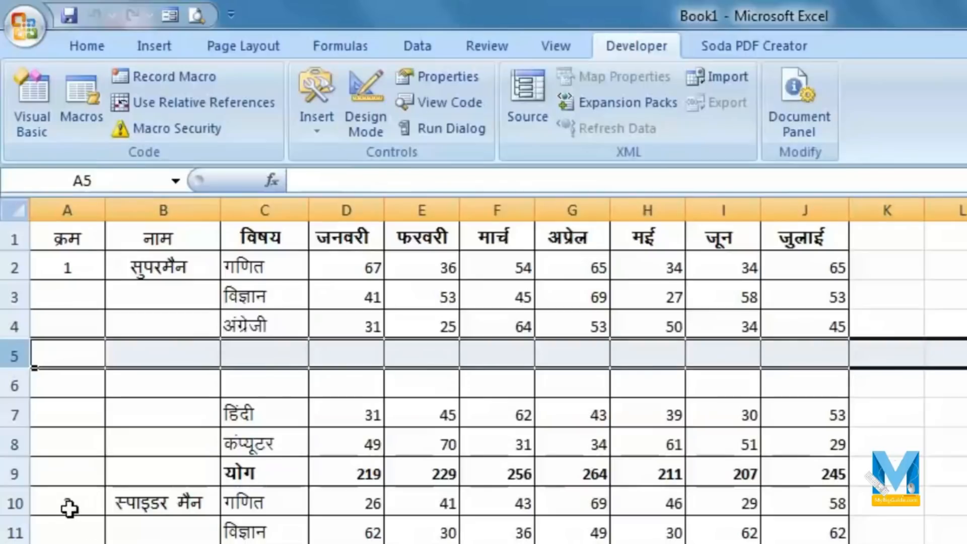
{"action": "left_click", "coordinate": [65, 508]}
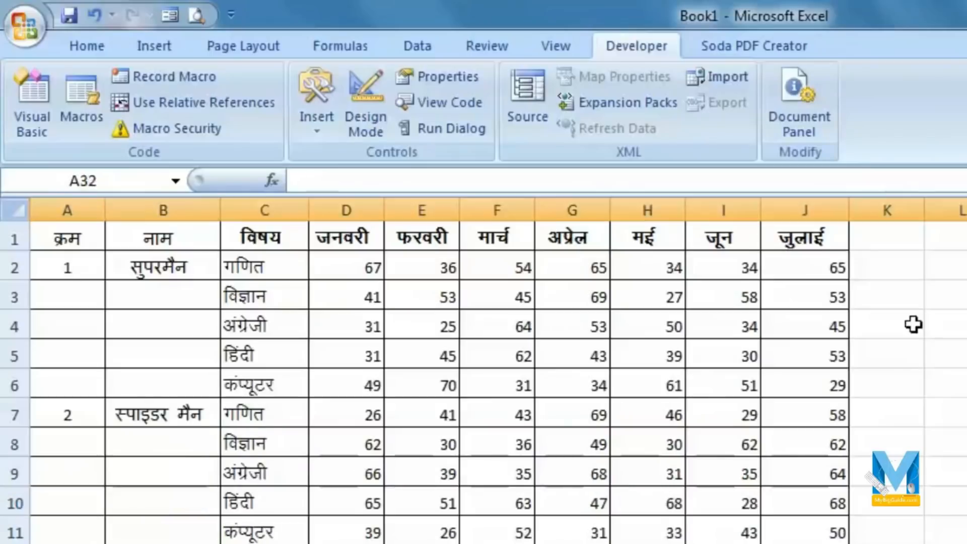
Draw a form-control button beside the table over columns K to M, rows 2 to 3, and assign it the sum macro
{"action": "left_click", "coordinate": [915, 324]}
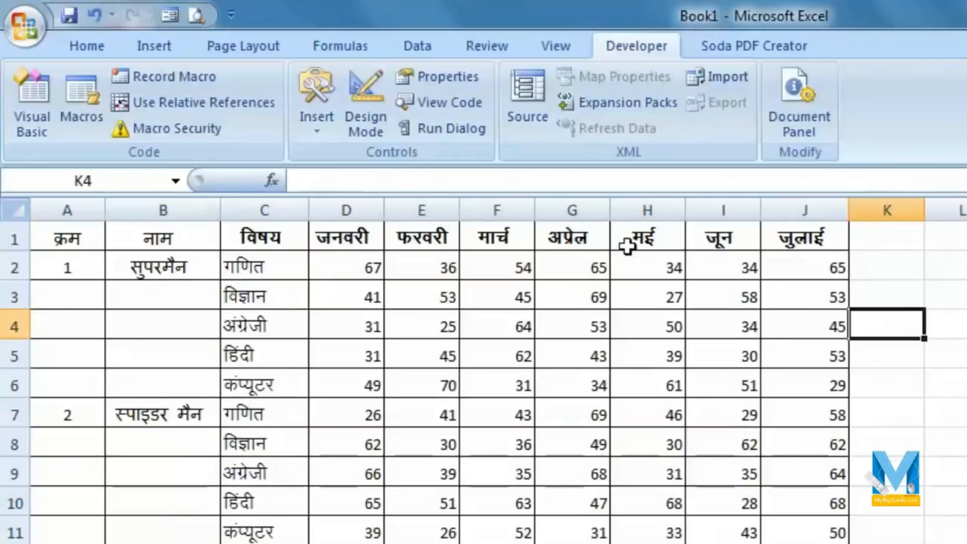
{"action": "left_click", "coordinate": [322, 125]}
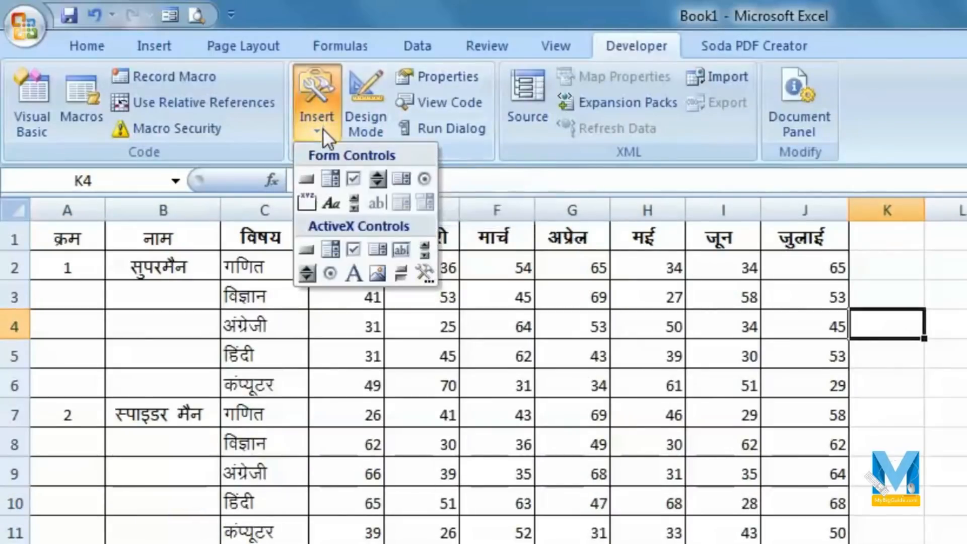
{"action": "left_click", "coordinate": [310, 179]}
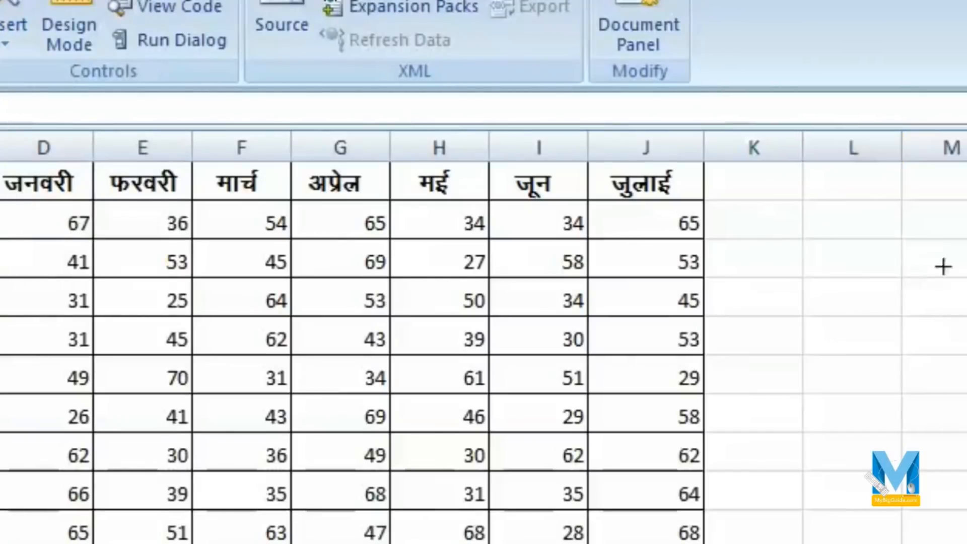
{"action": "left_click_drag", "start_coordinate": [943, 266], "coordinate": [960, 274]}
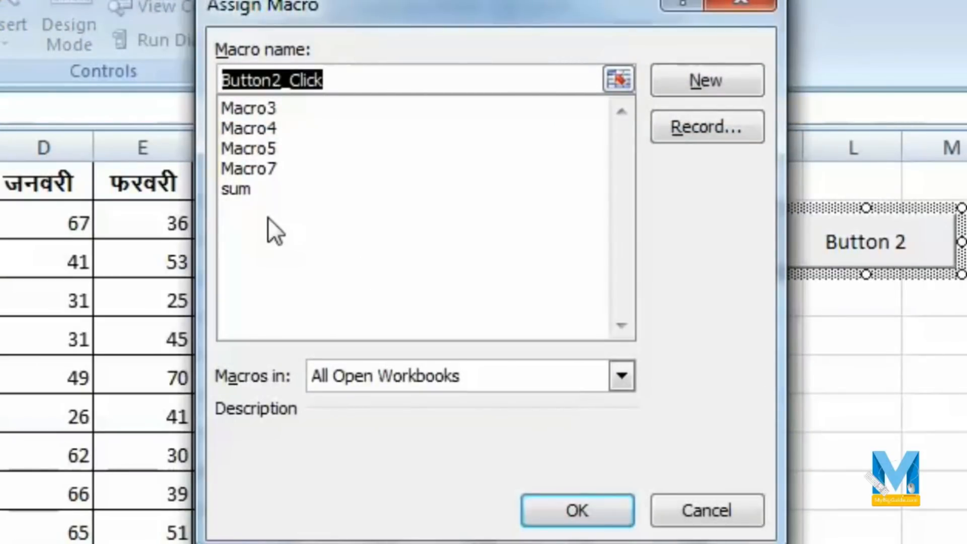
{"action": "left_click", "coordinate": [246, 188]}
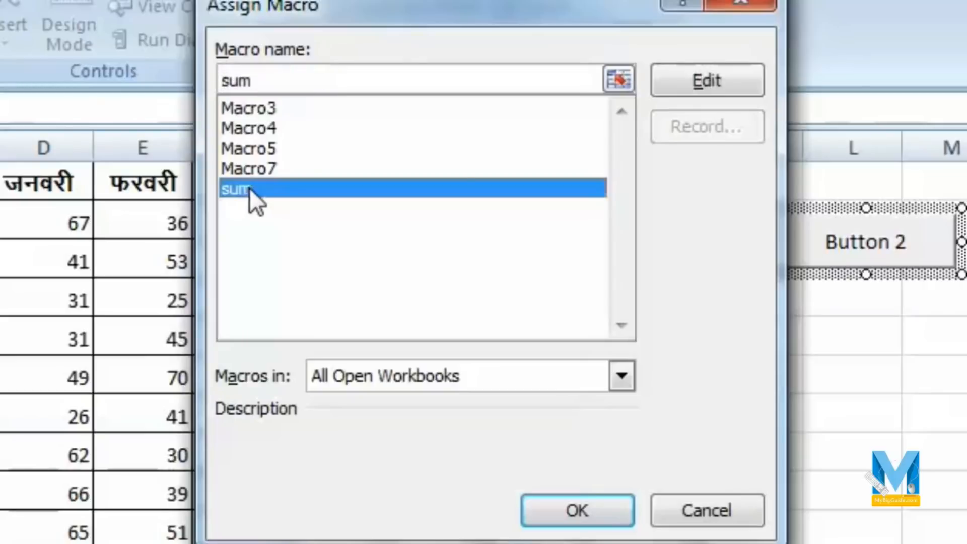
{"action": "left_click", "coordinate": [580, 512]}
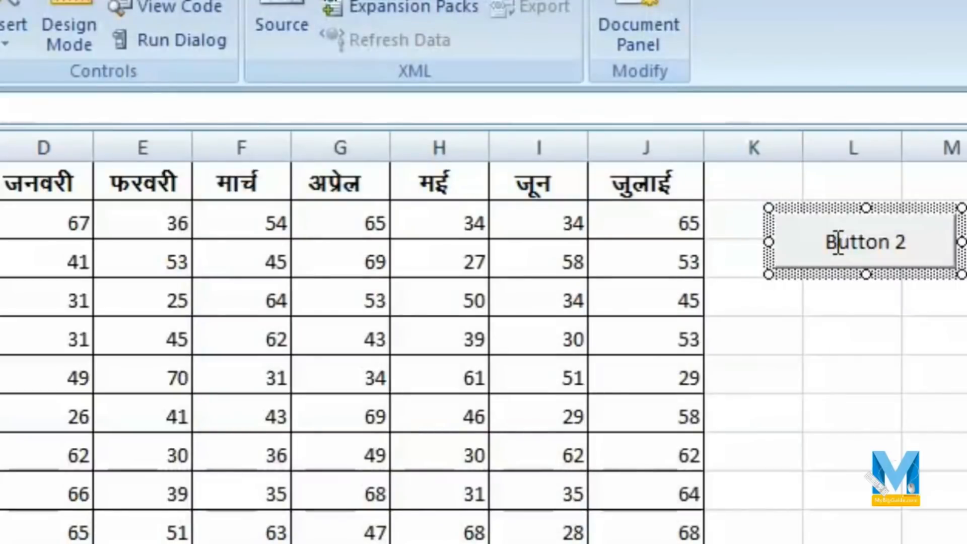
{"action": "left_click", "coordinate": [887, 360]}
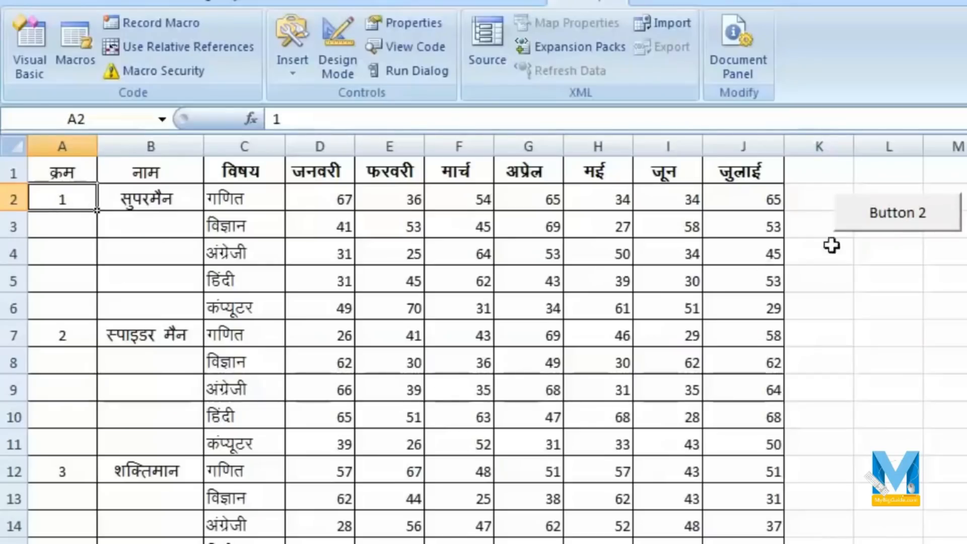
Use the sheet's macro button to add total rows for the first and second names from A2 and A8
{"action": "left_click", "coordinate": [901, 226]}
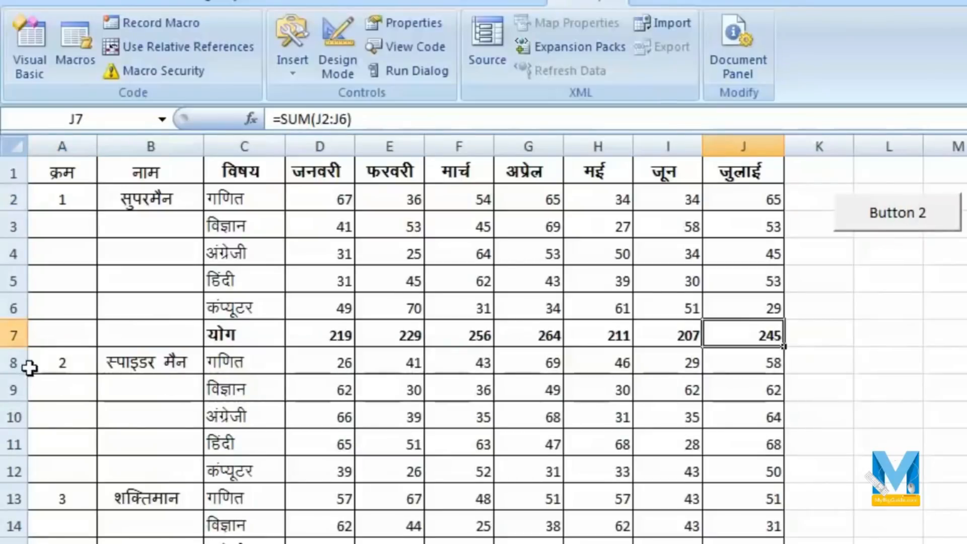
{"action": "left_click", "coordinate": [48, 362]}
{"action": "left_click", "coordinate": [914, 221]}
Select the third name's serial cell A14 and run the sum macro with the sheet's macro button
{"action": "scroll", "coordinate": [141, 518], "scroll_direction": "down", "scroll_amount": 2}
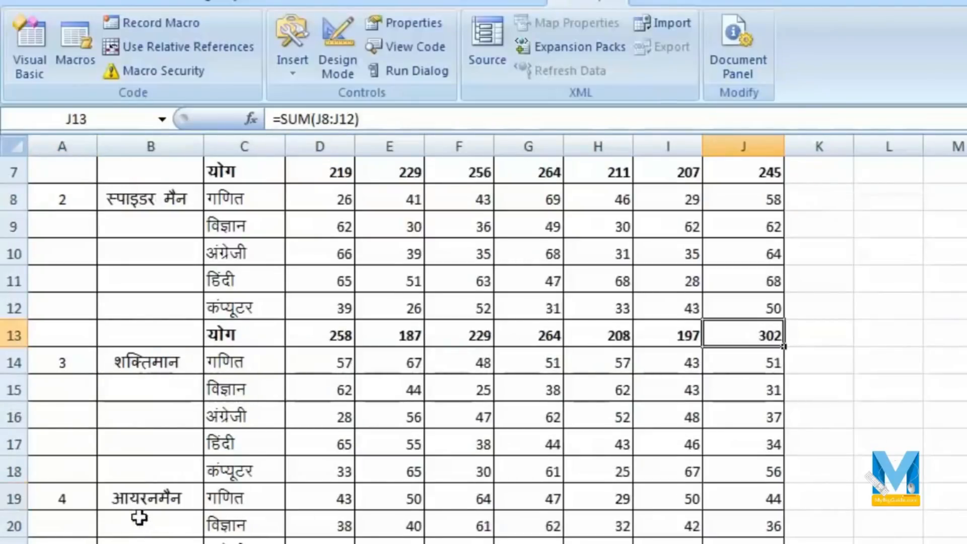
{"action": "left_click", "coordinate": [59, 362]}
{"action": "scroll", "coordinate": [799, 362], "scroll_direction": "up", "scroll_amount": 2}
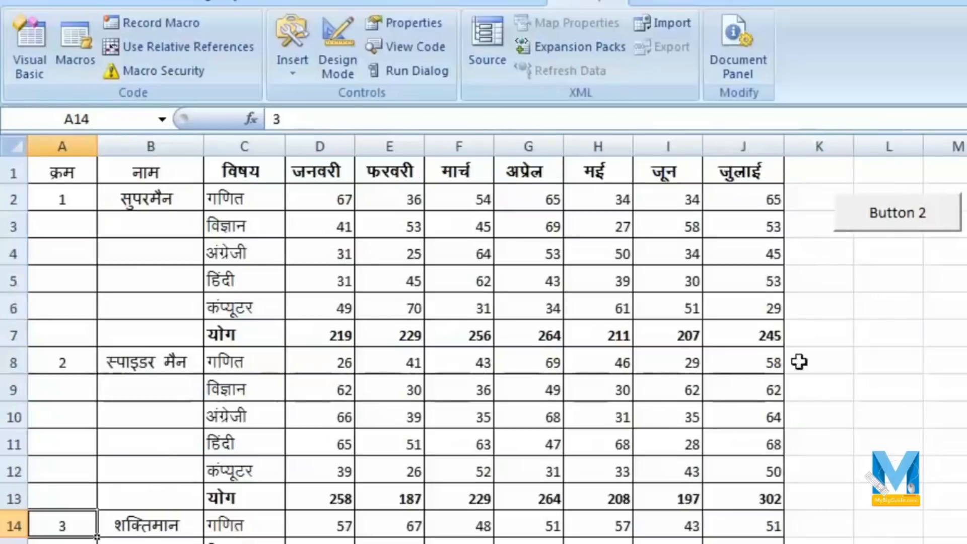
{"action": "left_click", "coordinate": [896, 225]}
{"action": "scroll", "coordinate": [718, 438], "scroll_direction": "up", "scroll_amount": 3}
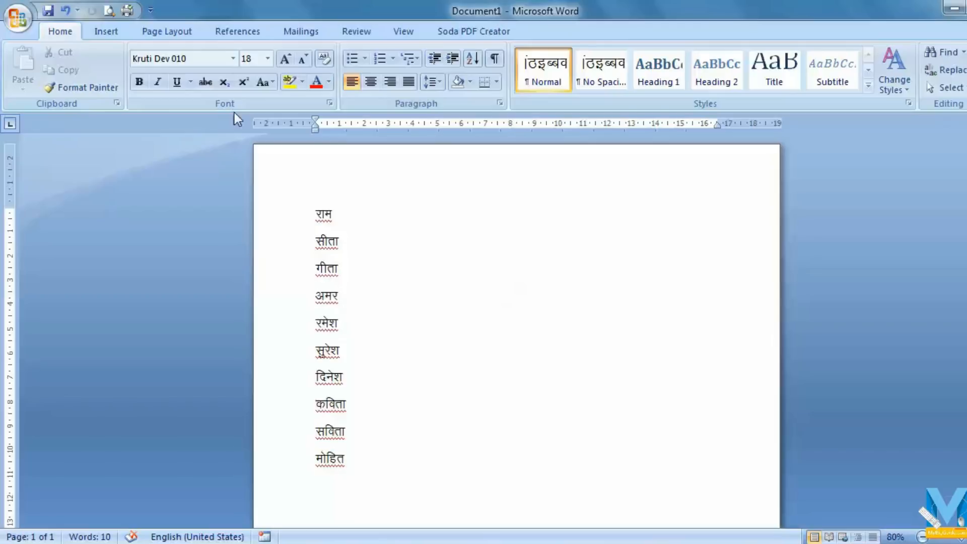
Switch to Word and show the Developer tab in the Ribbon through Word Options, accept the change and open that tab
{"action": "left_click", "coordinate": [25, 23]}
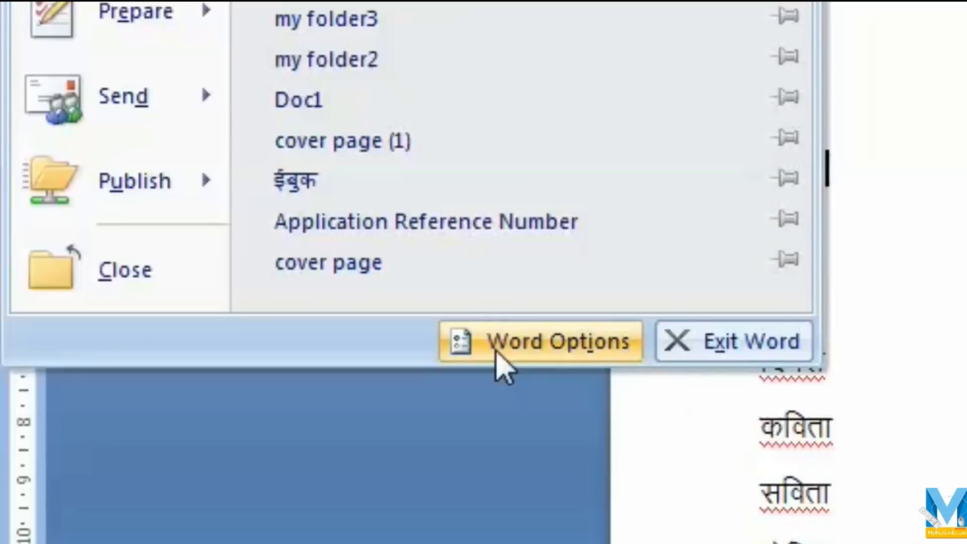
{"action": "left_click", "coordinate": [502, 366]}
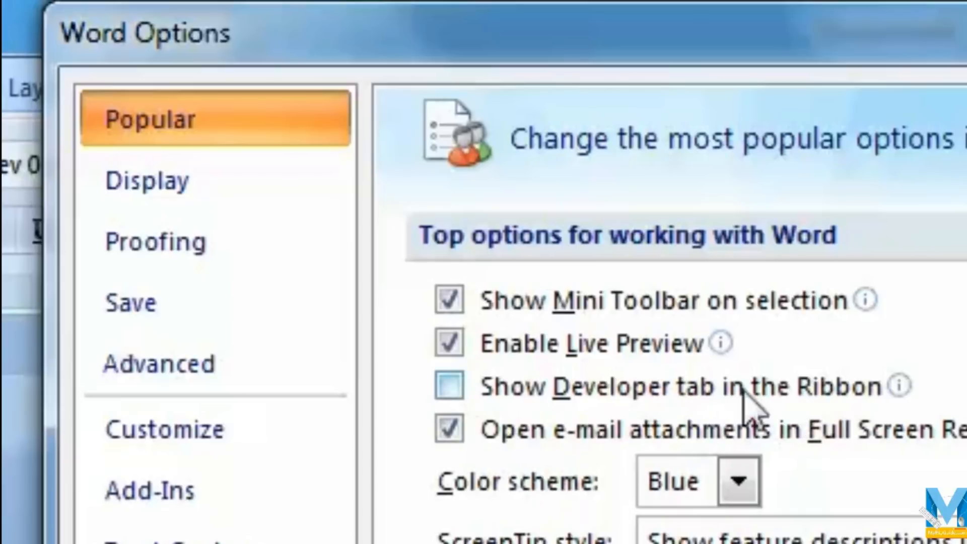
{"action": "left_click", "coordinate": [448, 386]}
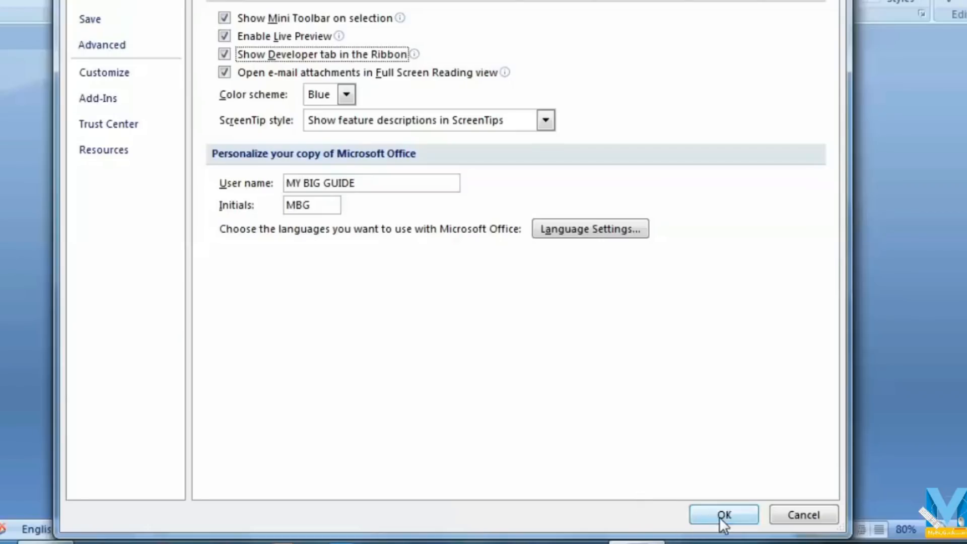
{"action": "left_click", "coordinate": [721, 518]}
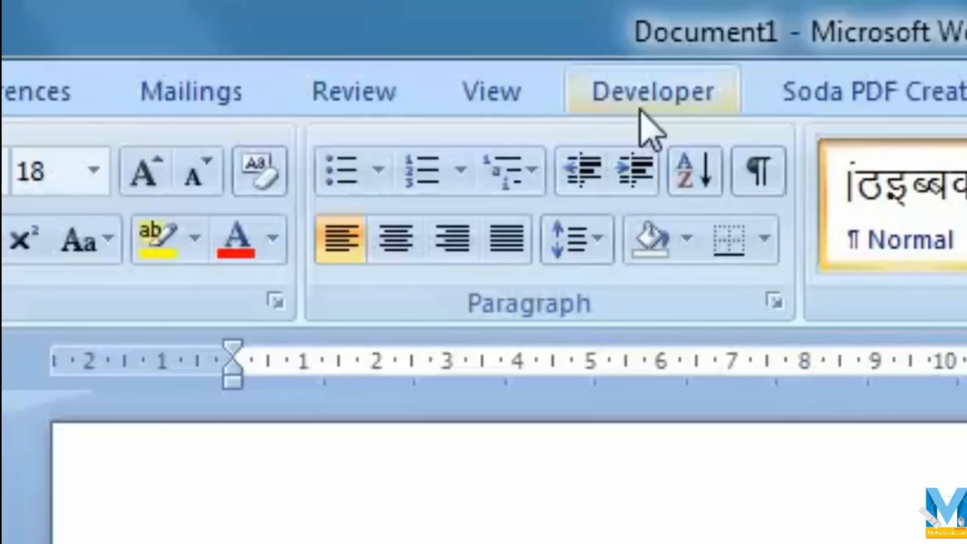
{"action": "left_click", "coordinate": [640, 107]}
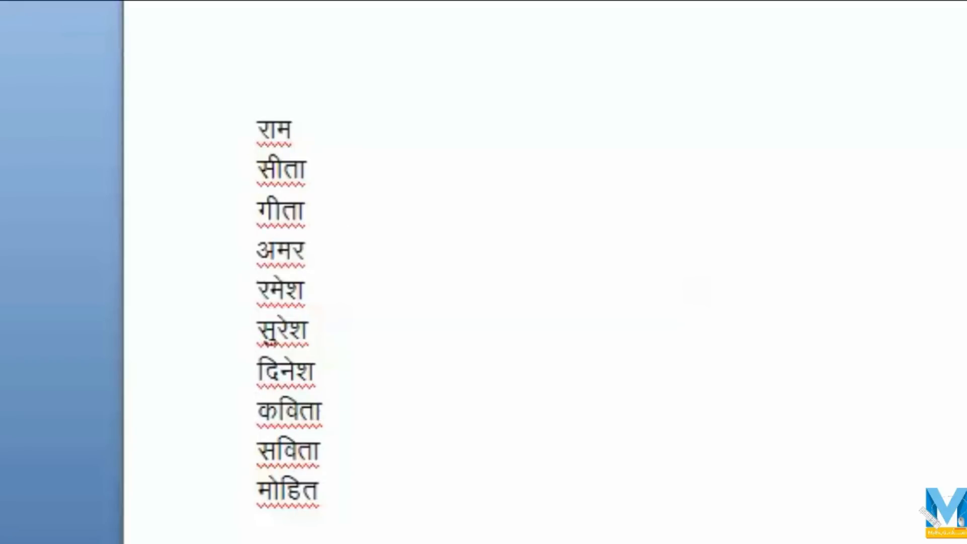
Try adding a dash after the first name in the list and a new line beneath it
{"action": "type", "text": "-"}
{"action": "key", "text": "Return"}
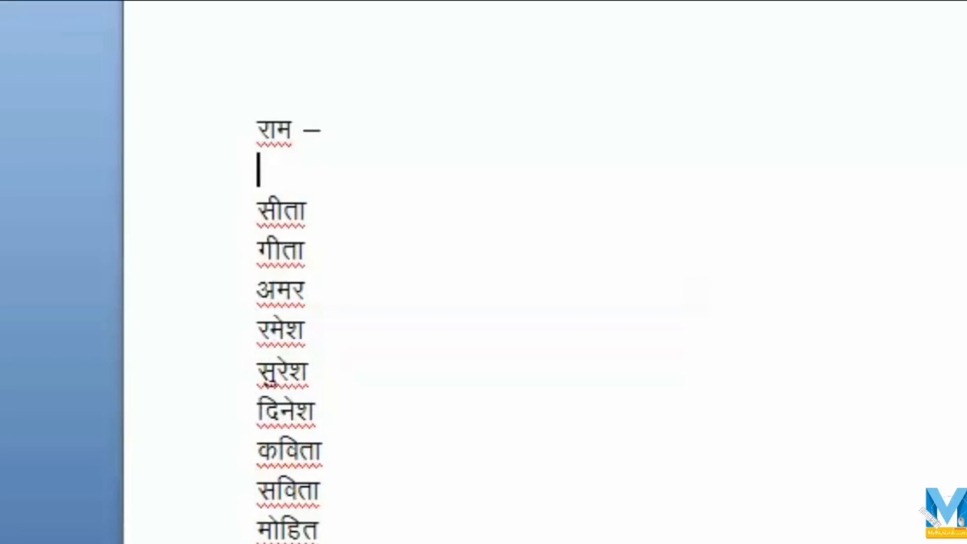
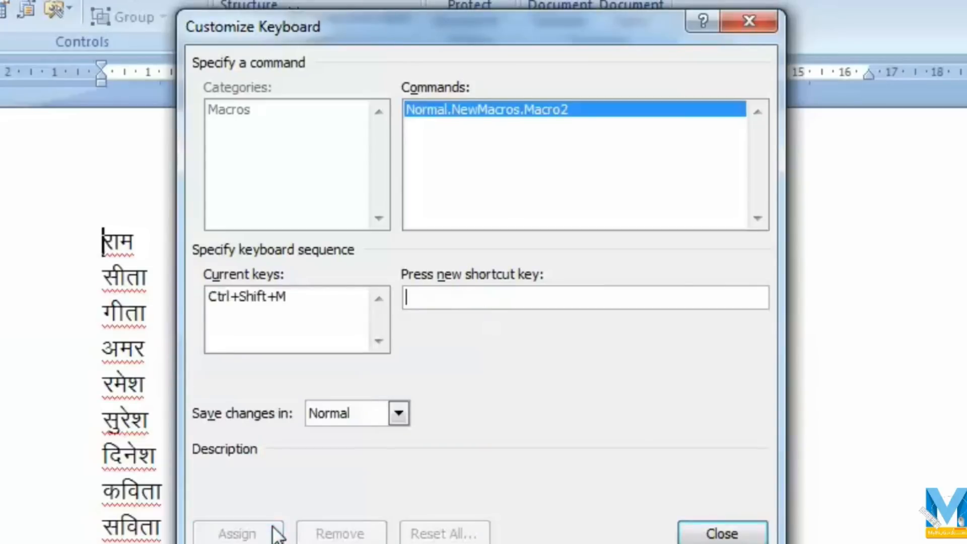
Start recording Macro2 and add a spaced dash after the first name, with a row of 13 dashes on a new line beneath
{"action": "left_click", "coordinate": [721, 534]}
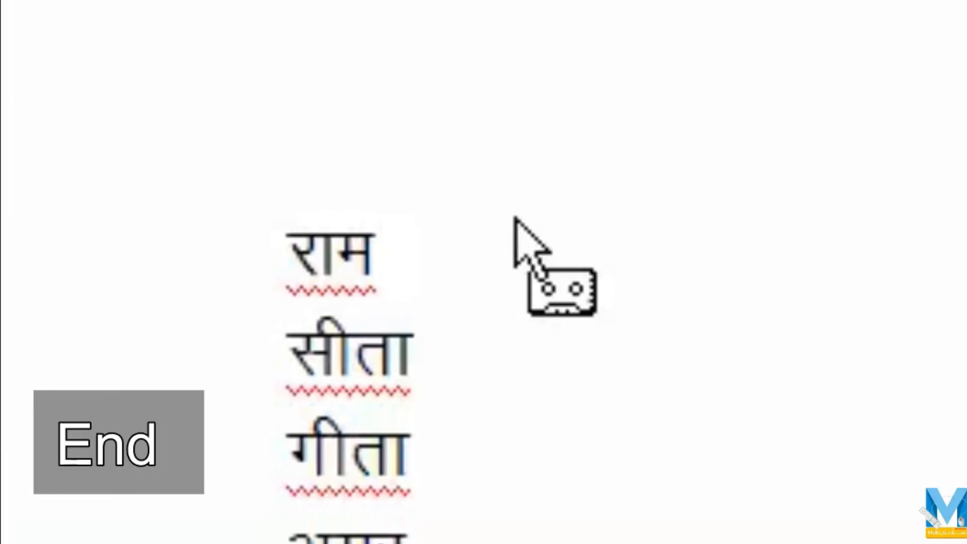
{"action": "key", "text": "End"}
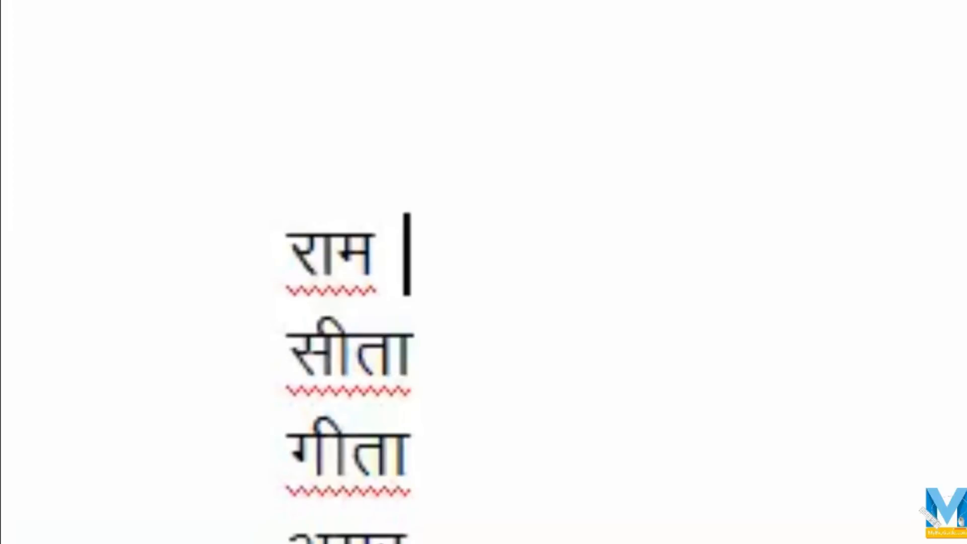
{"action": "type", "text": "-"}
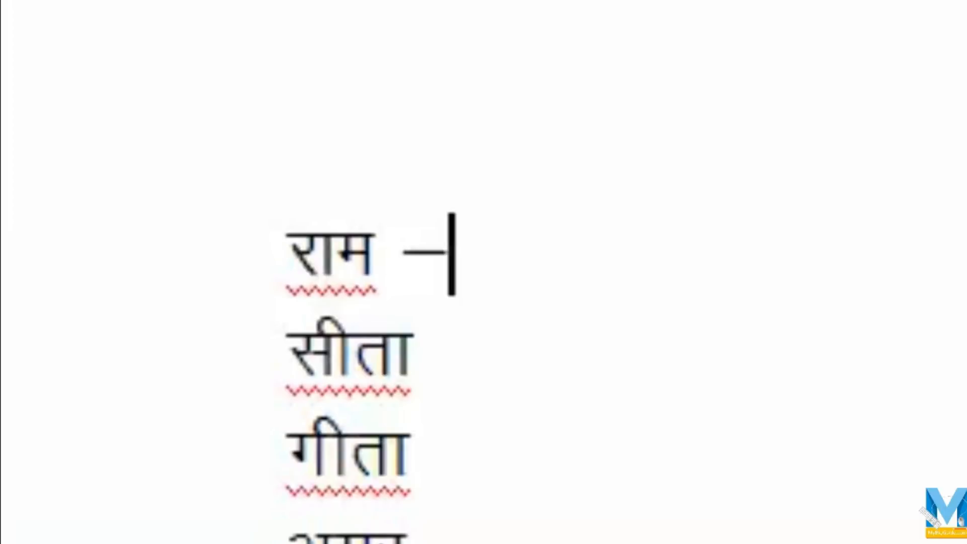
{"action": "key", "text": "Return"}
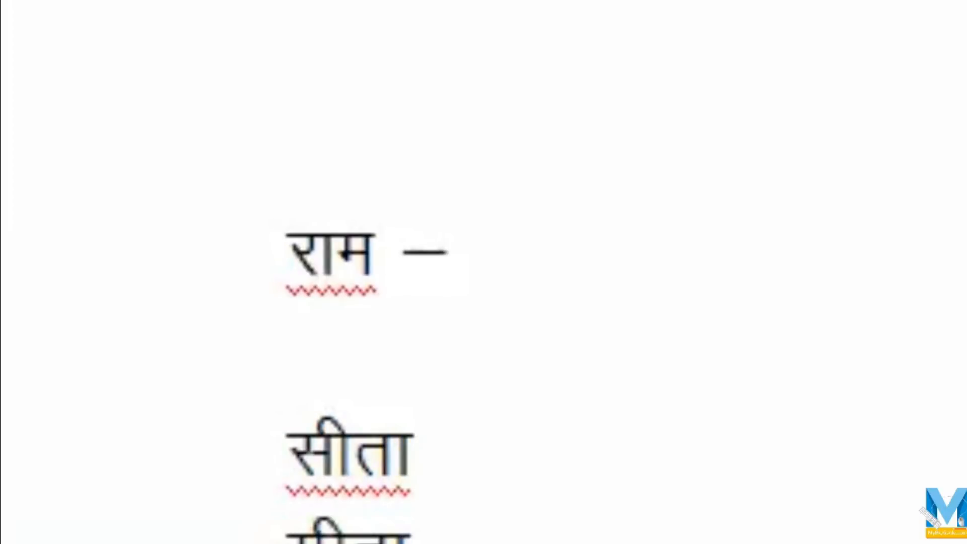
{"action": "type", "text": "-------------"}
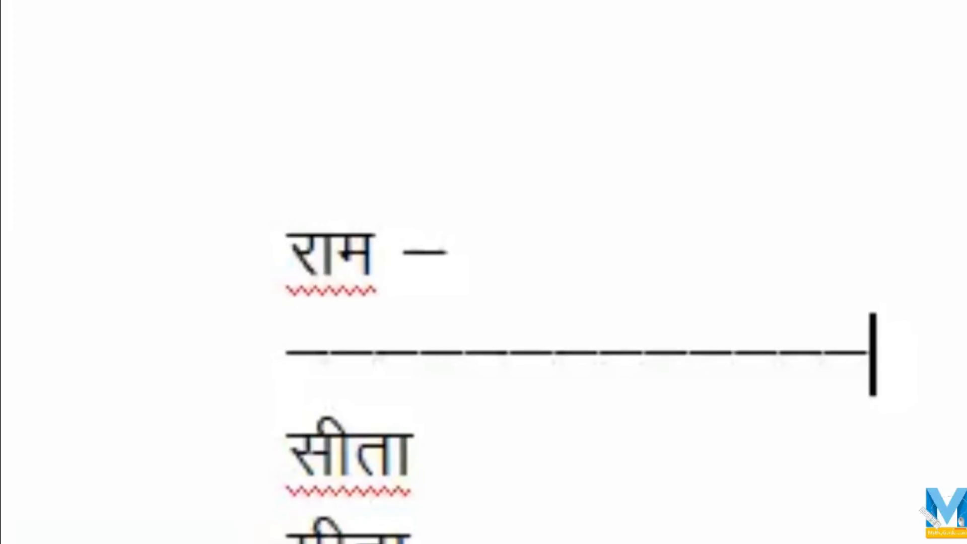
Place the cursor at the start of the second name and stop recording the macro
{"action": "left_click", "coordinate": [414, 455]}
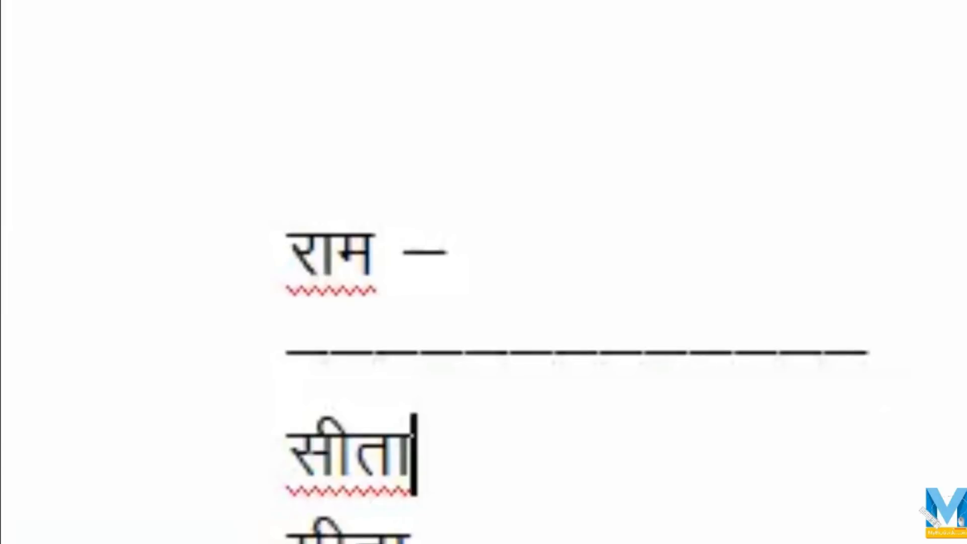
{"action": "key", "text": "Home"}
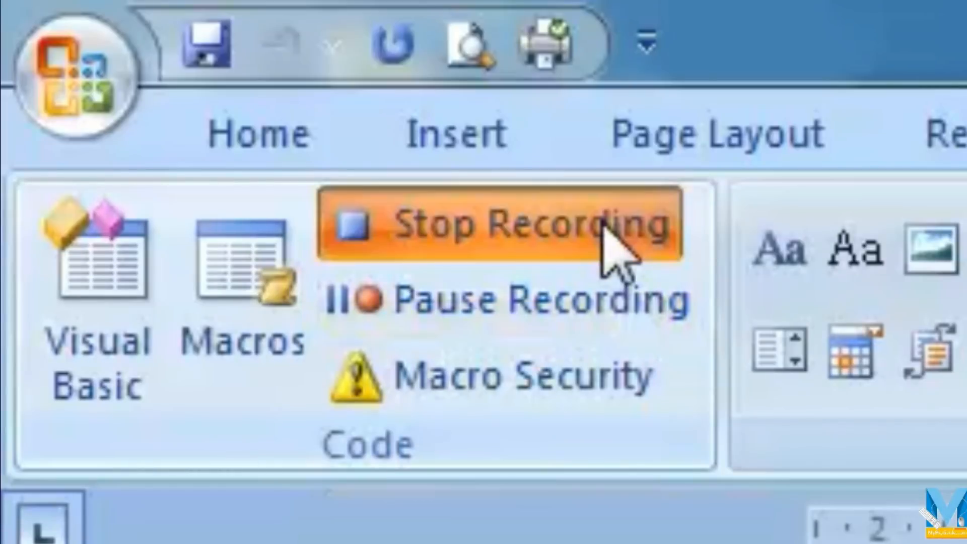
{"action": "left_click", "coordinate": [607, 225]}
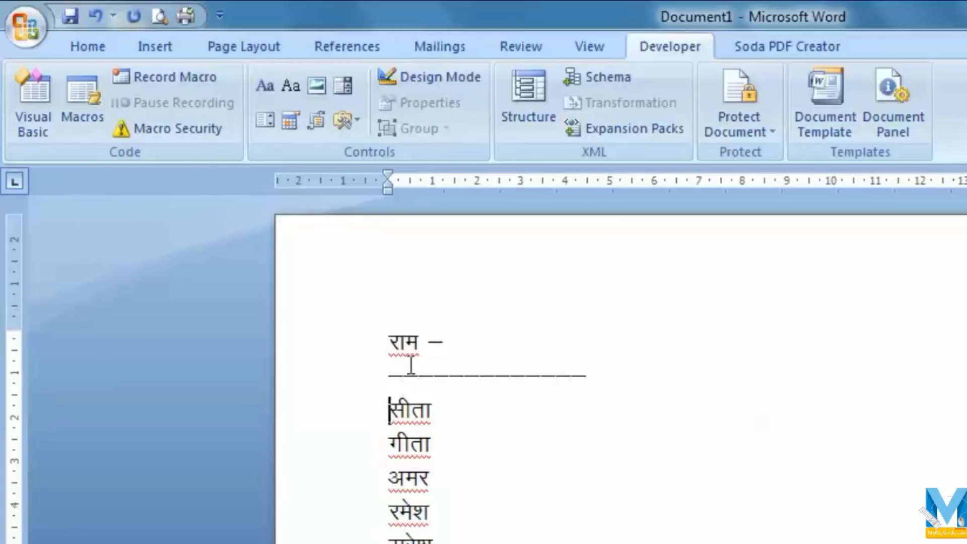
Run the dash macro with its Ctrl+Shift+M shortcut for each remaining name, starting with the cursor before the second name
{"action": "left_click", "coordinate": [389, 343]}
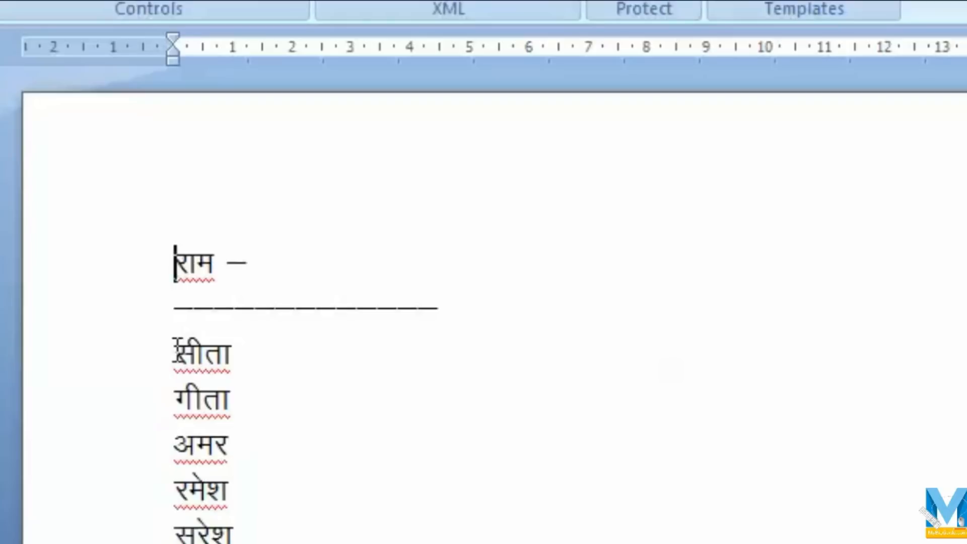
{"action": "left_click", "coordinate": [176, 348]}
{"action": "key", "text": "ctrl+m"}
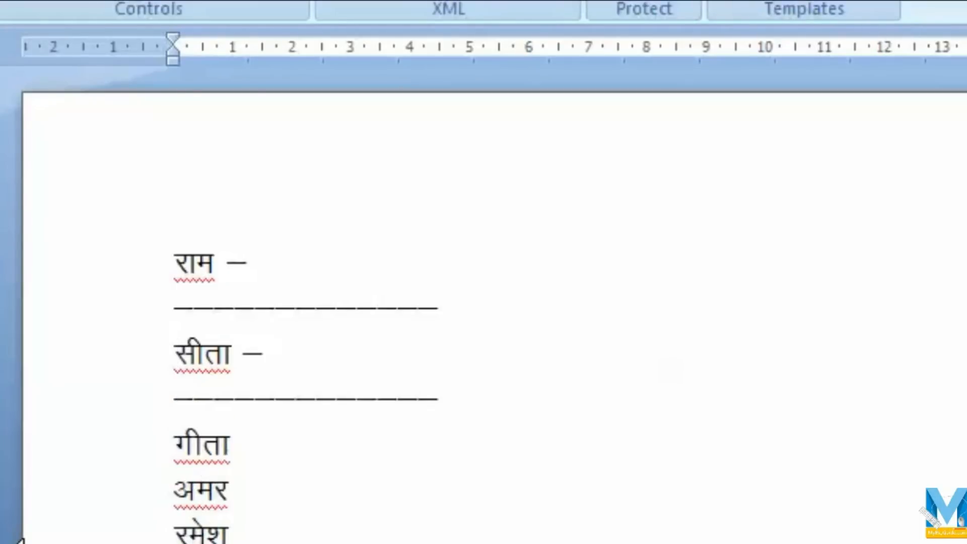
{"action": "key", "text": "ctrl+m"}
{"action": "key", "text": "ctrl+m"}
{"action": "key", "text": "ctrl+m"}
{"action": "key", "text": "ctrl+m"}
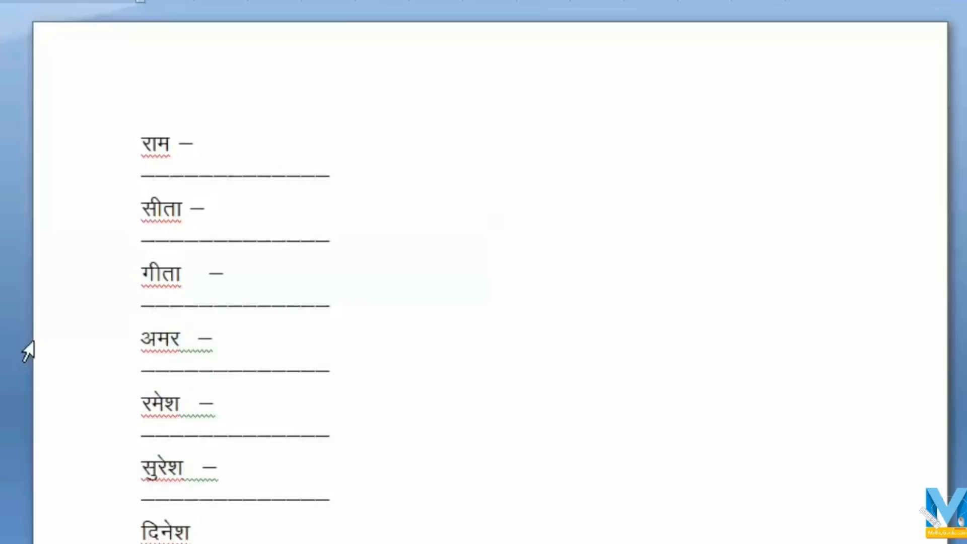
{"action": "key", "text": "ctrl+m"}
{"action": "scroll", "coordinate": [28, 343], "scroll_direction": "down", "scroll_amount": 3}
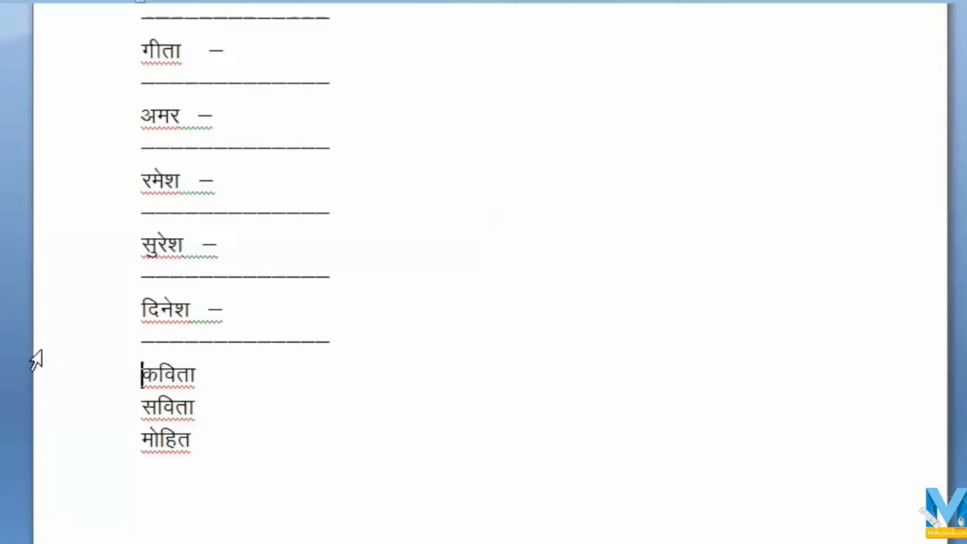
{"action": "key", "text": "ctrl+m"}
{"action": "key", "text": "ctrl+m"}
{"action": "key", "text": "ctrl+m"}
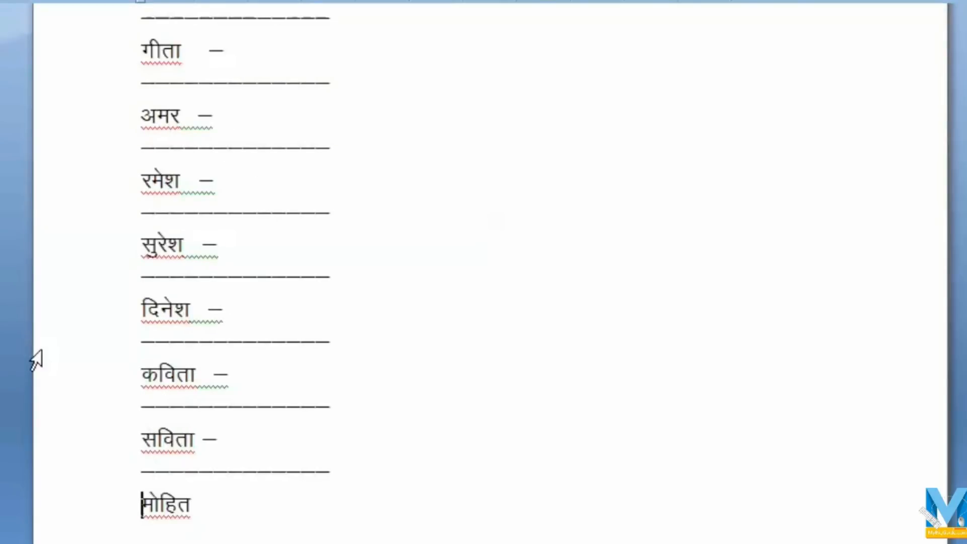
{"action": "scroll", "coordinate": [50, 373], "scroll_direction": "down", "scroll_amount": 3}
{"action": "scroll", "coordinate": [65, 385], "scroll_direction": "up", "scroll_amount": 7}
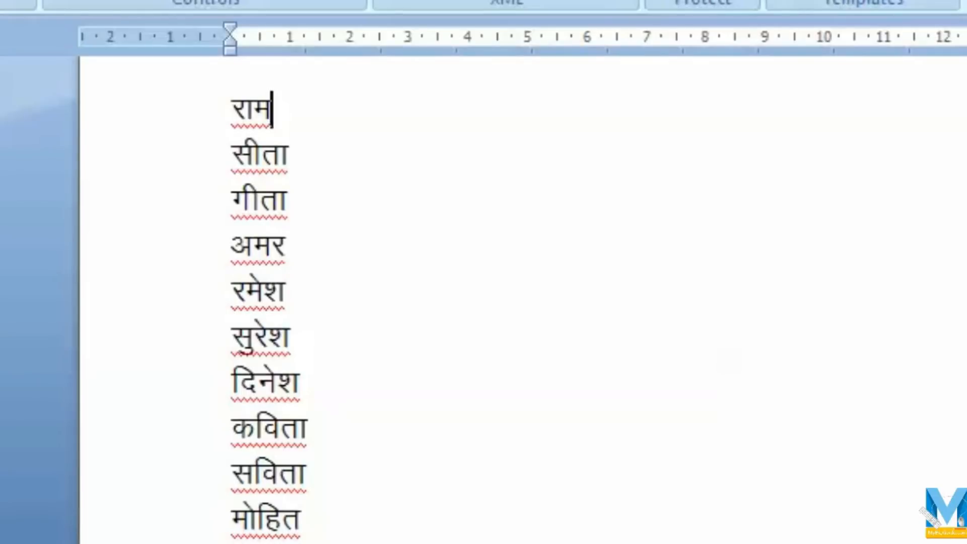
With the cursor before the first name, start recording Macro3 with the keyboard shortcut Ctrl+Shift+N assigned
{"action": "key", "text": "Home"}
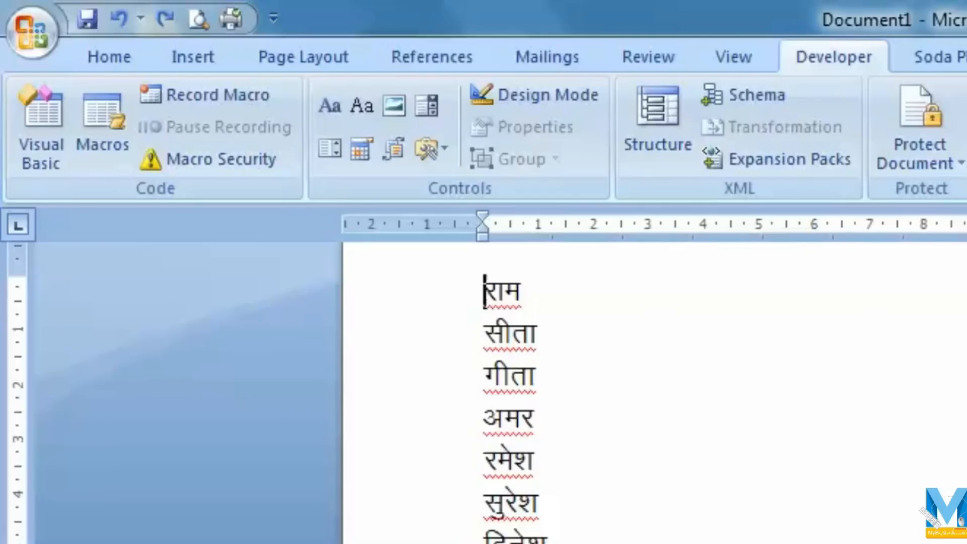
{"action": "left_click", "coordinate": [239, 102]}
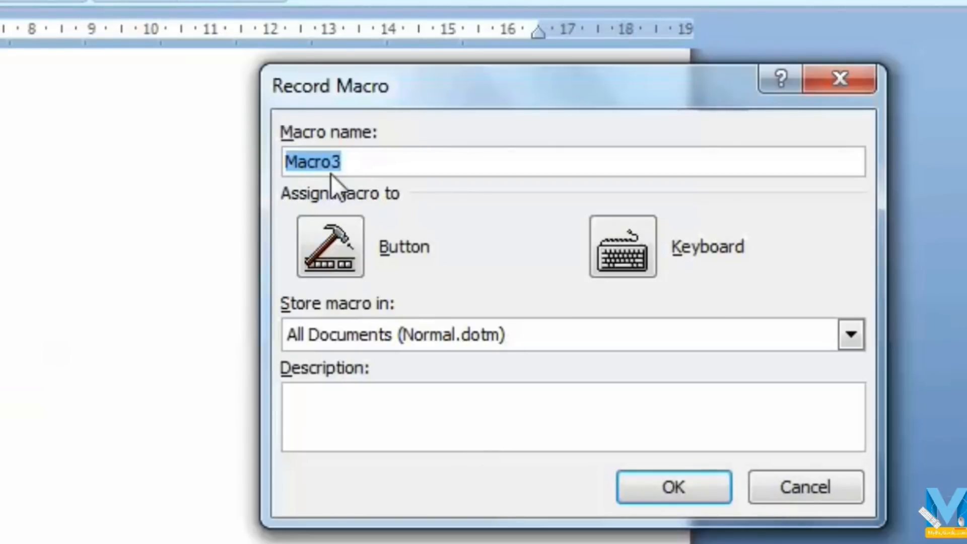
{"action": "left_click", "coordinate": [602, 241]}
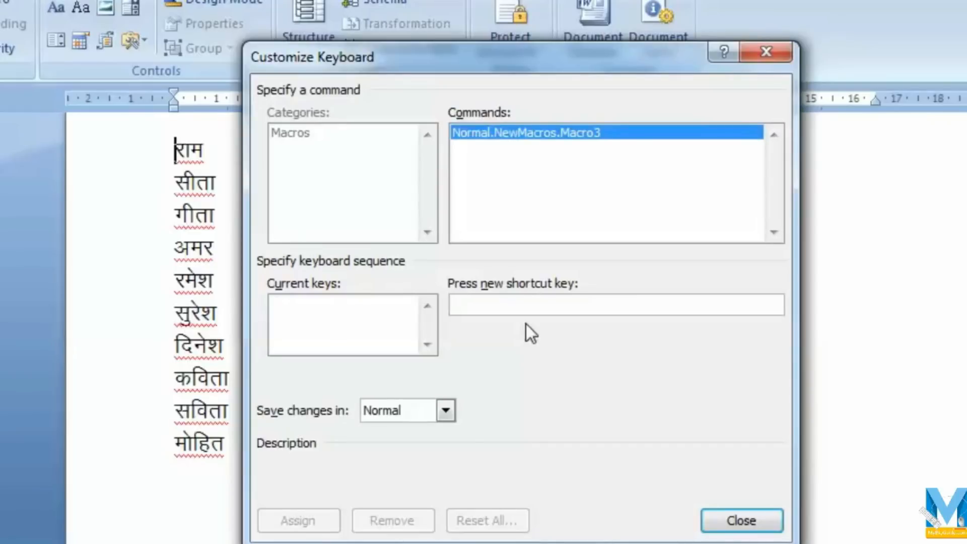
{"action": "key", "text": "ctrl+shift+n"}
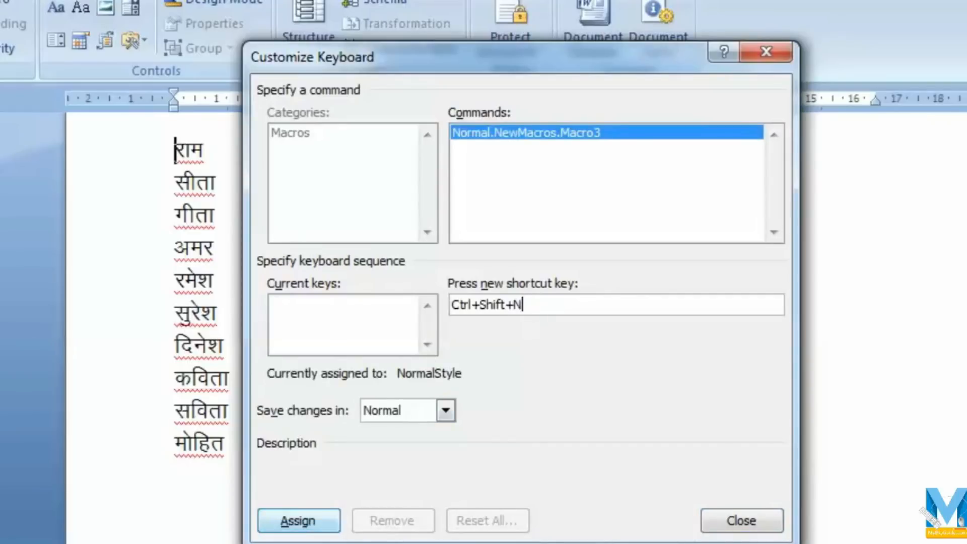
{"action": "left_click", "coordinate": [300, 520]}
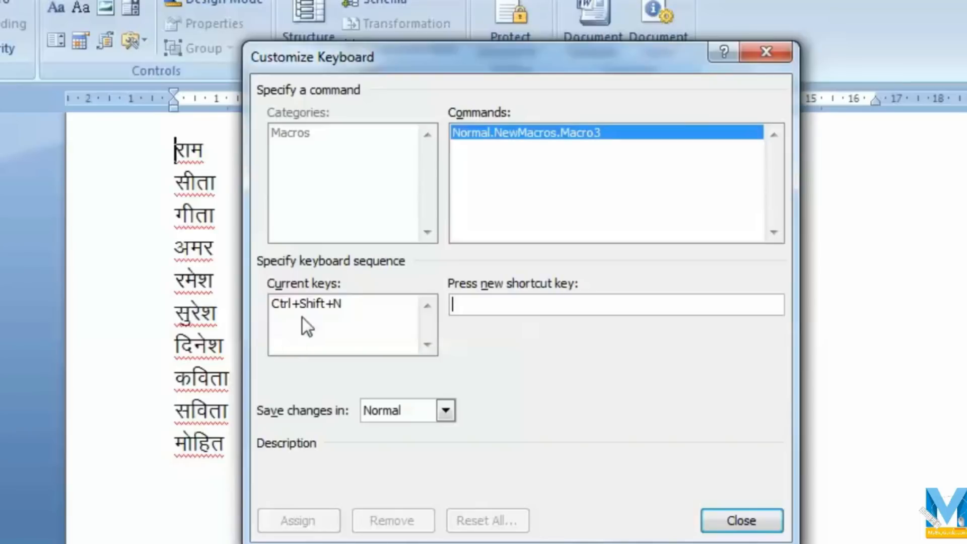
{"action": "left_click", "coordinate": [741, 520]}
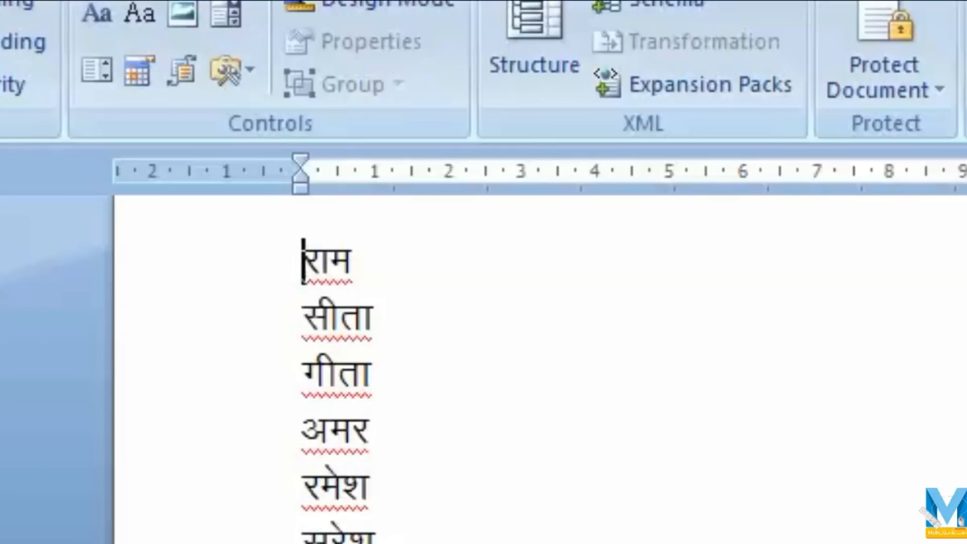
Enclose the first name in parentheses, place the cursor at the start of the second name and stop recording
{"action": "type", "text": "(राम"}
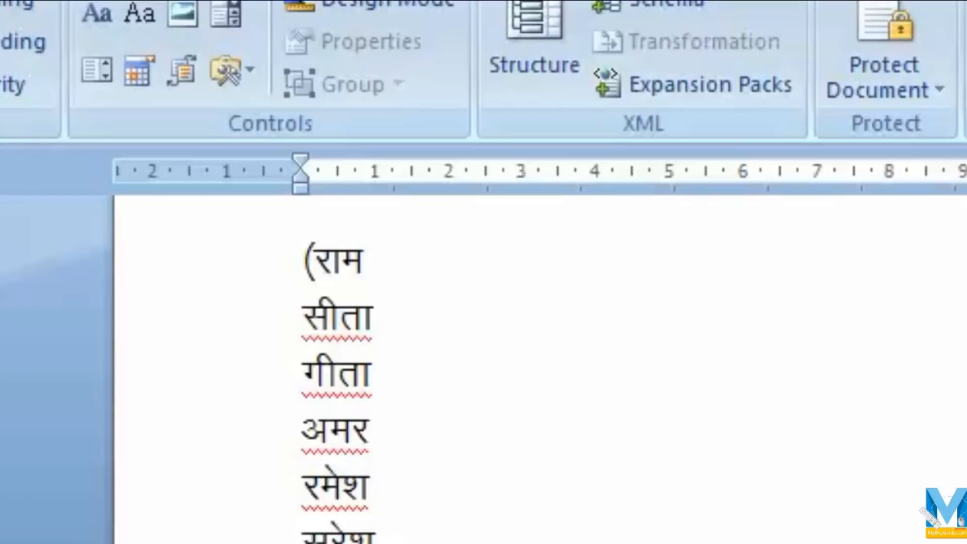
{"action": "type", "text": ")"}
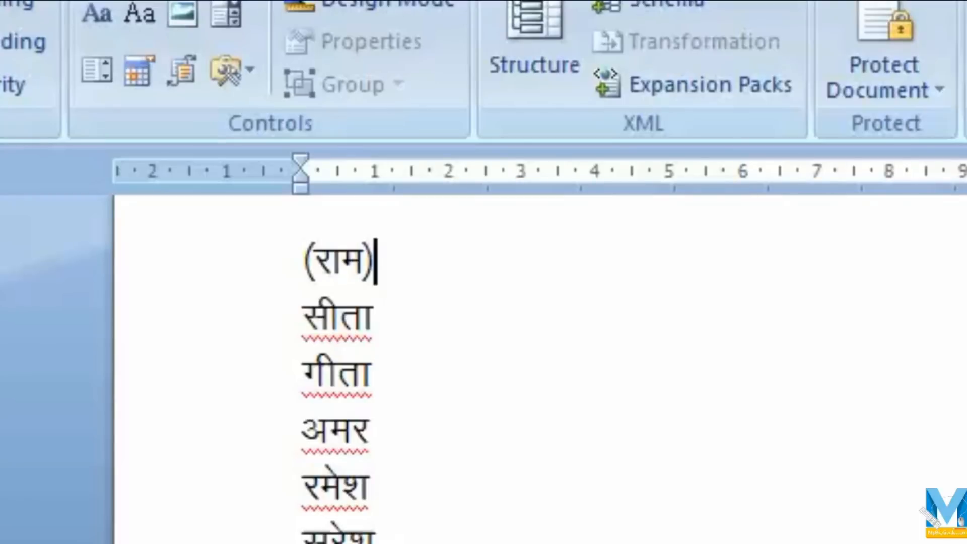
{"action": "left_click", "coordinate": [373, 318]}
{"action": "key", "text": "Home"}
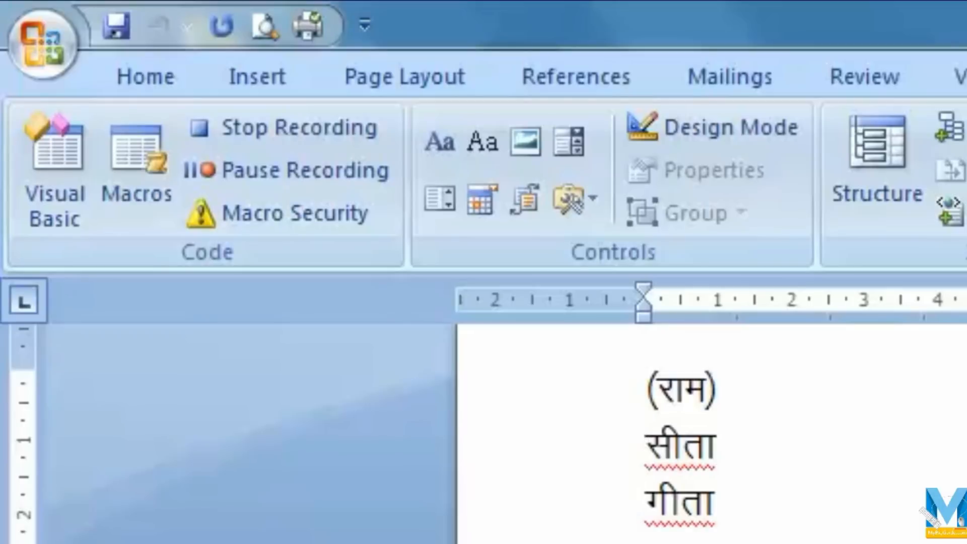
{"action": "left_click", "coordinate": [330, 135]}
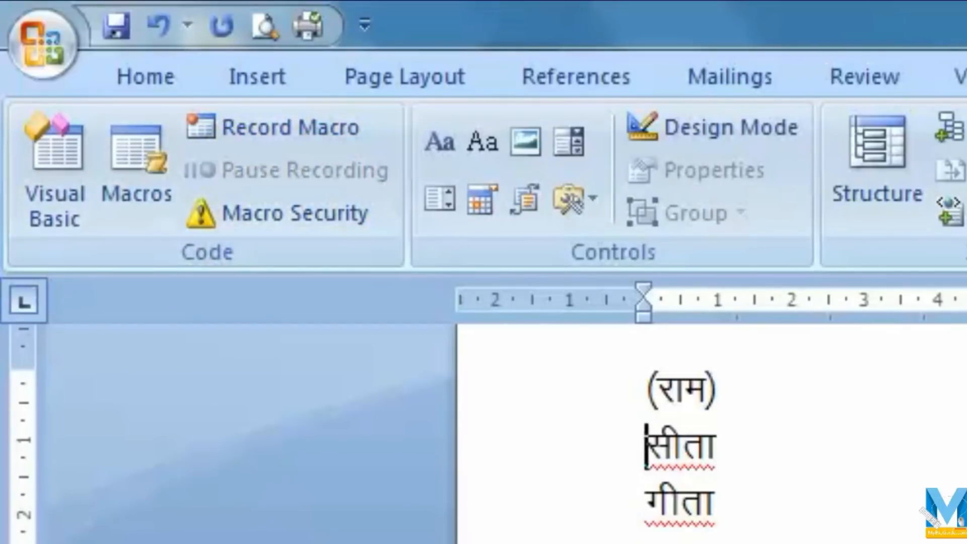
Run the parentheses macro with its shortcut for each remaining name, starting from the second name in the list
{"action": "left_click", "coordinate": [638, 386]}
{"action": "key", "text": "Down"}
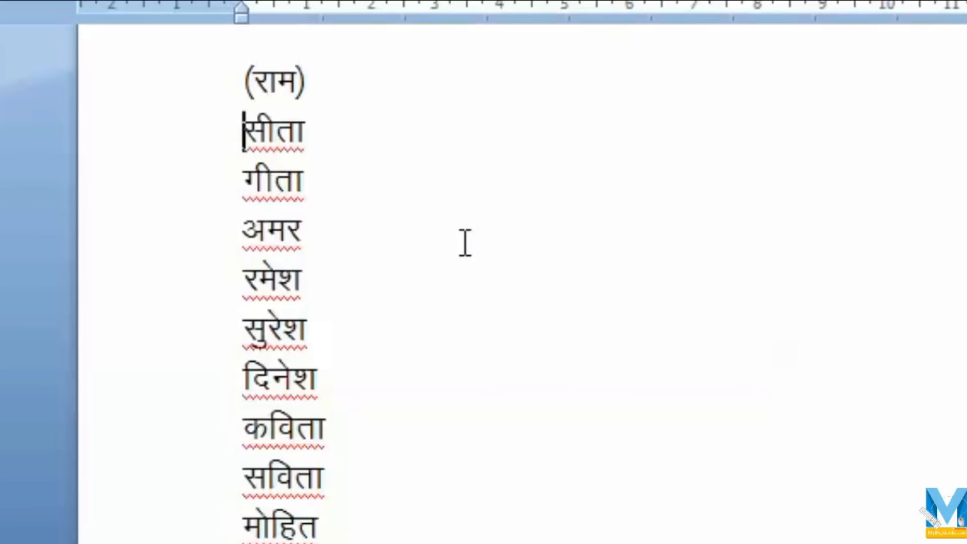
{"action": "key", "text": "ctrl+q"}
{"action": "key", "text": "ctrl+q"}
{"action": "key", "text": "ctrl+q"}
{"action": "key", "text": "ctrl+q"}
{"action": "key", "text": "ctrl+q"}
{"action": "key", "text": "ctrl+q"}
{"action": "key", "text": "ctrl+q"}
{"action": "key", "text": "ctrl+q"}
{"action": "key", "text": "ctrl+q"}
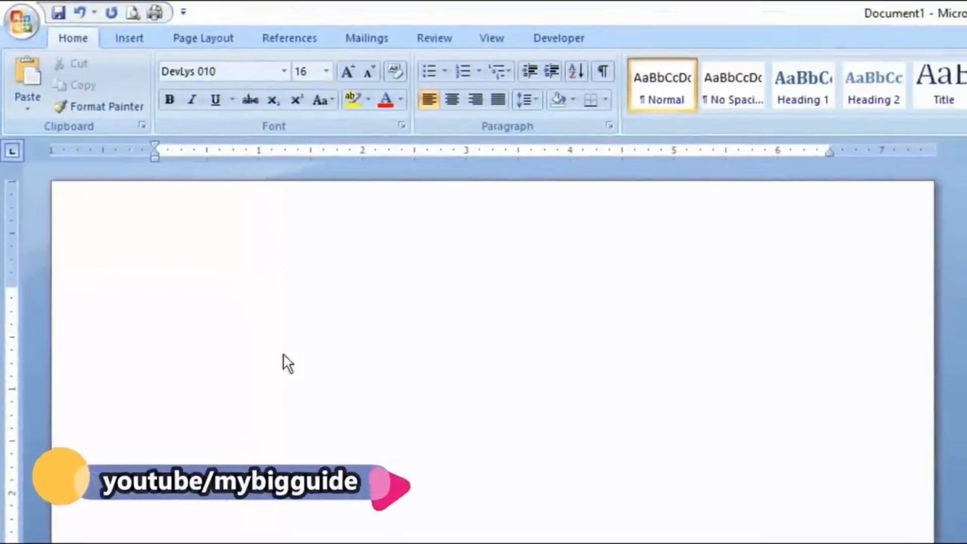
Enter the Hindi line "नमस्कार दोस्तो आपको स्वागत है" in the blank document using the DevLys 010 font
{"action": "left_click", "coordinate": [175, 362]}
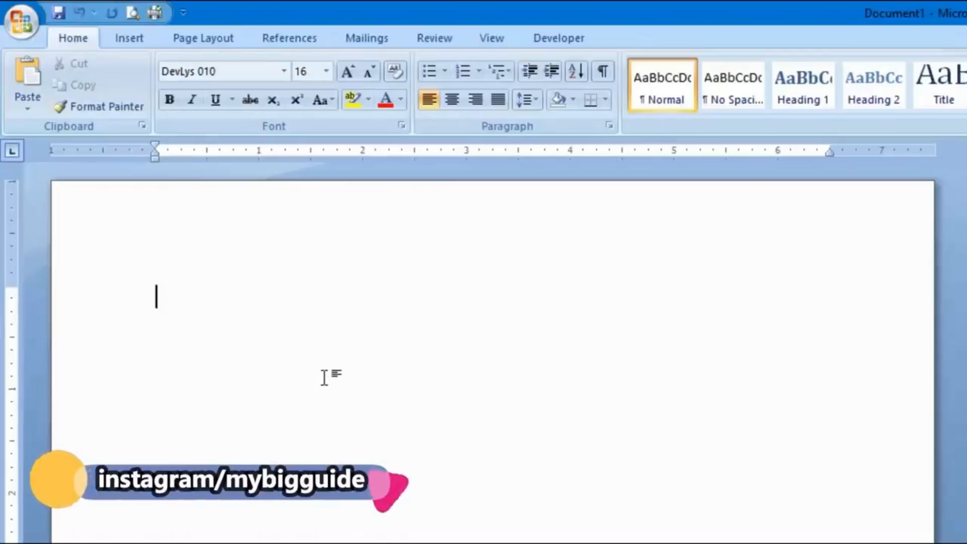
{"action": "type", "text": "ueLdkj nksLrks vkidks Lokxr gS"}
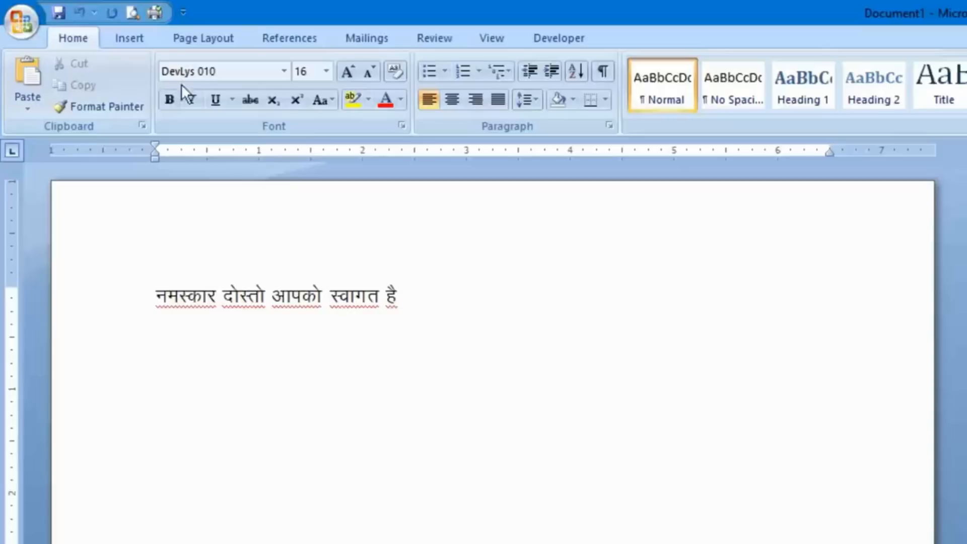
Append the English words "my big guide" in Arial after the Hindi line
{"action": "left_click", "coordinate": [285, 69]}
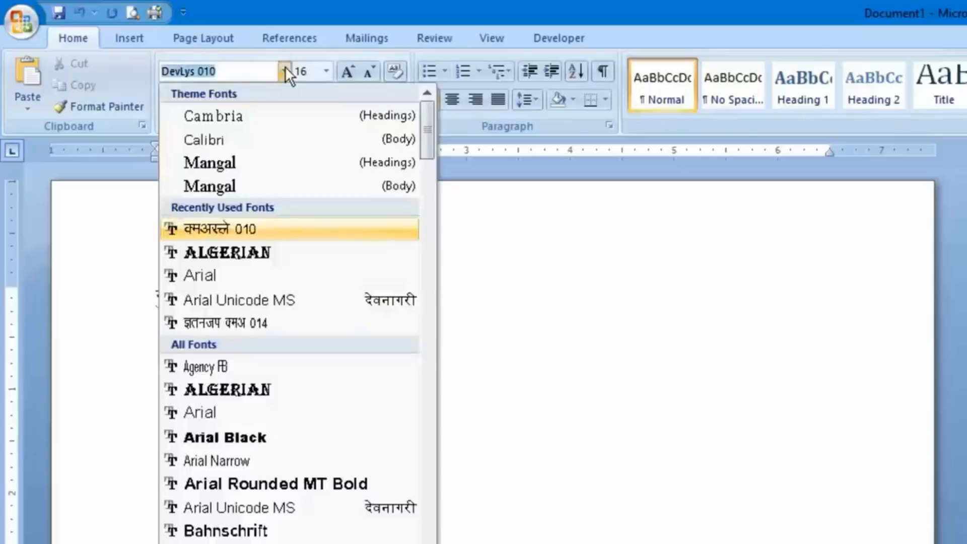
{"action": "left_click", "coordinate": [340, 279]}
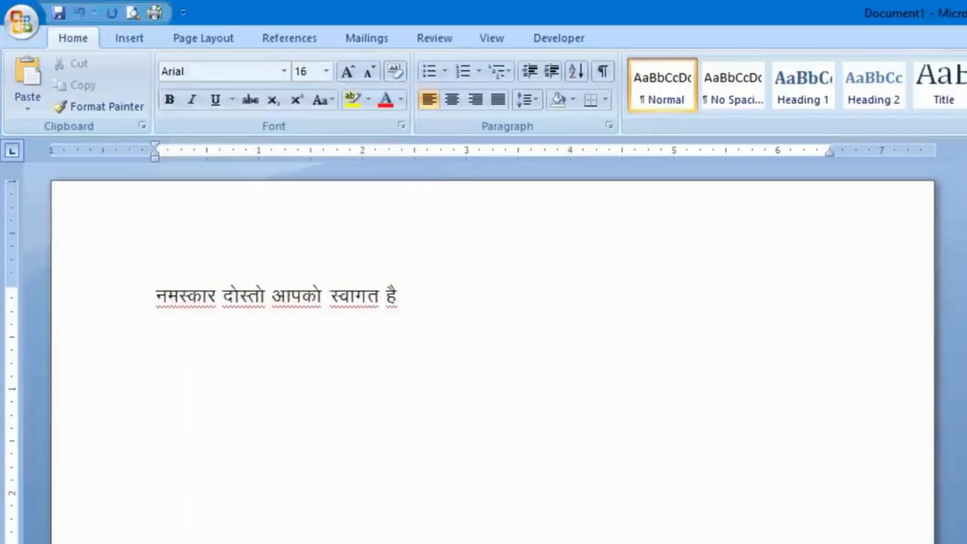
{"action": "type", "text": "my"}
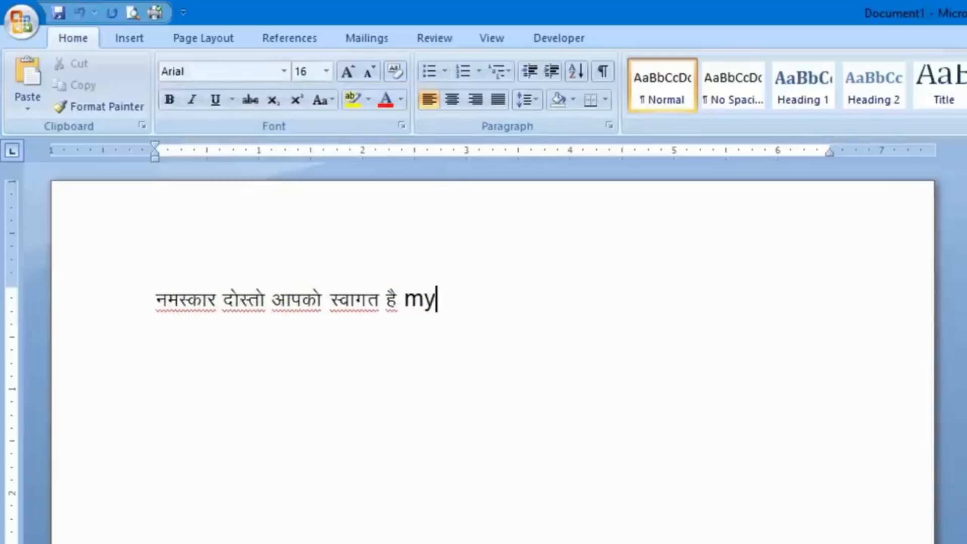
{"action": "type", "text": " big guide"}
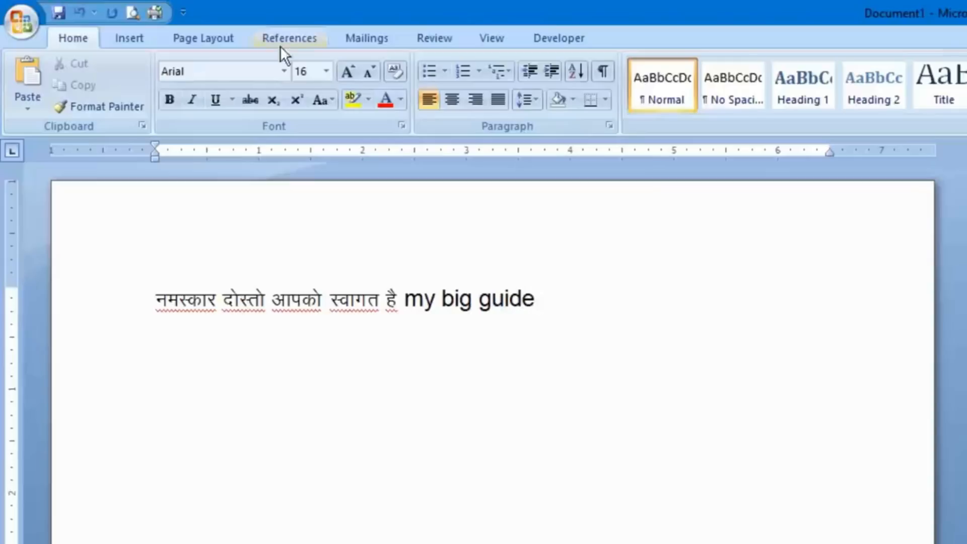
Continue the line in DevLys 010 with the Hindi text "आज हम आपको बताने वाले एक बेहतरीन ट्रिक"
{"action": "left_click", "coordinate": [285, 70]}
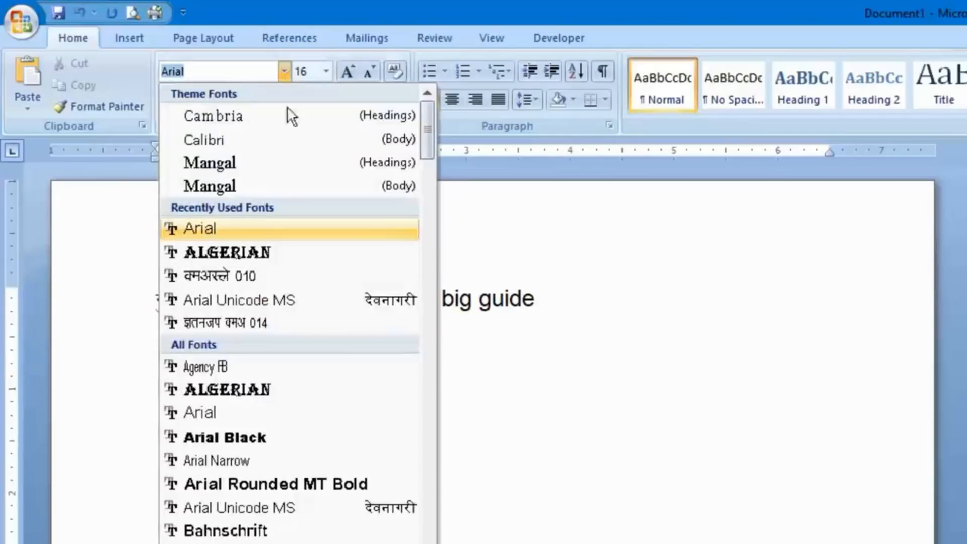
{"action": "left_click", "coordinate": [304, 285]}
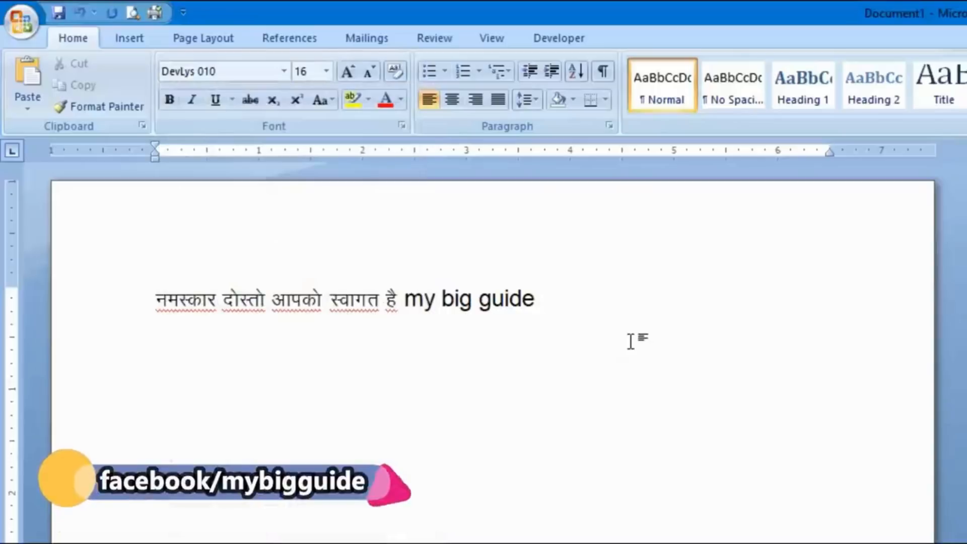
{"action": "type", "text": "vkt g"}
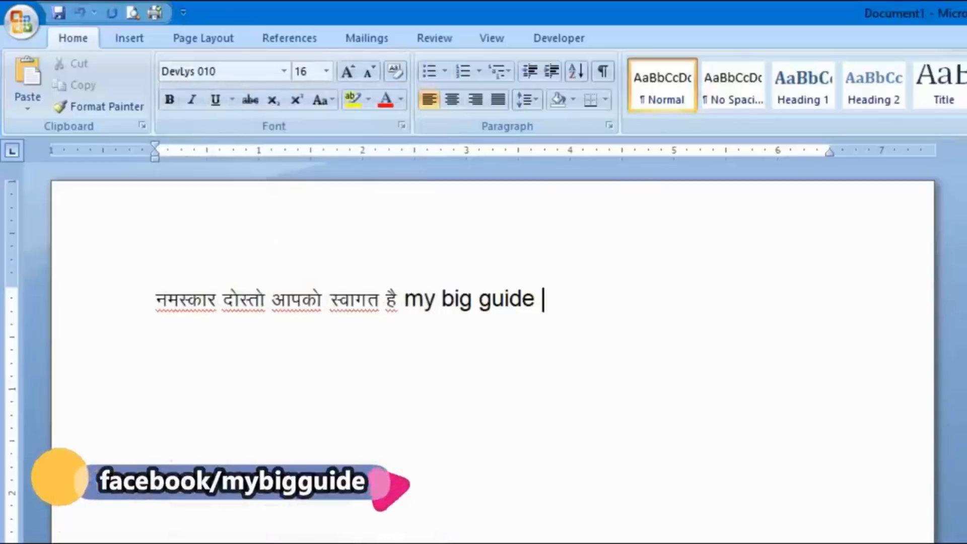
{"action": "type", "text": "e vkidks cr"}
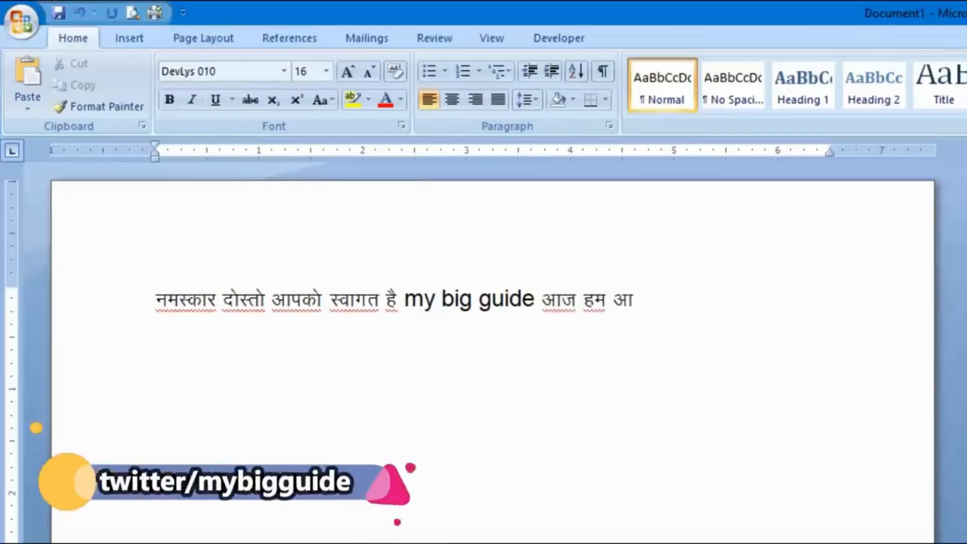
{"action": "type", "text": "kus okys ,d csgr"}
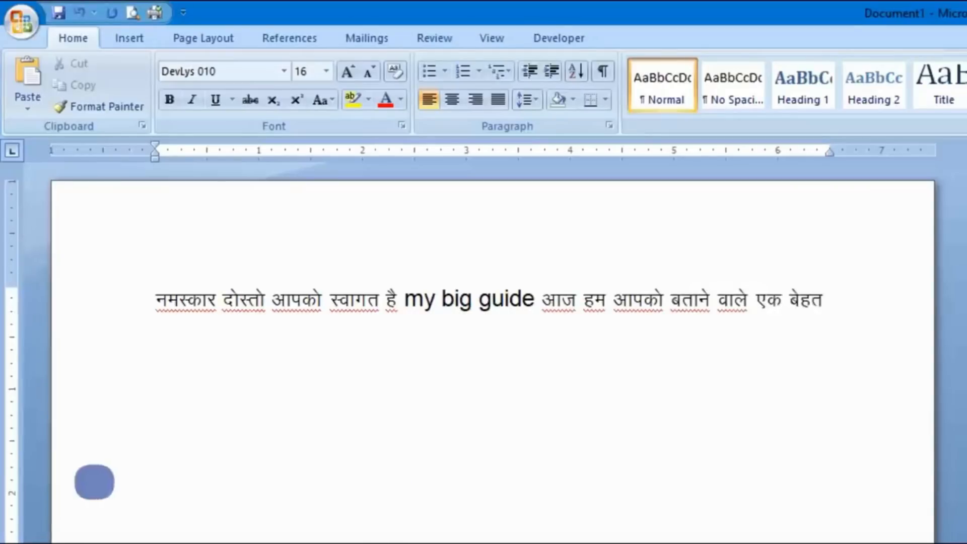
{"action": "type", "text": "jhu fV"}
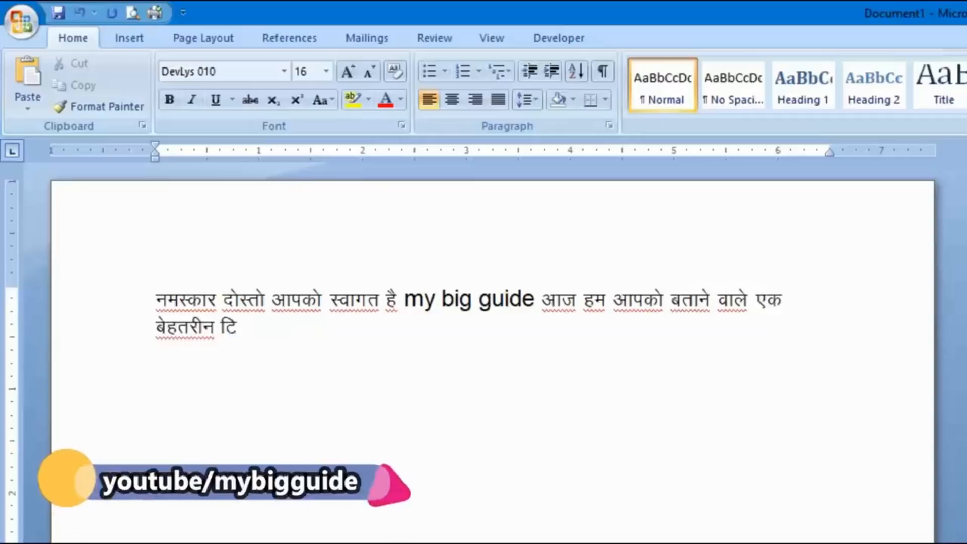
{"action": "type", "text": "zd"}
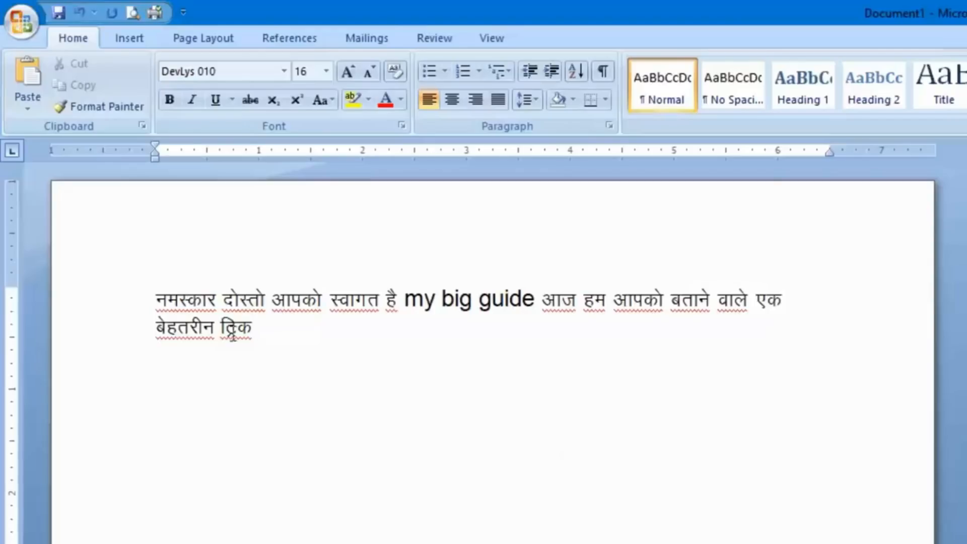
Enable "Show Developer tab in the Ribbon" in the Word options and apply the change
{"action": "left_click", "coordinate": [21, 21]}
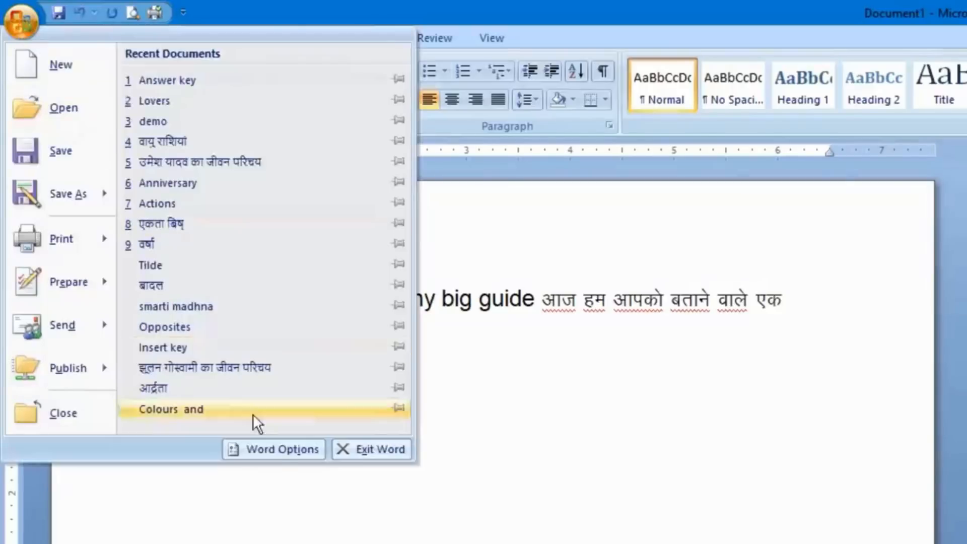
{"action": "left_click", "coordinate": [271, 452]}
{"action": "left_click_drag", "start_coordinate": [836, 197], "coordinate": [429, 42]}
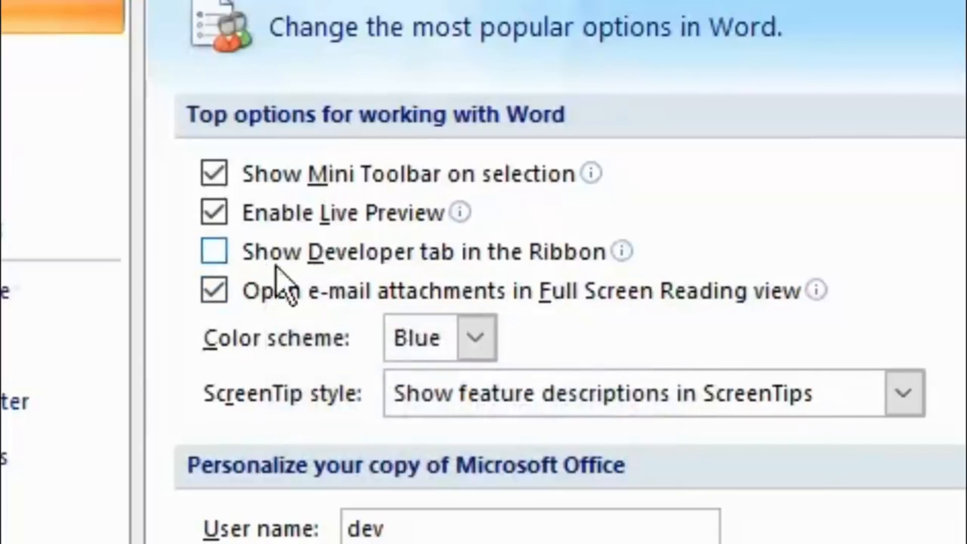
{"action": "left_click", "coordinate": [209, 259]}
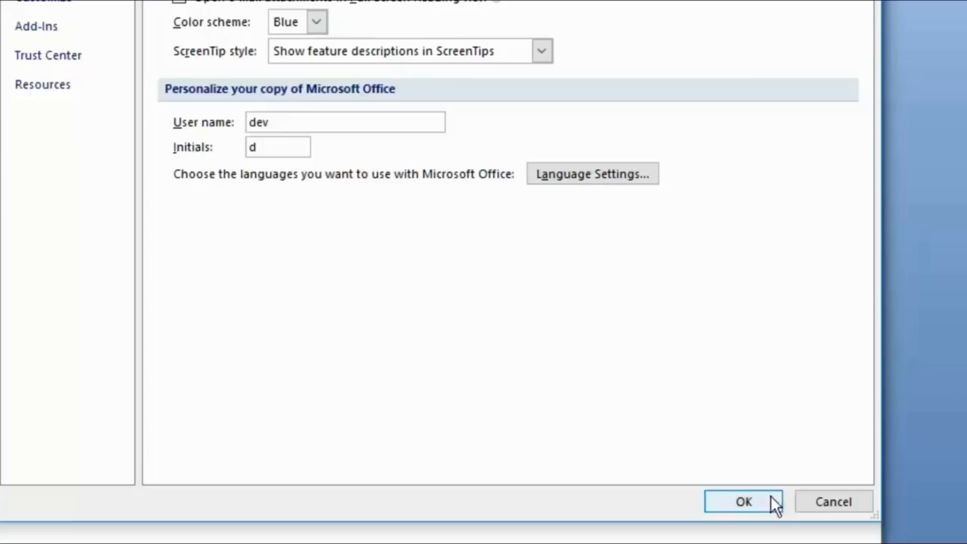
{"action": "left_click", "coordinate": [771, 497]}
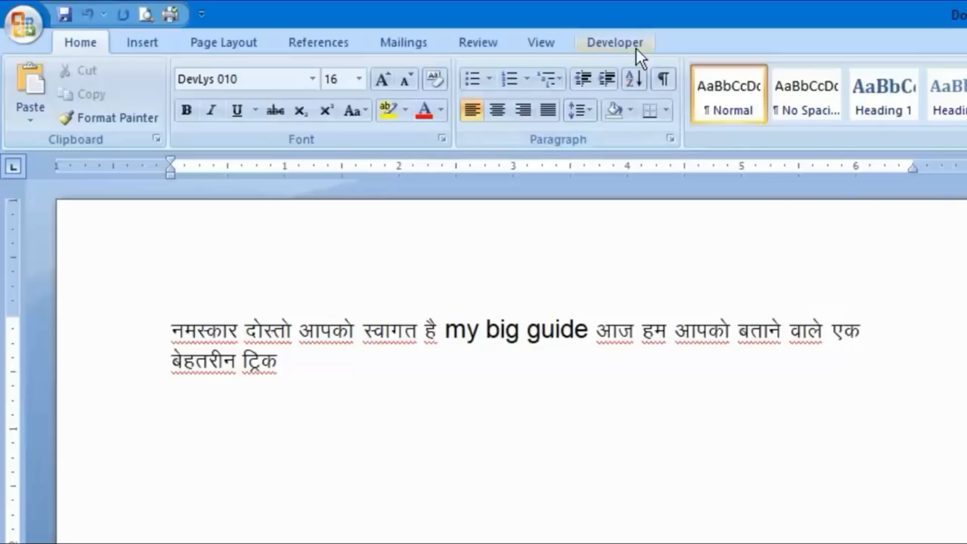
Delete the whole mixed Hindi and English paragraph so the document is blank
{"action": "left_click", "coordinate": [636, 48]}
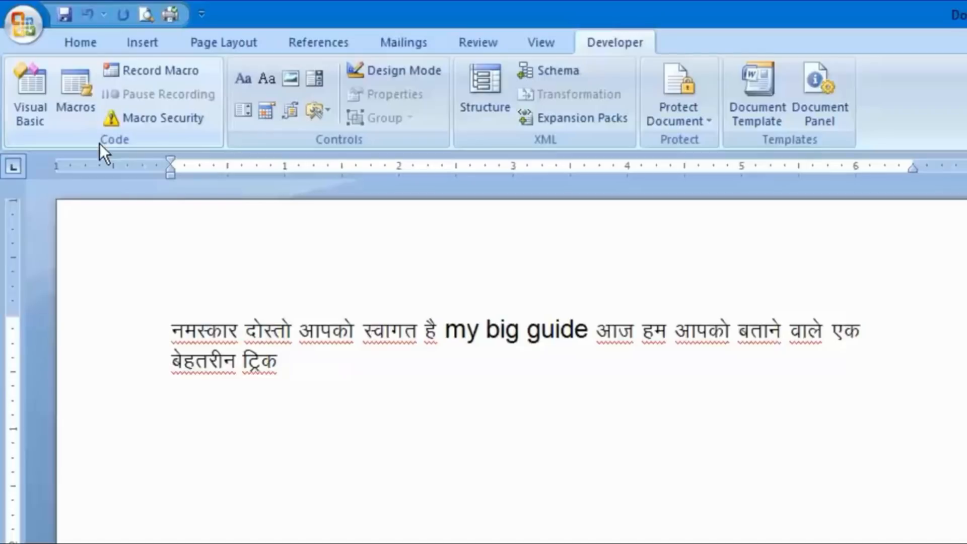
{"action": "left_click_drag", "start_coordinate": [329, 375], "coordinate": [88, 332]}
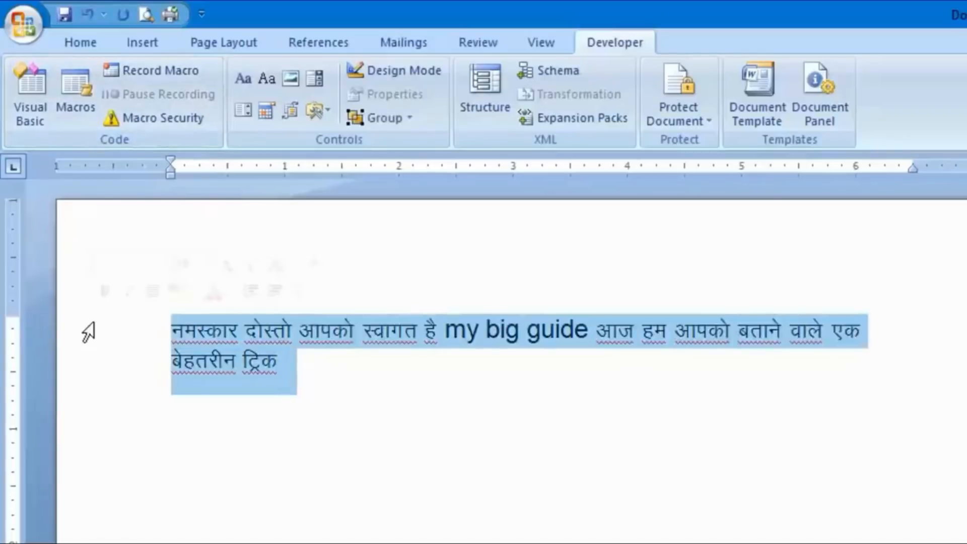
{"action": "key", "text": "Delete"}
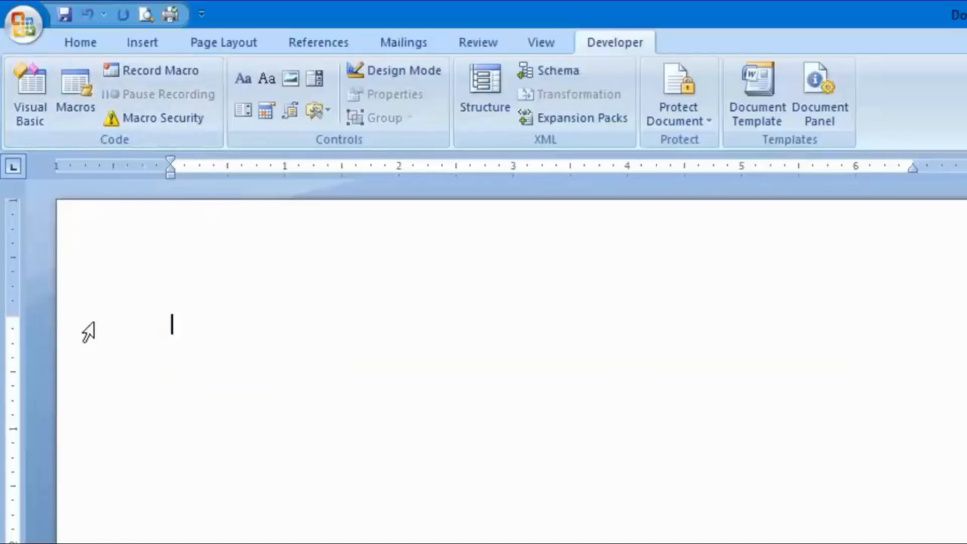
Start recording a new macro stored in All Documents (Normal.dotm) with the keyboard shortcut Ctrl+Num 1 assigned
{"action": "left_click", "coordinate": [150, 74]}
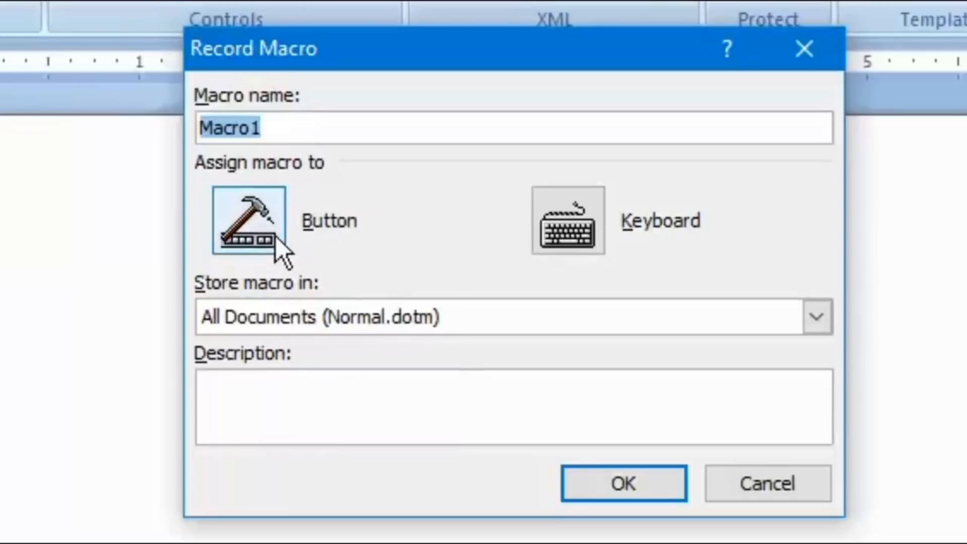
{"action": "left_click", "coordinate": [579, 231]}
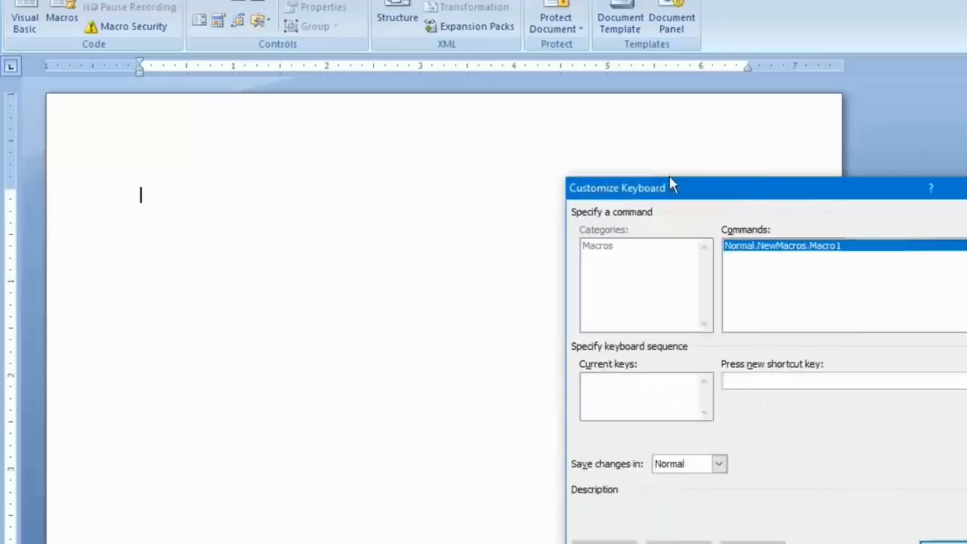
{"action": "left_click_drag", "start_coordinate": [669, 182], "coordinate": [367, 99]}
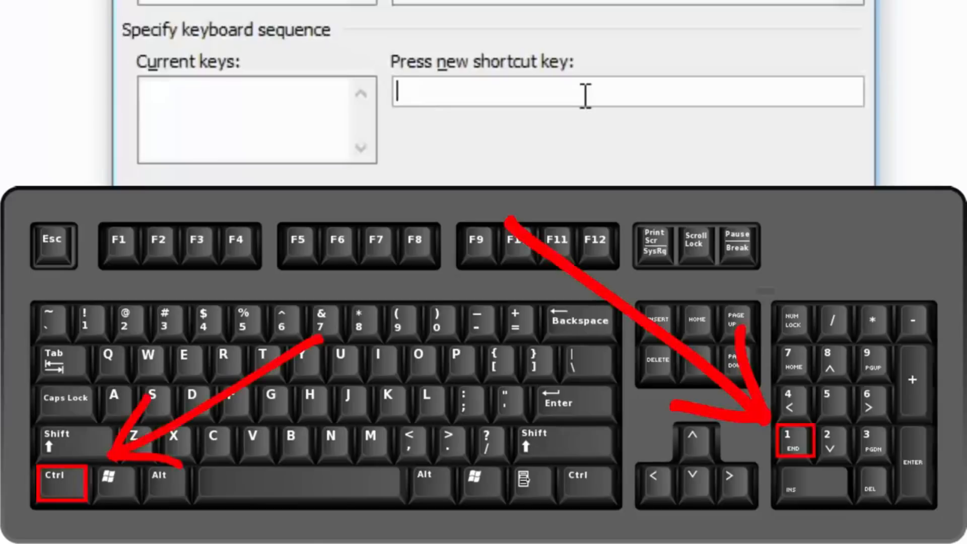
{"action": "key", "text": "ctrl+KP_1"}
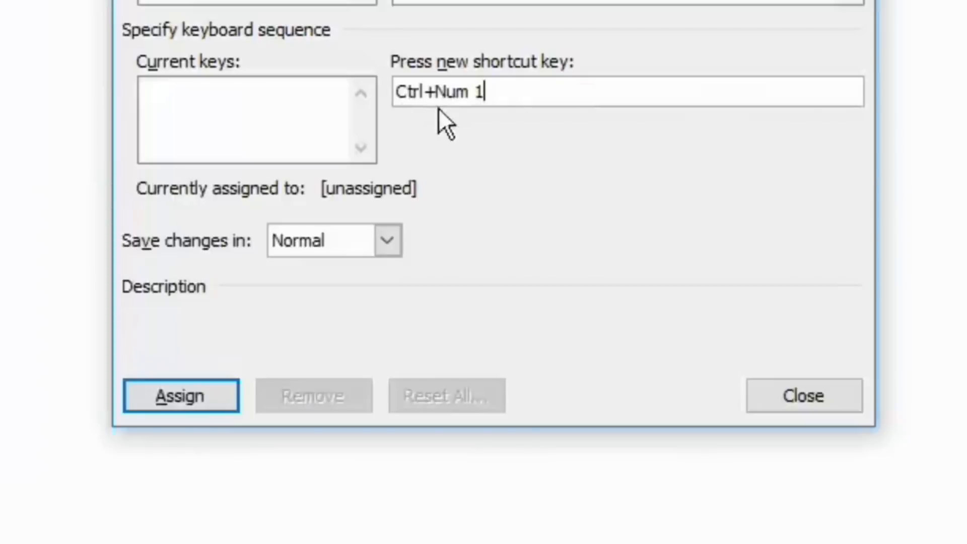
{"action": "left_click", "coordinate": [209, 395]}
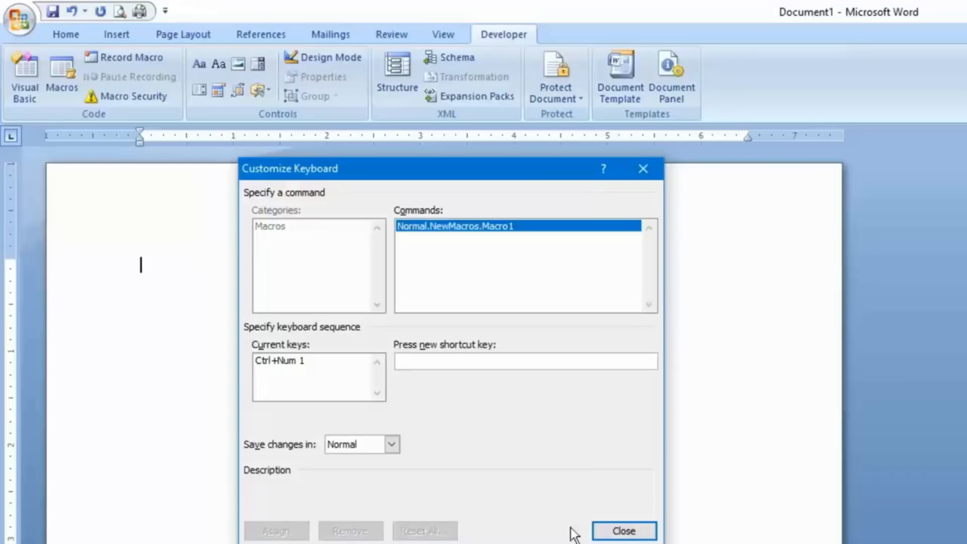
{"action": "left_click", "coordinate": [805, 400]}
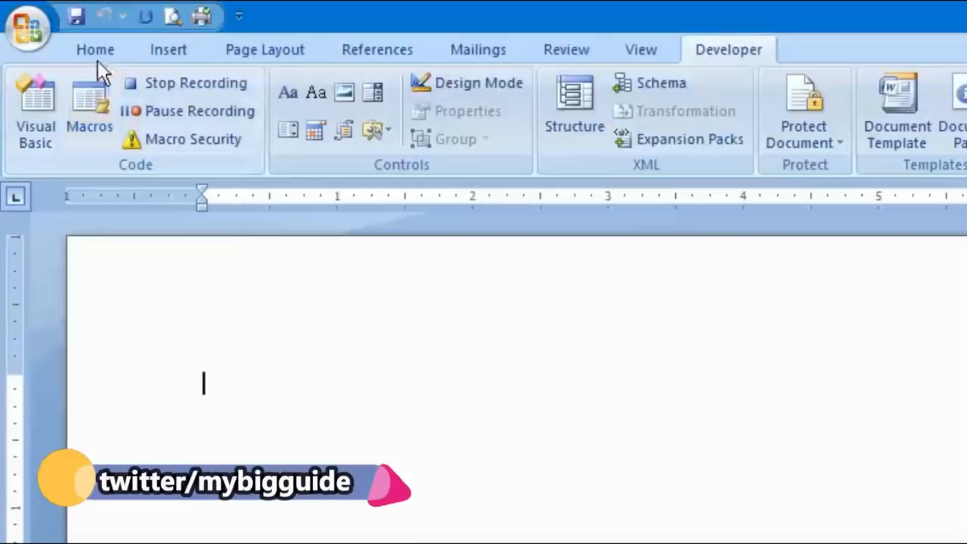
Record setting the font to DevLys 010 at size 16 in the macro, and stop recording
{"action": "left_click", "coordinate": [100, 49]}
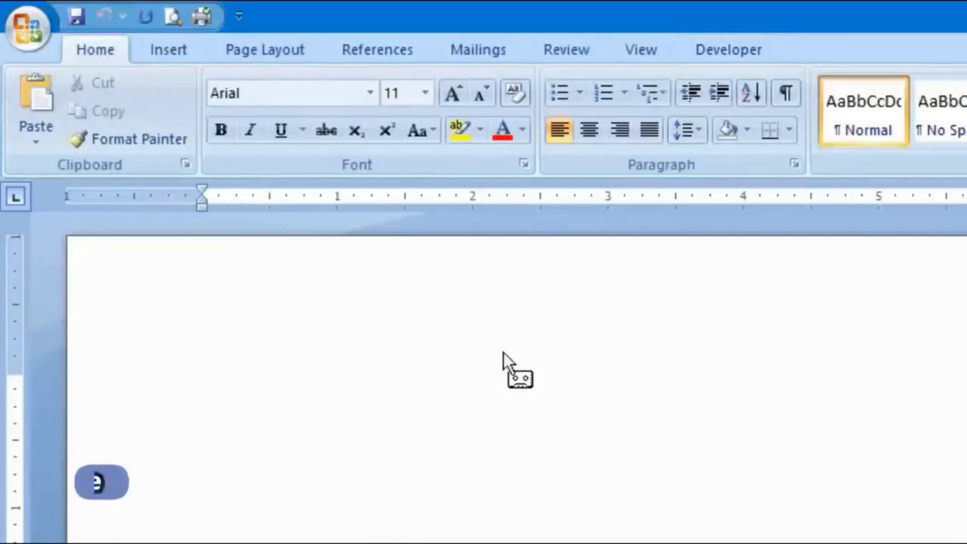
{"action": "left_click", "coordinate": [374, 96]}
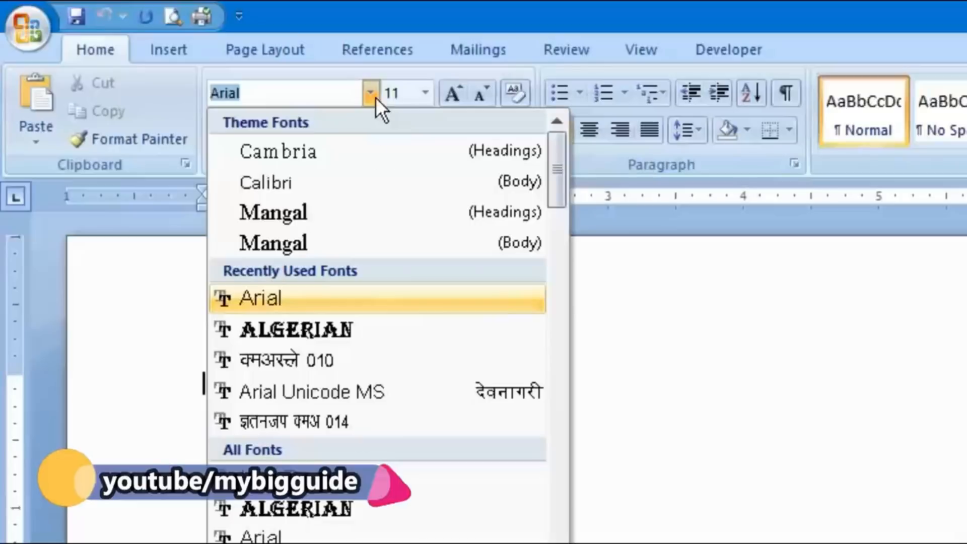
{"action": "left_click", "coordinate": [385, 357]}
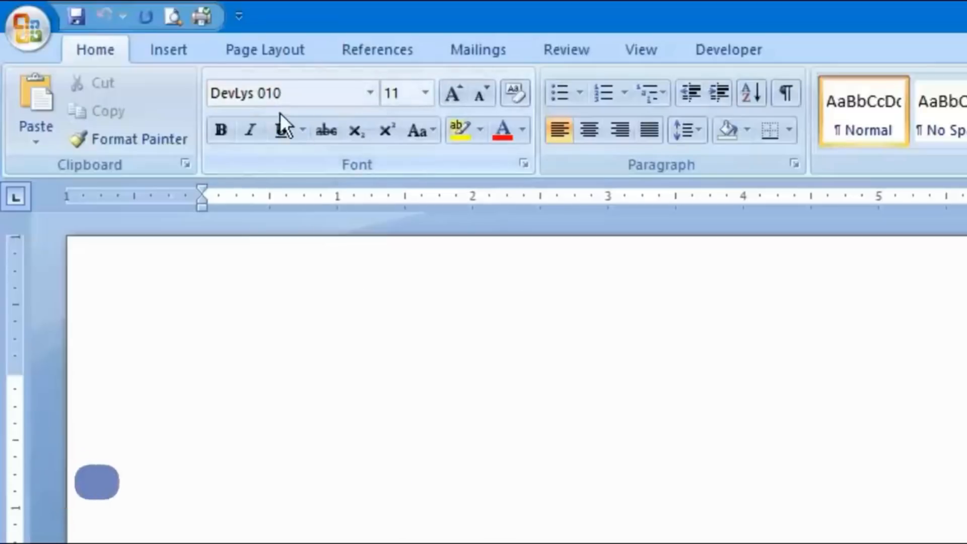
{"action": "left_click", "coordinate": [425, 94]}
{"action": "left_click", "coordinate": [404, 252]}
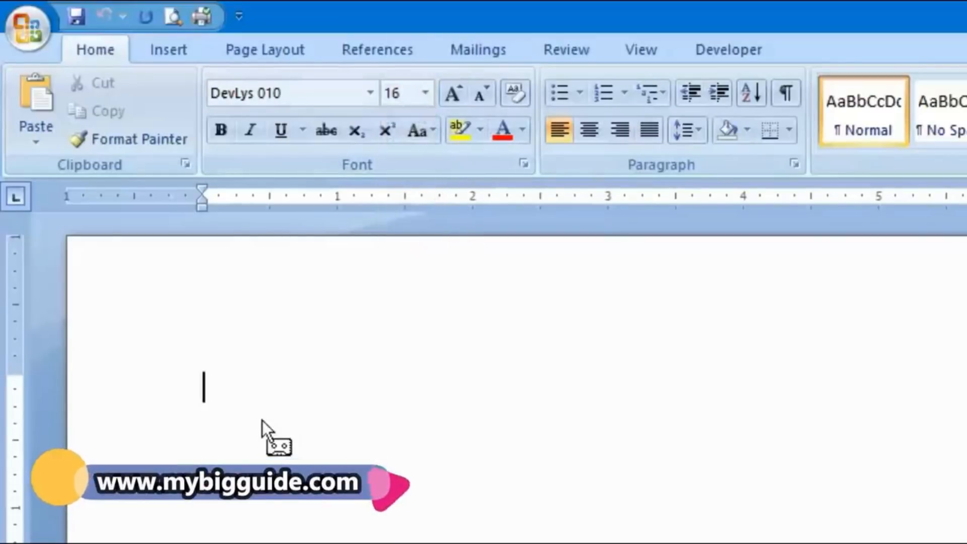
{"action": "left_click", "coordinate": [726, 51]}
{"action": "left_click", "coordinate": [188, 91]}
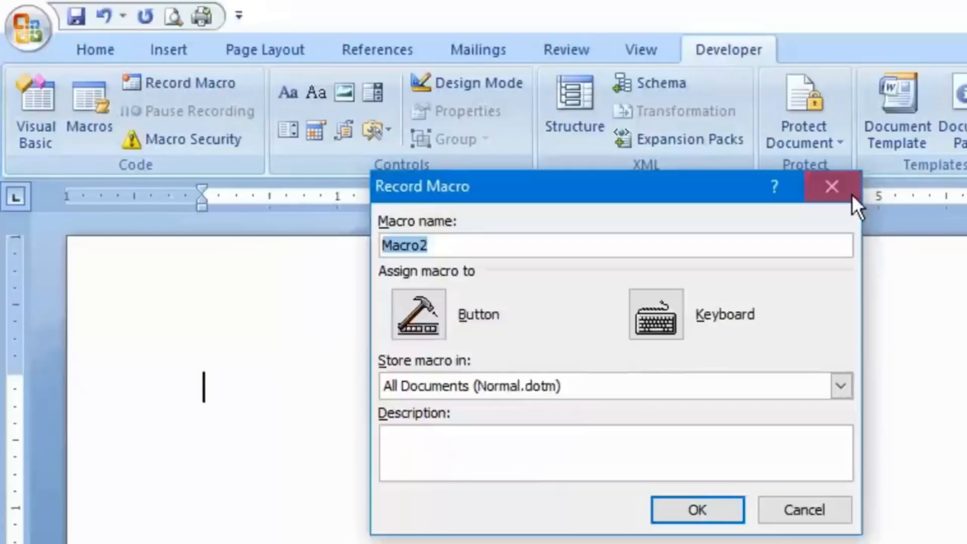
{"action": "left_click", "coordinate": [850, 195]}
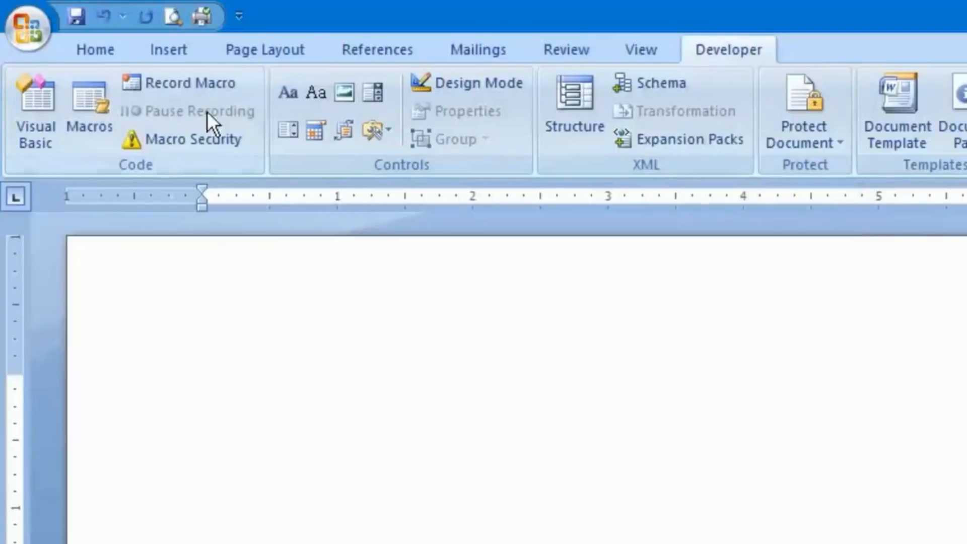
Start recording a second macro stored in All Documents (Normal.dotm) with the keyboard shortcut Ctrl+Num 2 assigned
{"action": "left_click", "coordinate": [198, 86]}
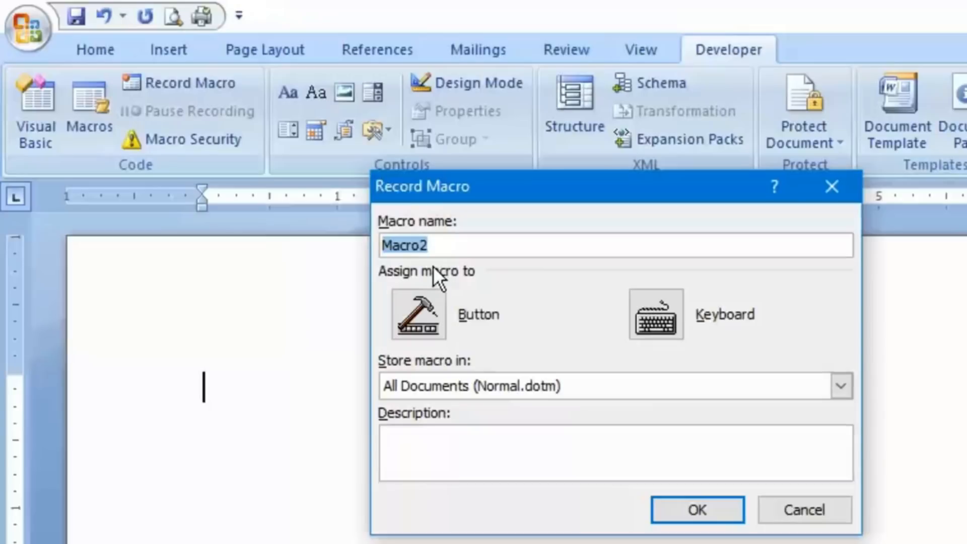
{"action": "left_click", "coordinate": [651, 326]}
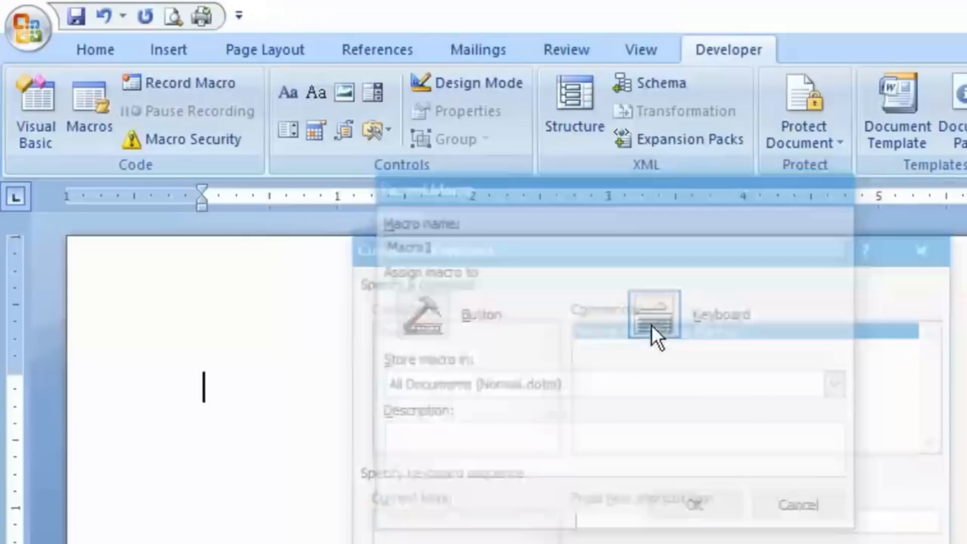
{"action": "left_click", "coordinate": [460, 113]}
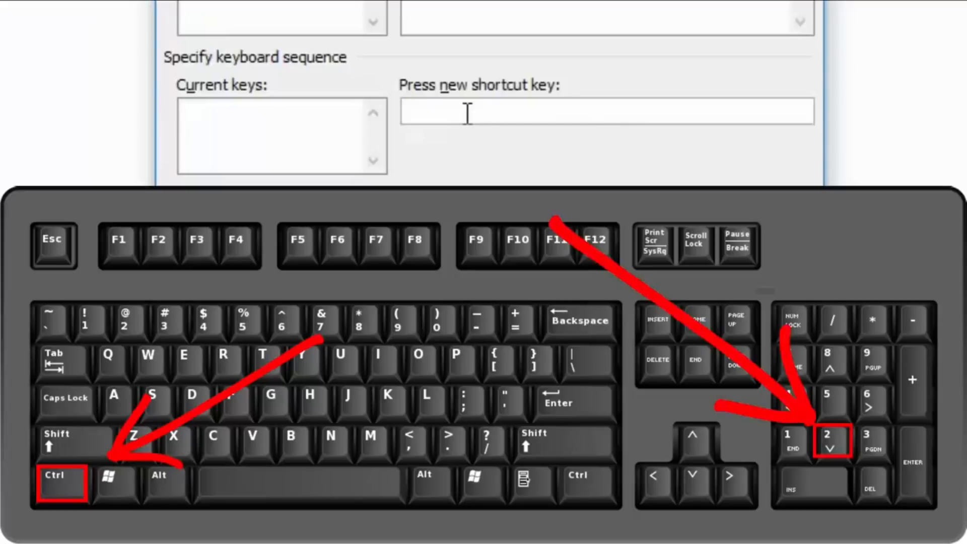
{"action": "key", "text": "ctrl+KP_2"}
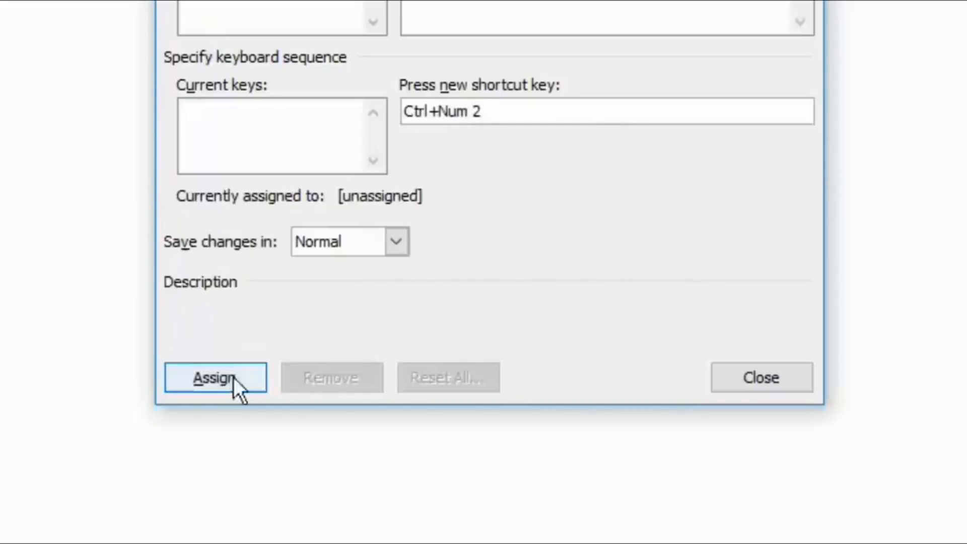
{"action": "left_click", "coordinate": [221, 383]}
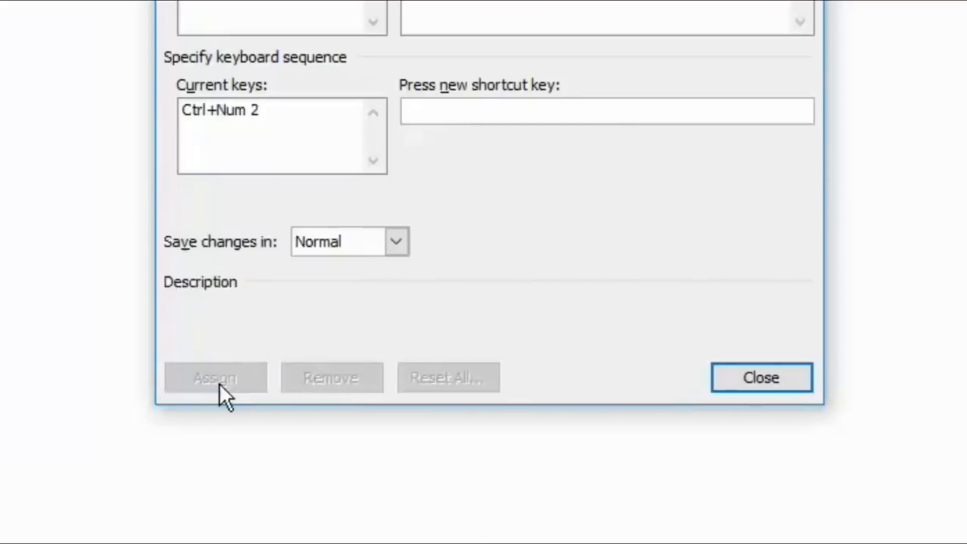
{"action": "left_click", "coordinate": [776, 384]}
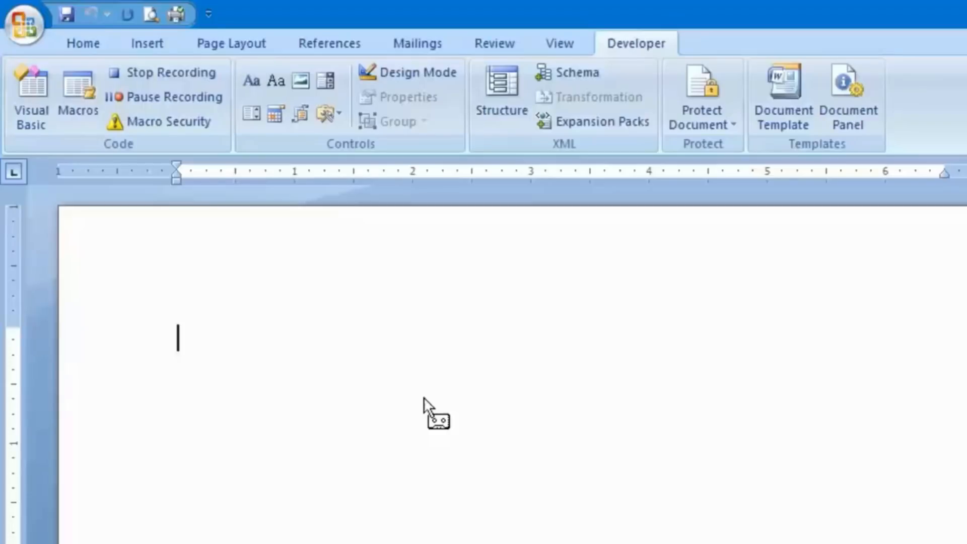
Record setting the font to Arial at size 12 in the macro, and stop recording
{"action": "left_click", "coordinate": [109, 46]}
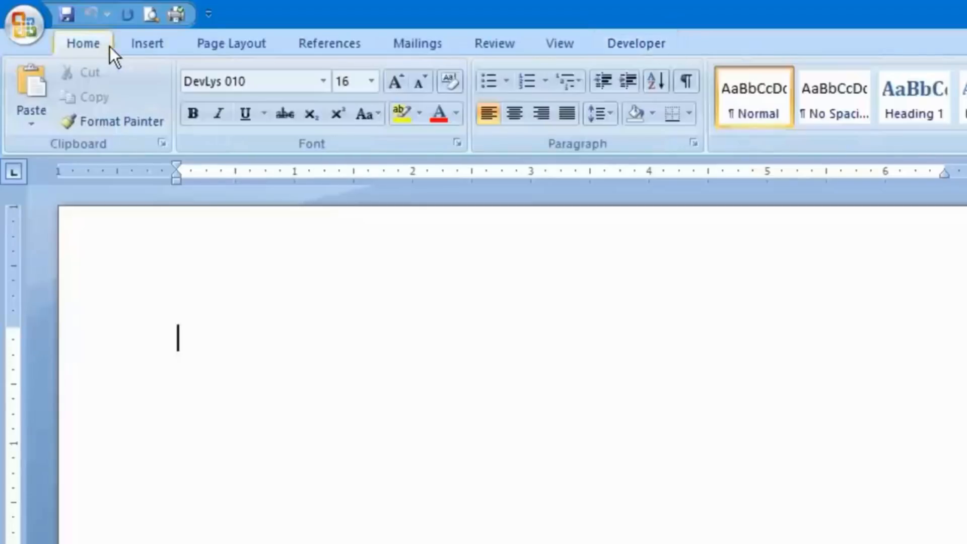
{"action": "left_click", "coordinate": [323, 82]}
{"action": "left_click", "coordinate": [337, 313]}
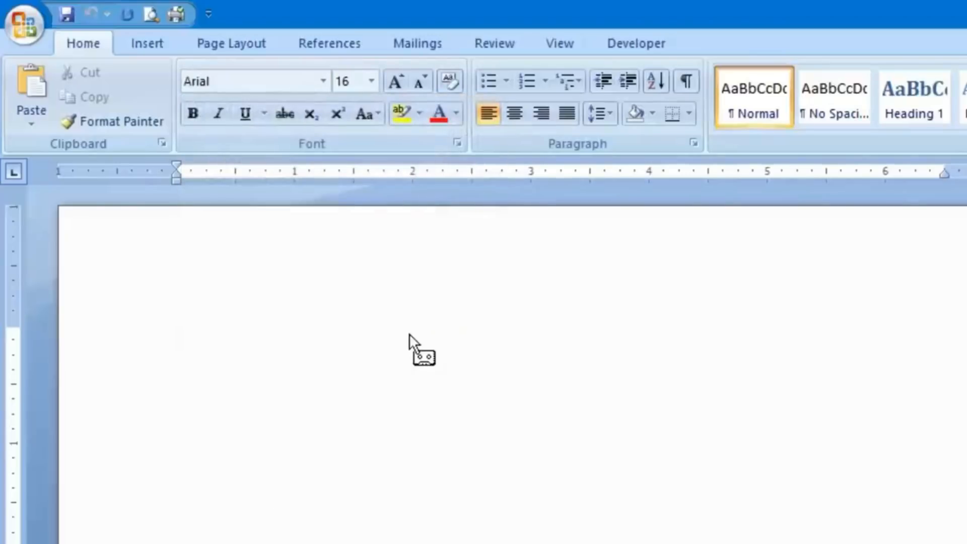
{"action": "left_click", "coordinate": [370, 83]}
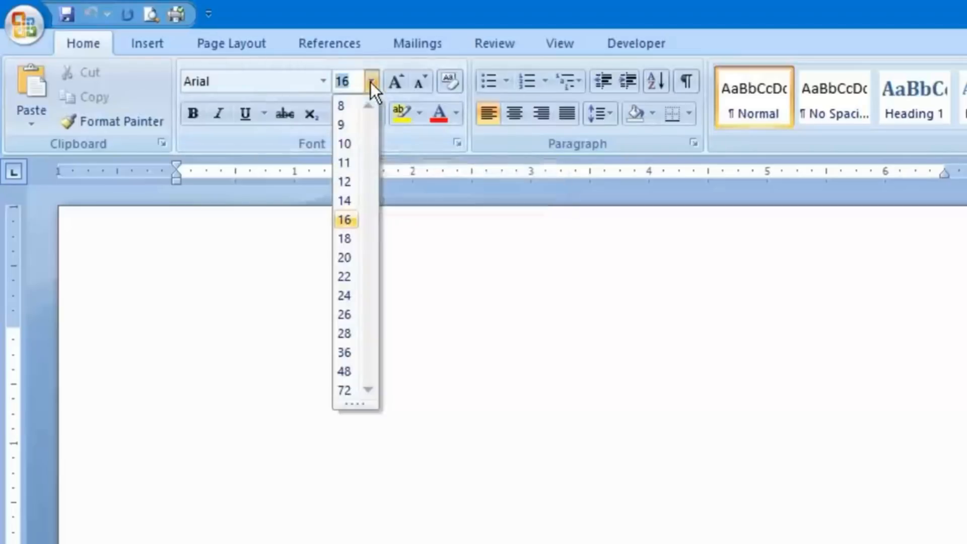
{"action": "left_click", "coordinate": [352, 180]}
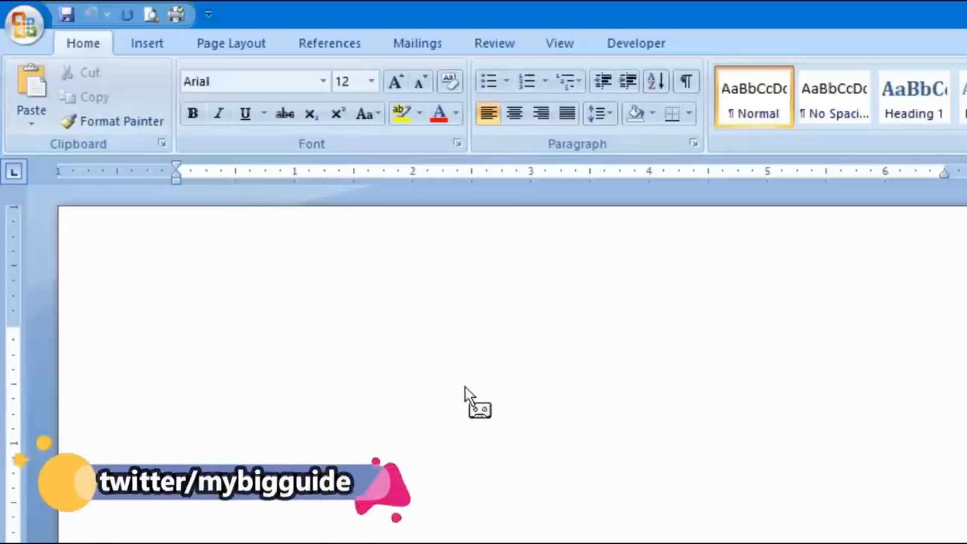
{"action": "left_click", "coordinate": [644, 45]}
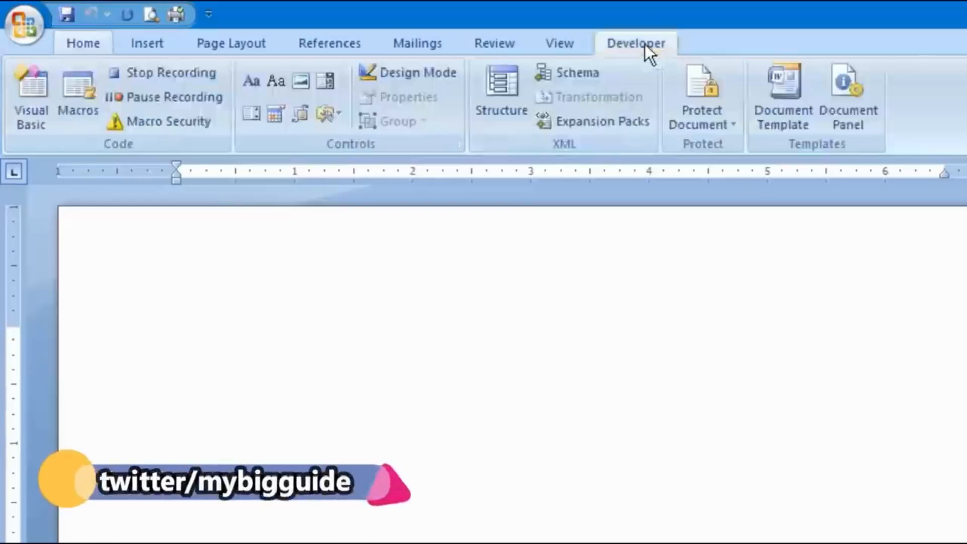
{"action": "left_click", "coordinate": [185, 80]}
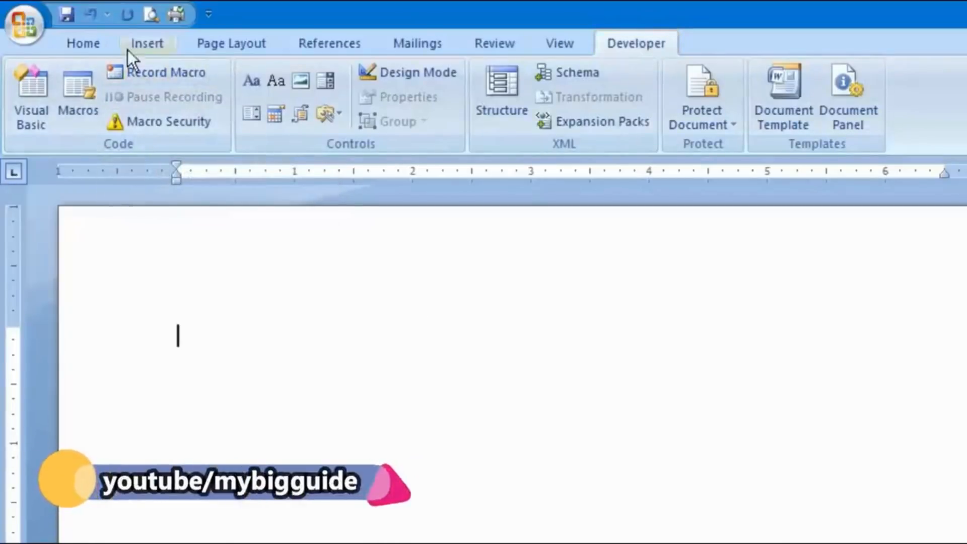
Test both macros by running the DevLys 010 one and the Arial one through their assigned shortcuts
{"action": "left_click", "coordinate": [83, 43]}
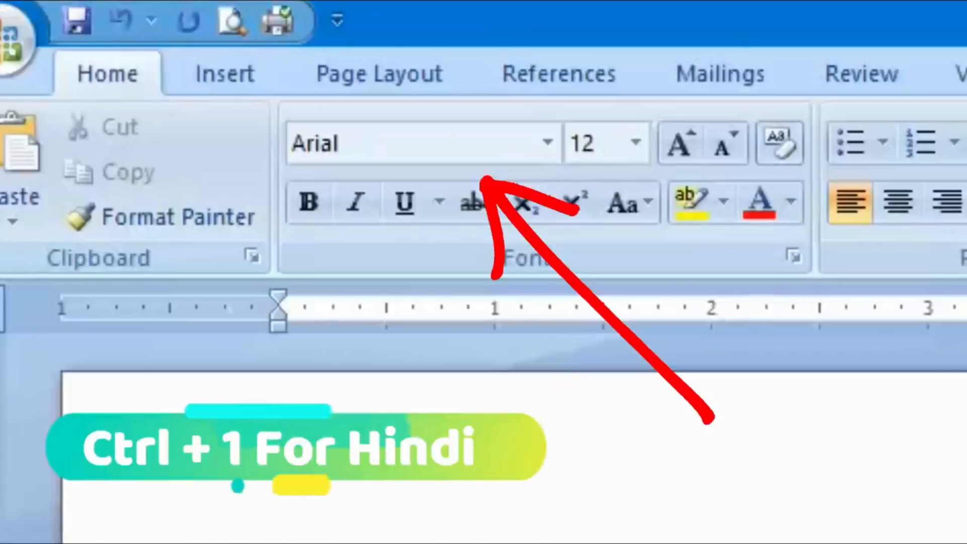
{"action": "key", "text": "ctrl+1"}
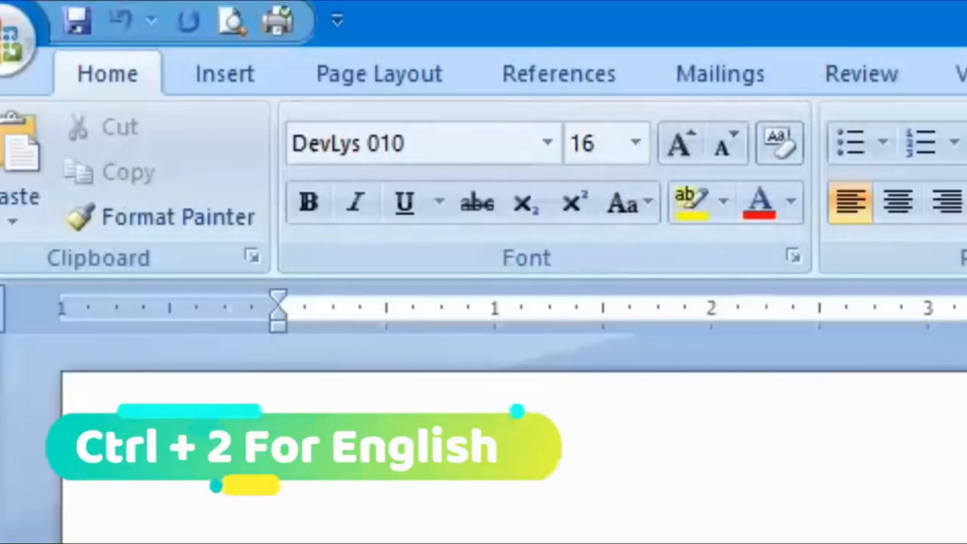
{"action": "key", "text": "ctrl+2"}
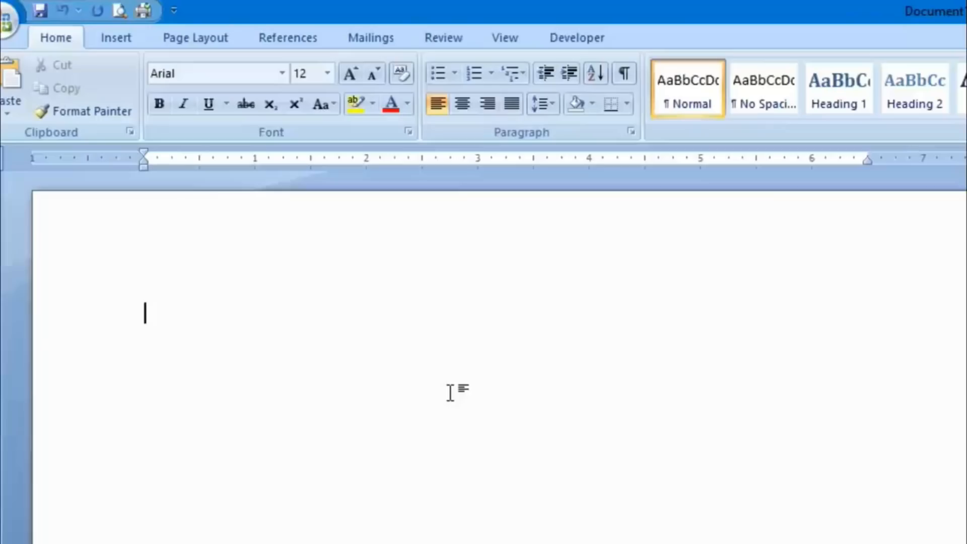
Write "आपका स्वागत है my big guide स्मार्ट क्लास में", running the DevLys 010 macro before Hindi words and the Arial macro before English words
{"action": "key", "text": "ctrl+1"}
{"action": "type", "text": "आ"}
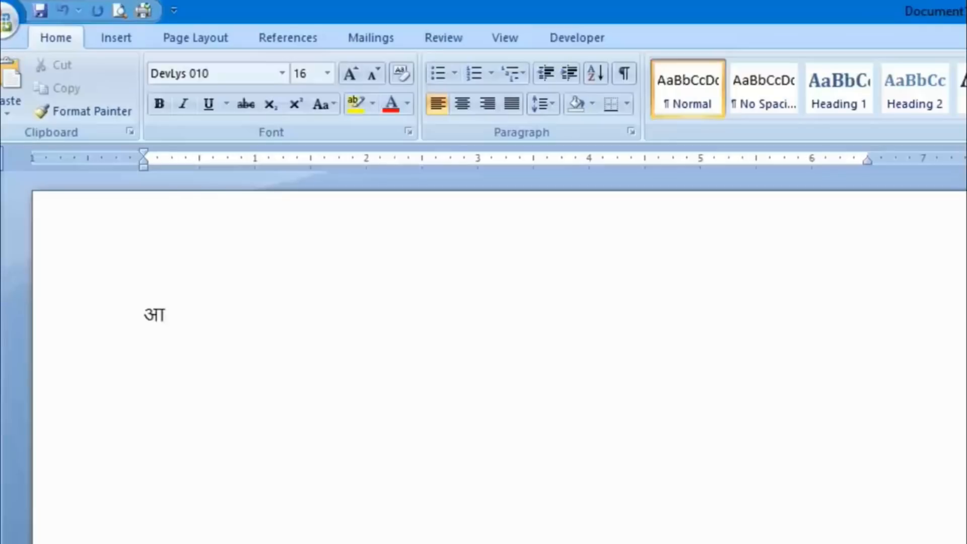
{"action": "type", "text": "पका स्वागत है"}
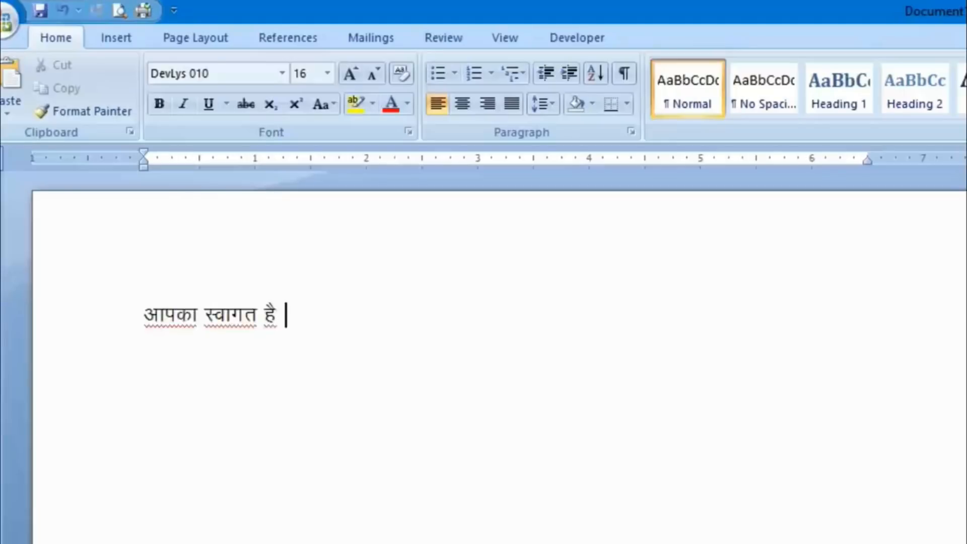
{"action": "key", "text": "ctrl+space"}
{"action": "type", "text": "my big guide"}
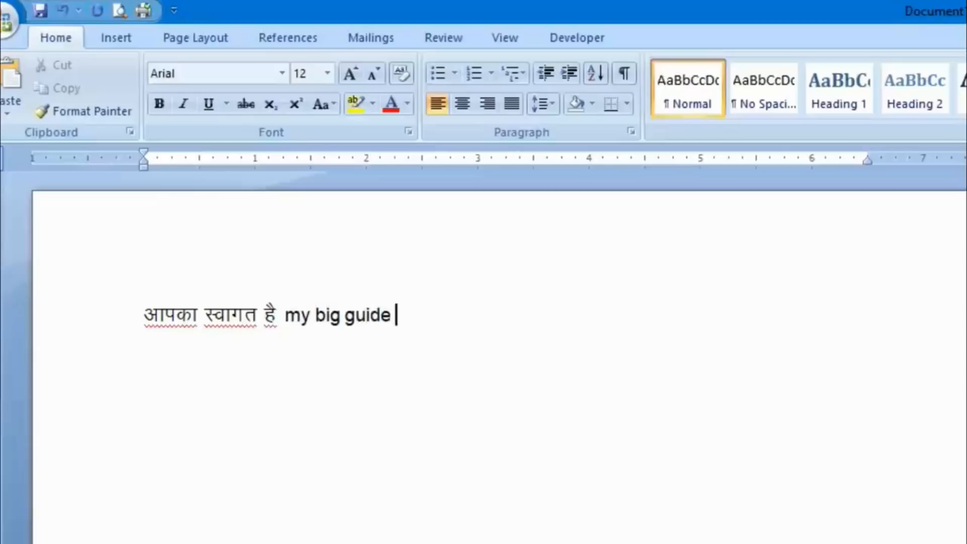
{"action": "key", "text": "ctrl+space"}
{"action": "type", "text": "स्मार्ट क"}
{"action": "key", "text": "BackSpace"}
{"action": "type", "text": "क्लास में"}
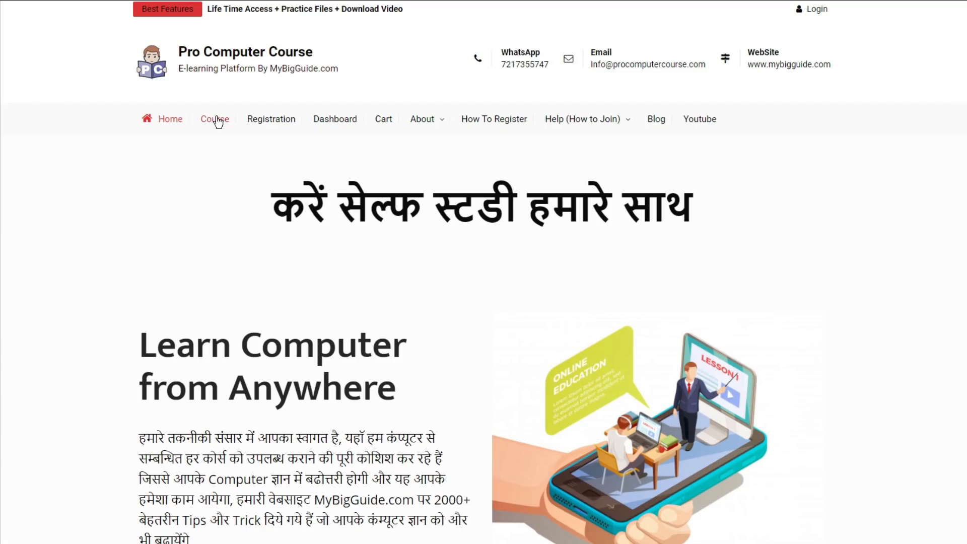
Open the Course page of the Pro Computer Course website and look through the offered courses
{"action": "left_click", "coordinate": [215, 118]}
{"action": "scroll", "coordinate": [87, 266], "scroll_direction": "down", "scroll_amount": 2}
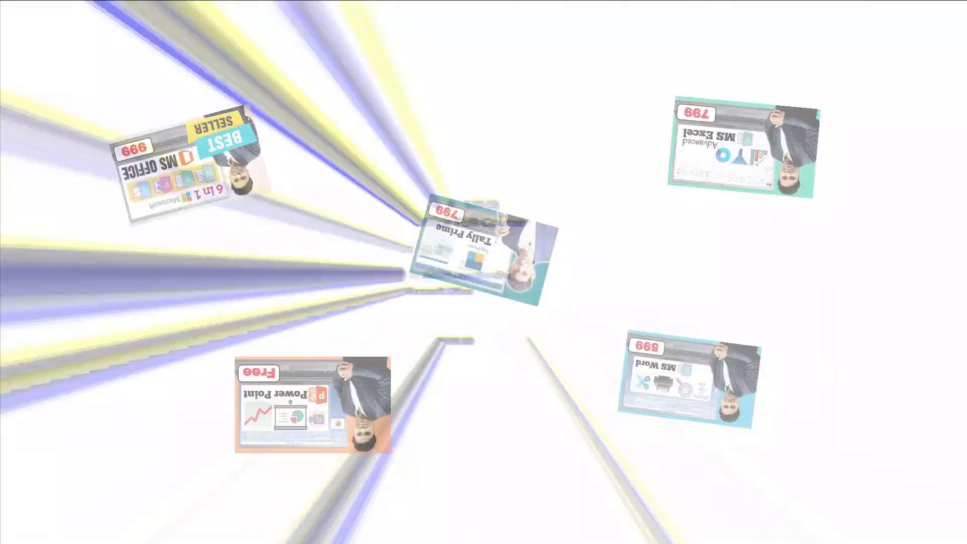